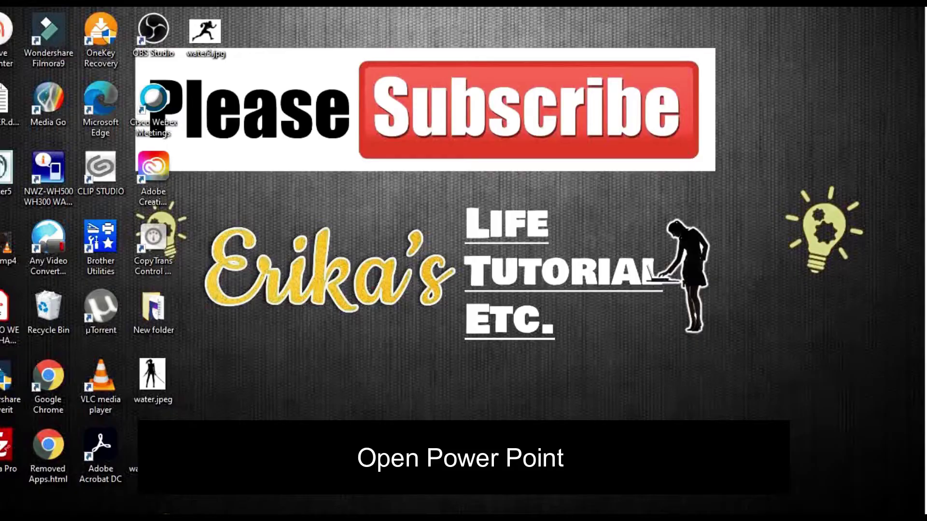
Find PowerPoint 2016 by searching Windows for 'powe' and launch it
key("super")
type("powe")
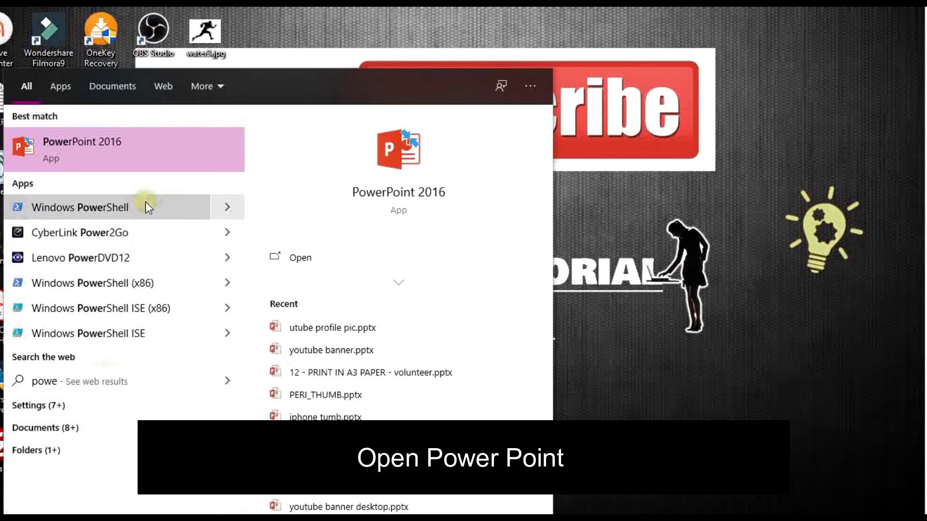
left_click(147, 163)
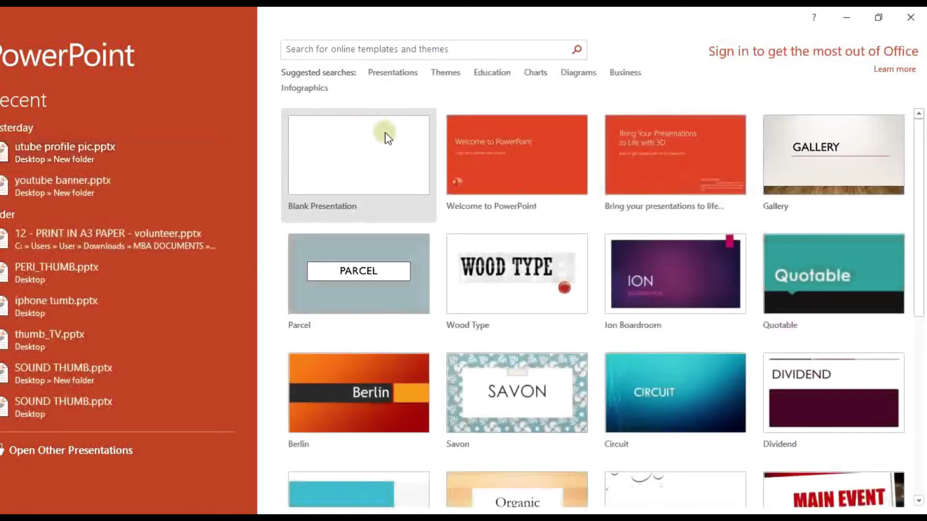
Create a Blank Presentation and delete the title and subtitle placeholders from slide 1
left_click(384, 133)
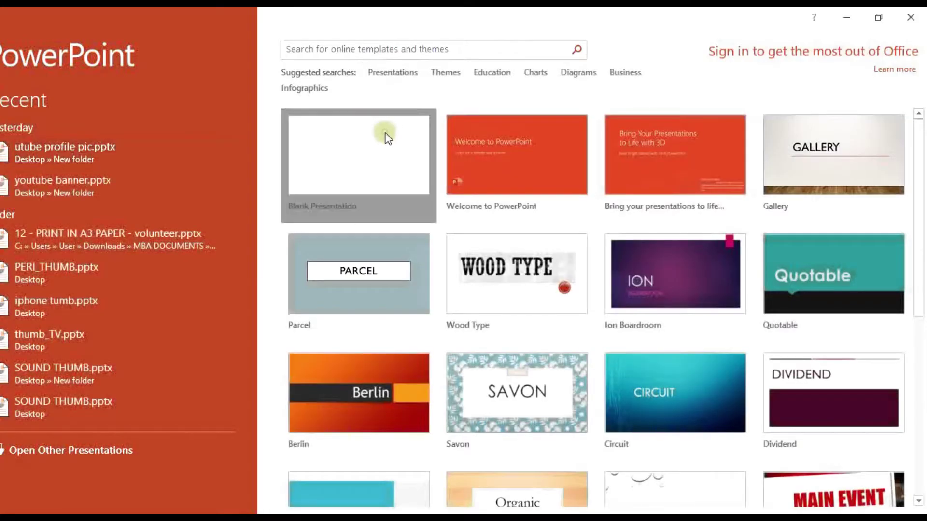
left_click(351, 181)
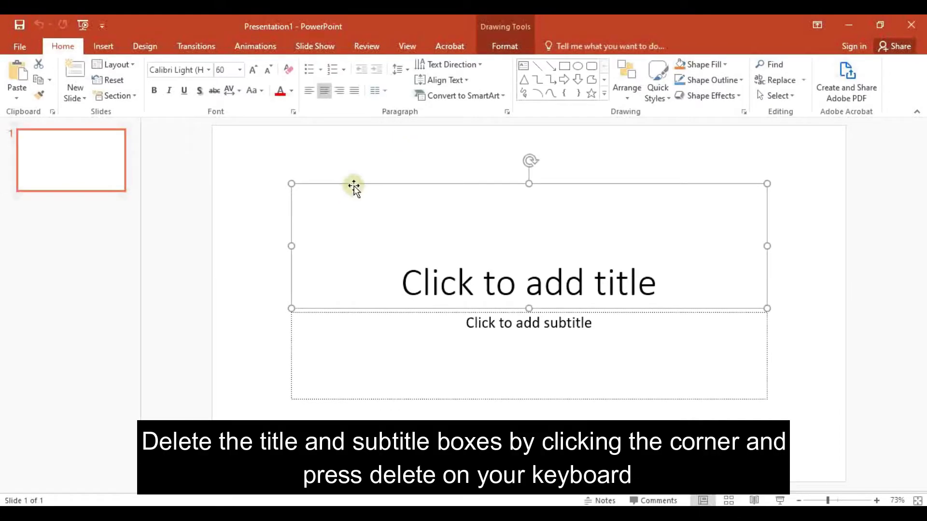
key("Delete")
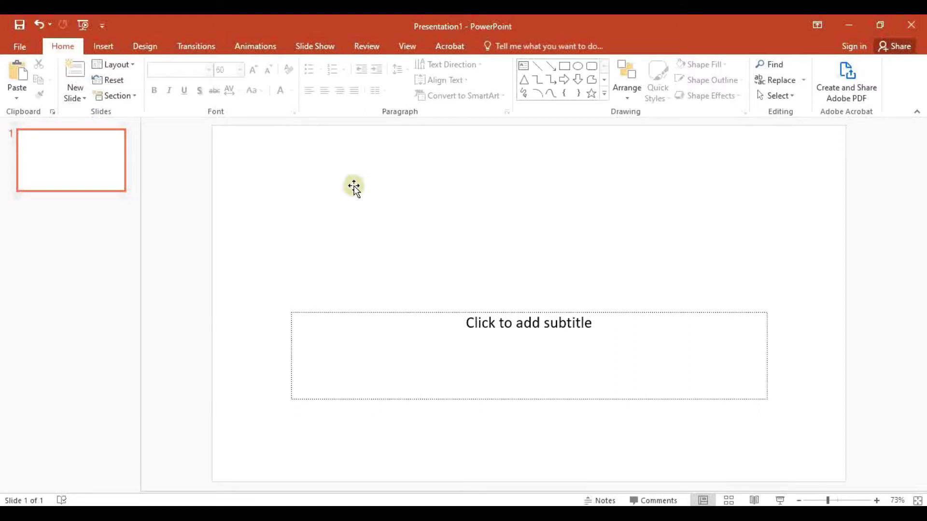
left_click(348, 312)
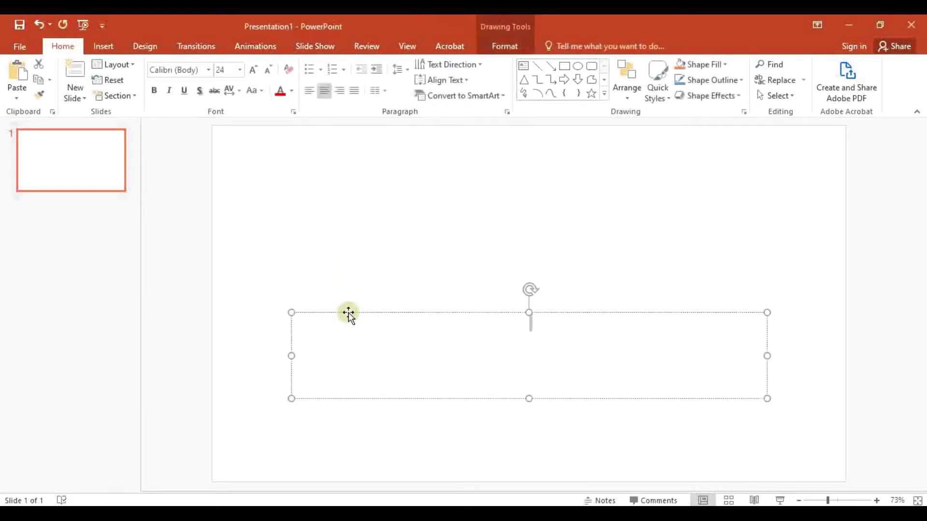
key("Delete")
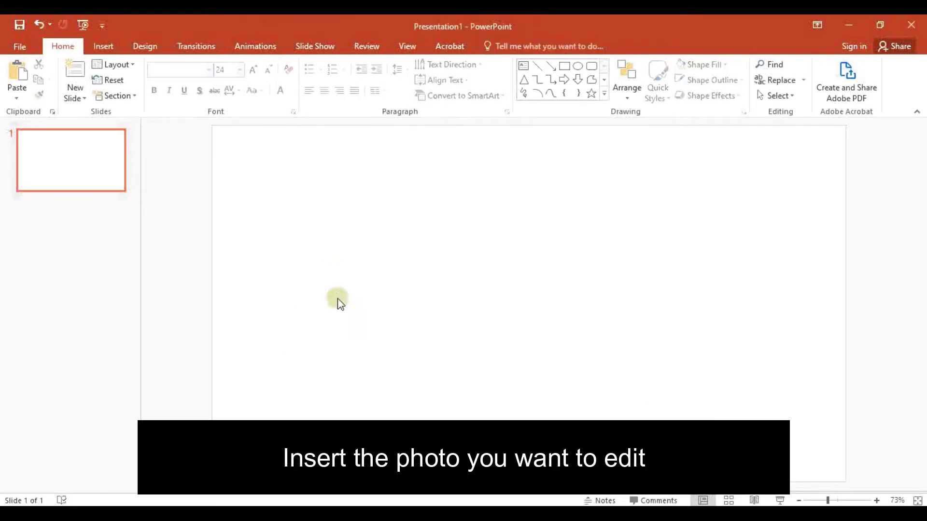
Insert the picture water.jpeg from the Desktop onto the blank slide
left_click(108, 47)
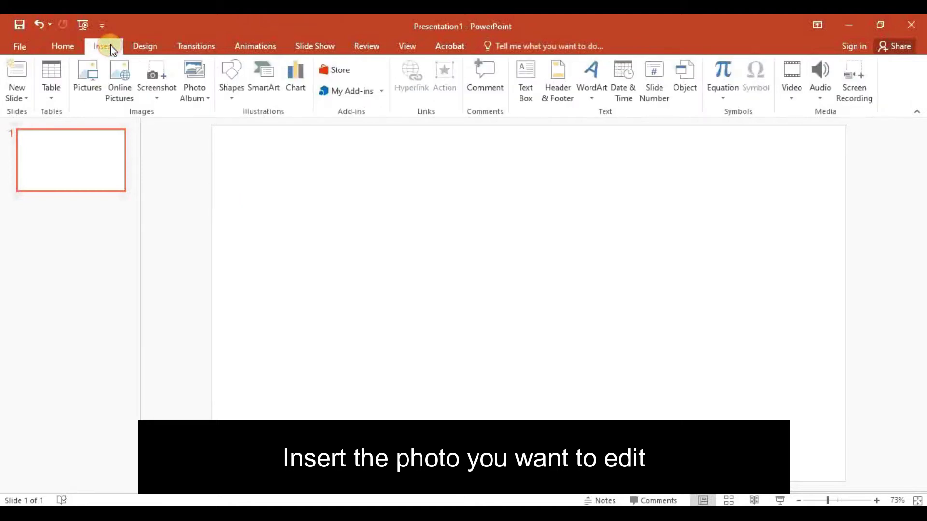
left_click(91, 77)
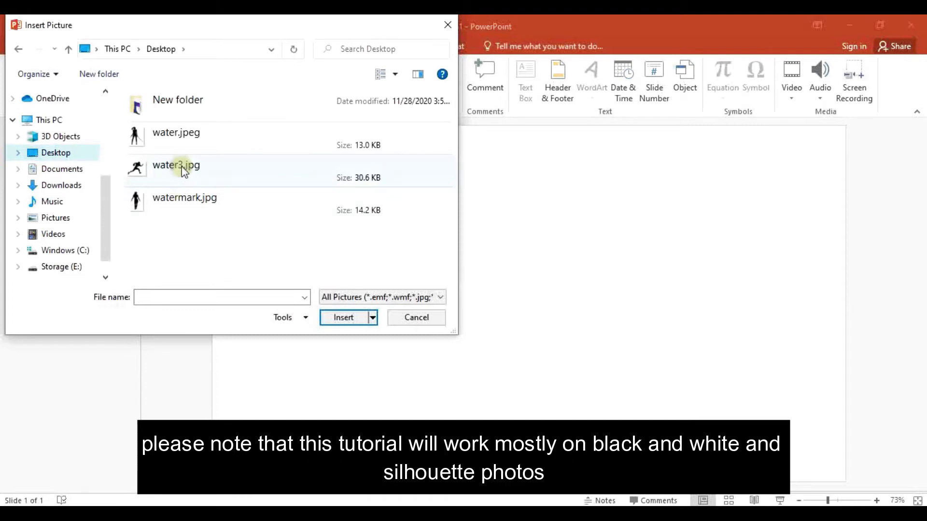
left_click(195, 136)
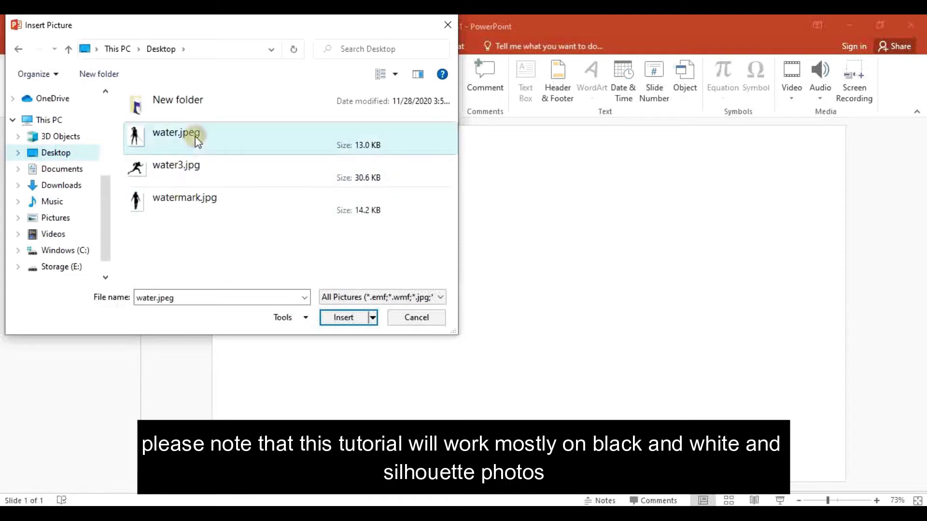
double_click(195, 136)
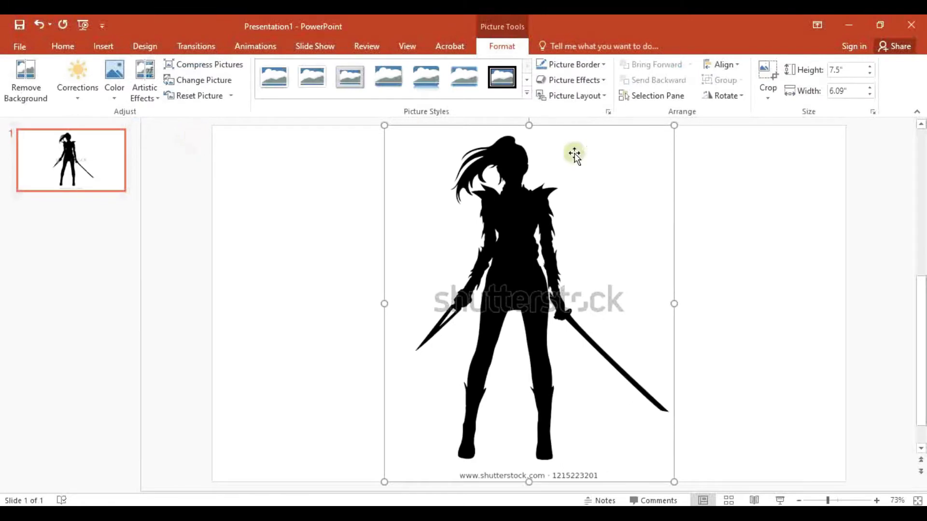
Nudge the picture, stretch the Remove Background marquee to its corners, and keep the changes
left_click_drag(574, 152, 561, 163)
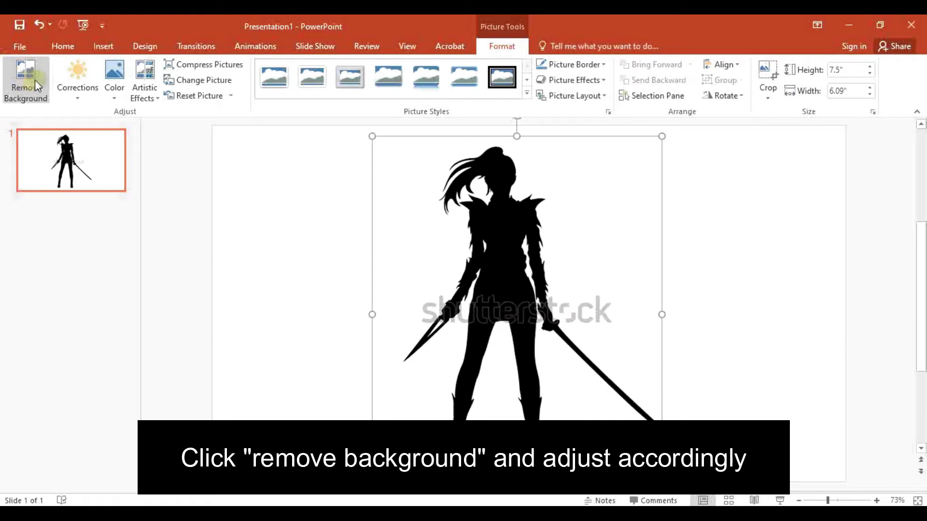
left_click(21, 103)
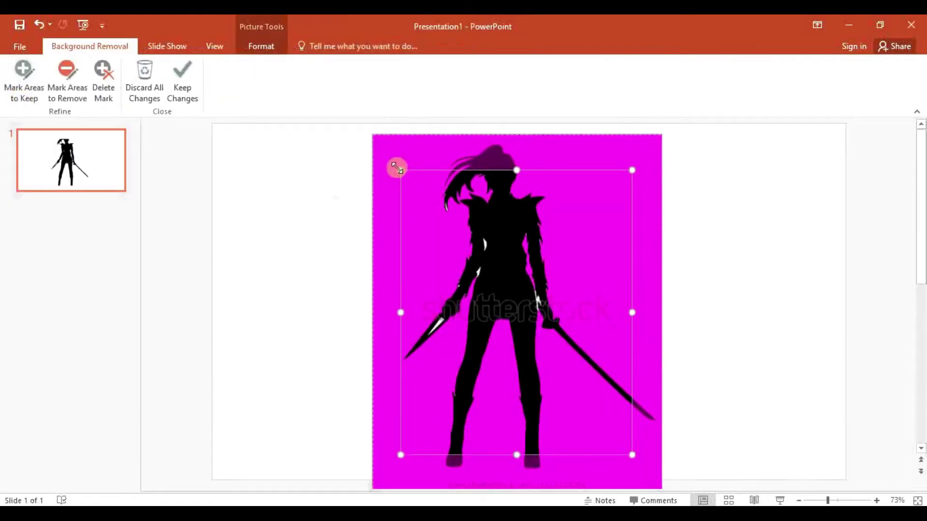
left_click_drag(372, 137, 372, 134)
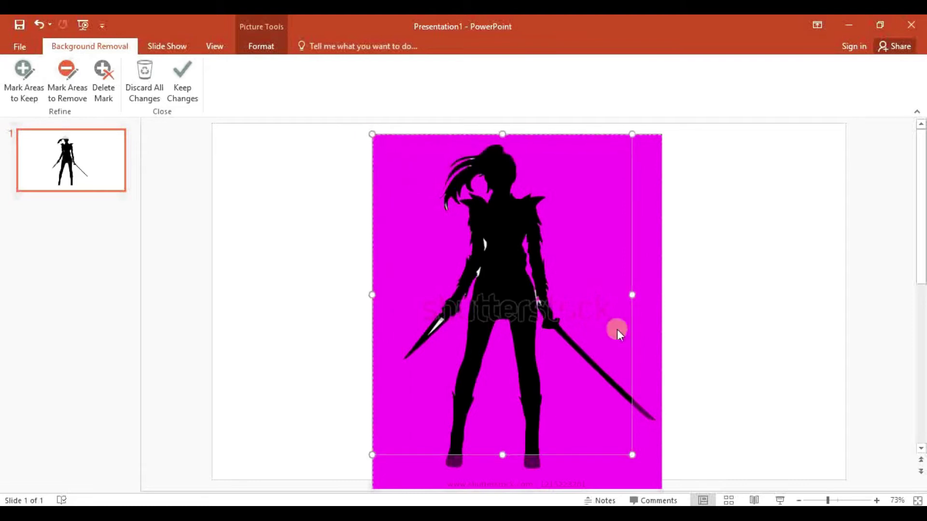
left_click_drag(632, 453, 667, 479)
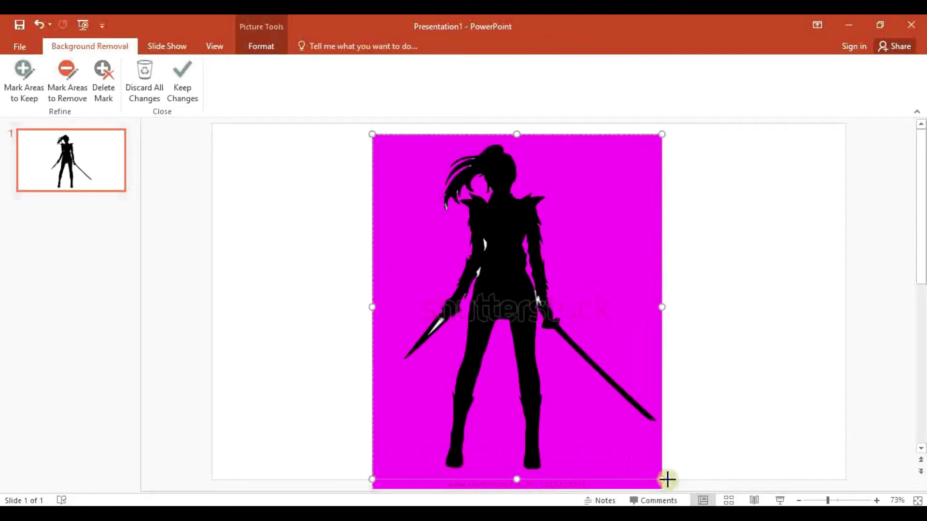
left_click(178, 91)
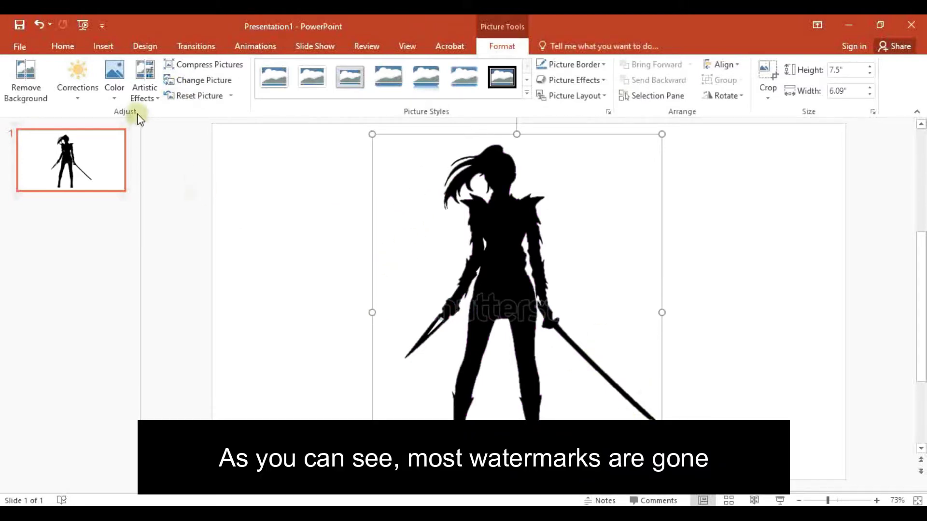
Apply the Brightness -40% Contrast +40% correction to the silhouette and zoom in on the slide
left_click(145, 91)
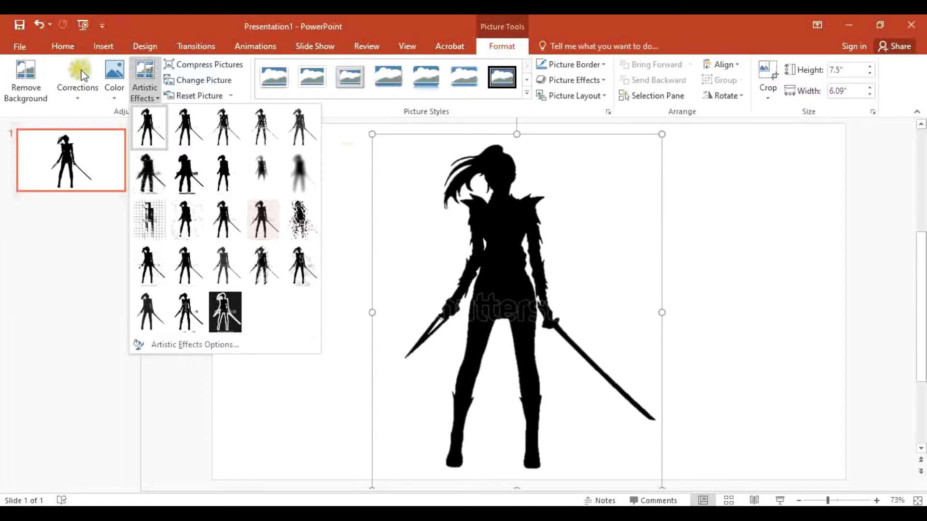
left_click(80, 94)
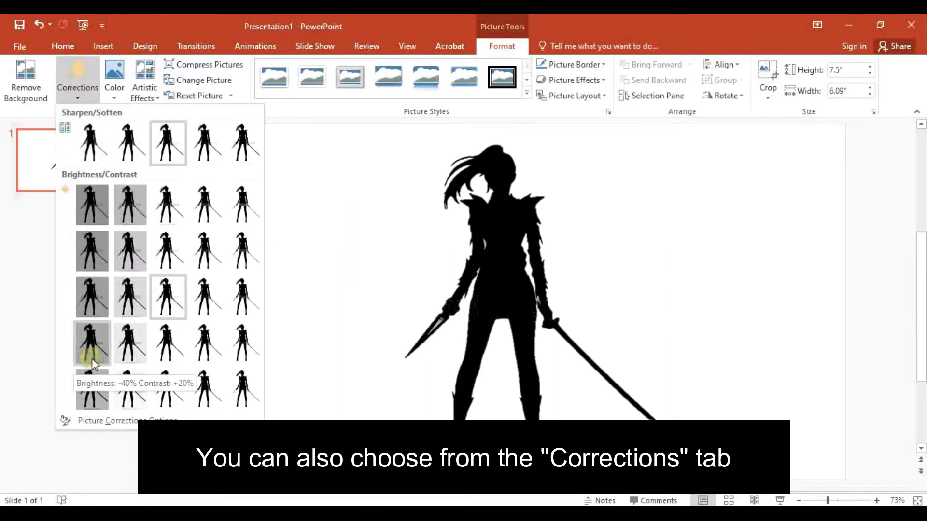
left_click(91, 397)
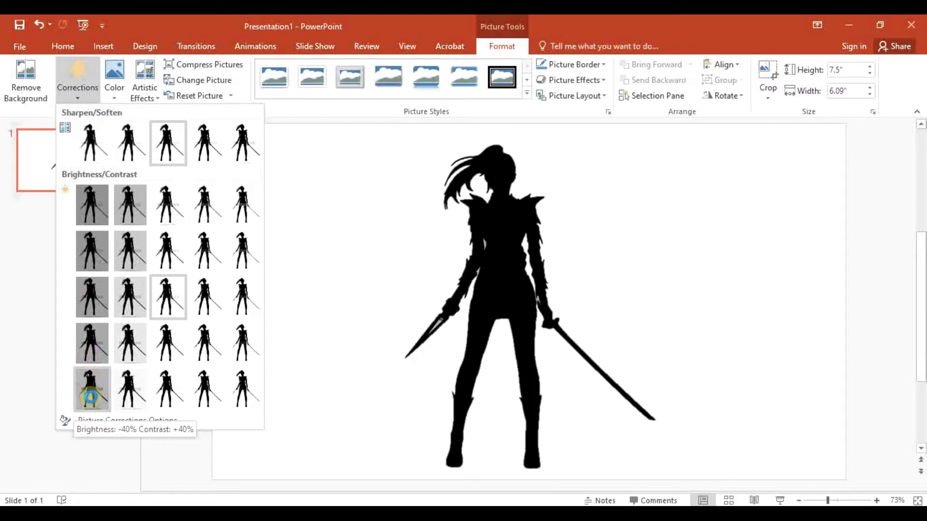
left_click(91, 396)
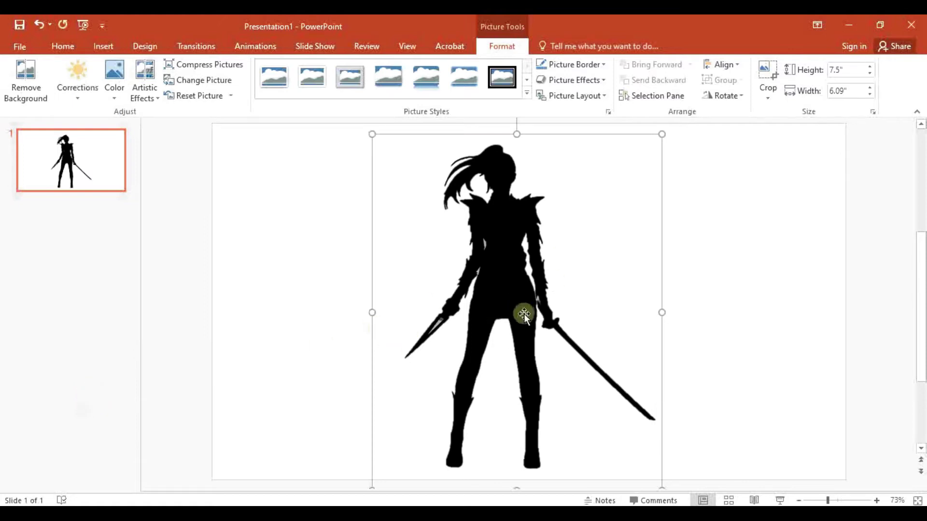
left_click(876, 500)
left_click(876, 500)
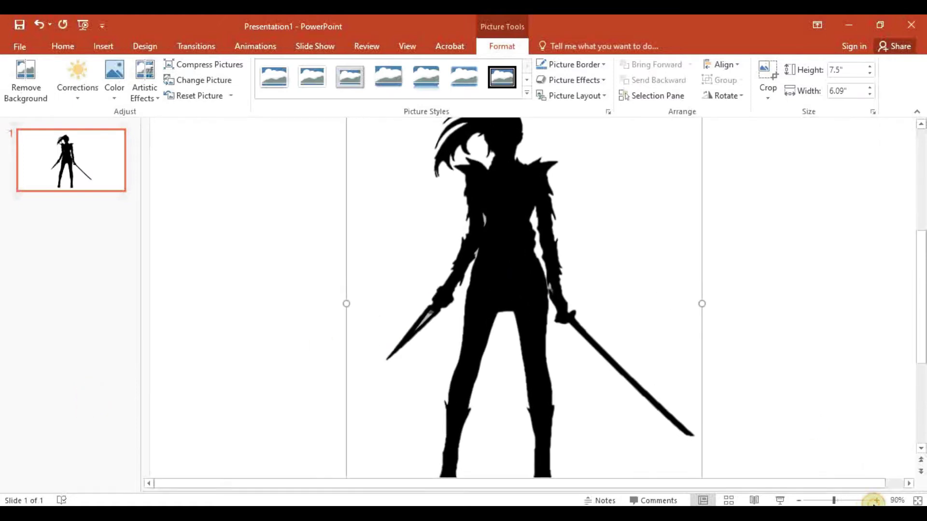
left_click(875, 500)
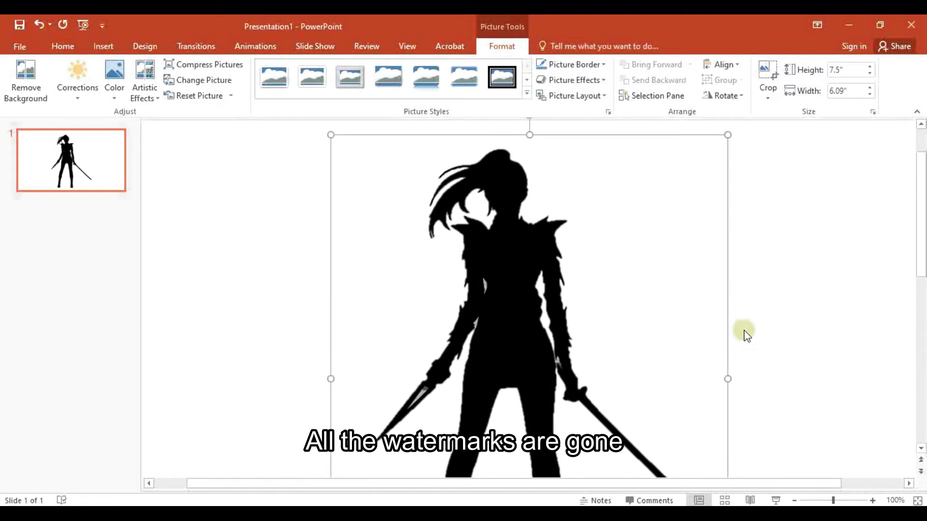
scroll(743, 331, "down", 3)
scroll(743, 330, "down", 2)
scroll(743, 330, "down", 1)
scroll(743, 330, "up", 3)
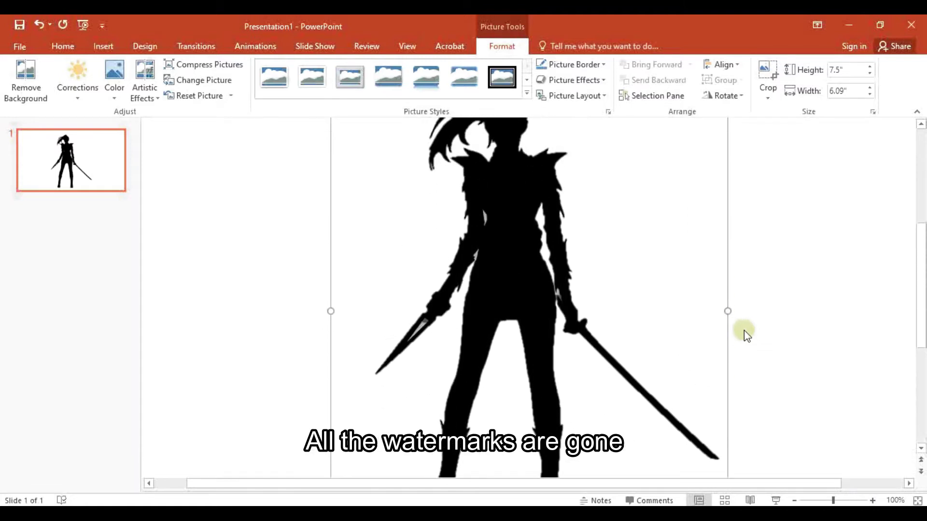
scroll(744, 330, "up", 2)
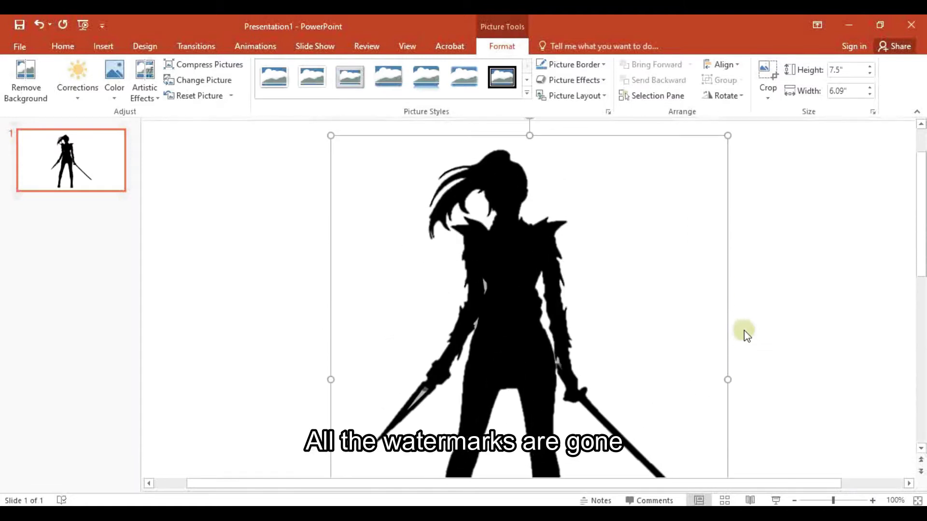
left_click(157, 103)
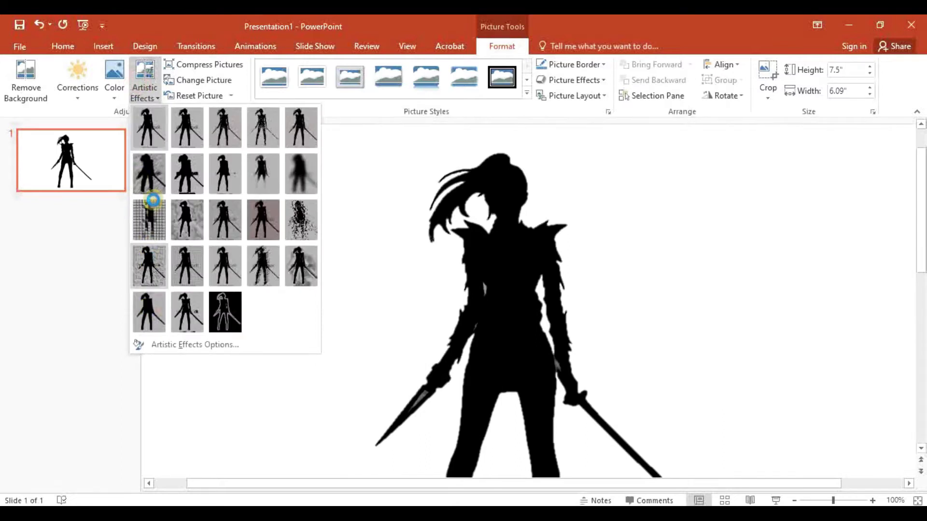
left_click(149, 161)
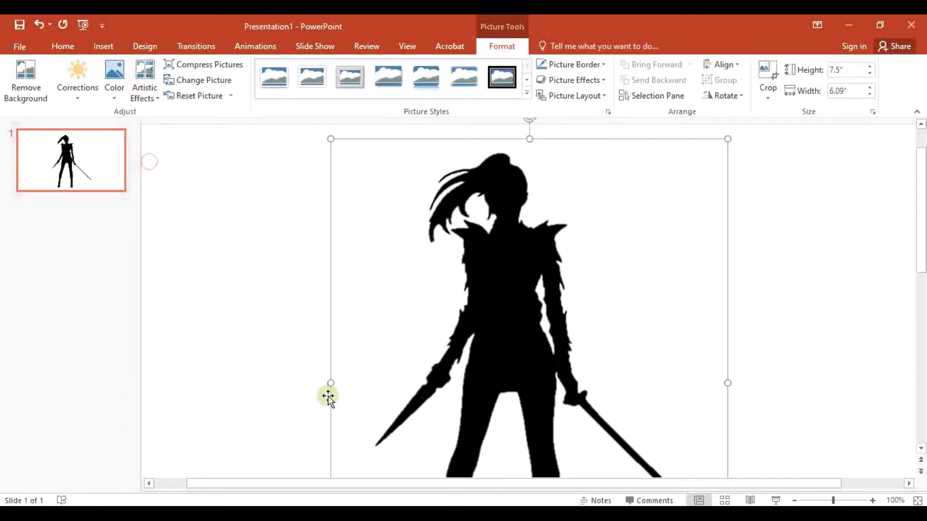
scroll(338, 414, "down", 1)
scroll(341, 414, "down", 1)
scroll(340, 414, "down", 1)
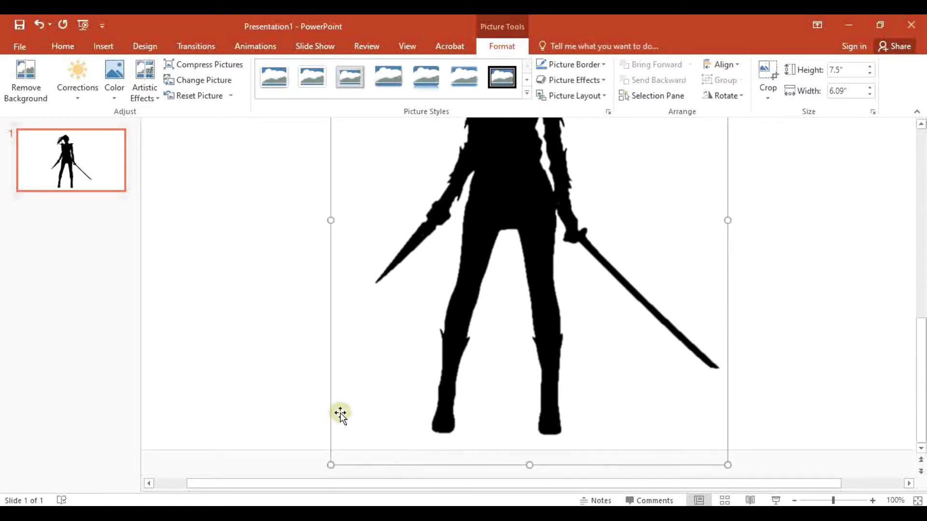
left_click(794, 501)
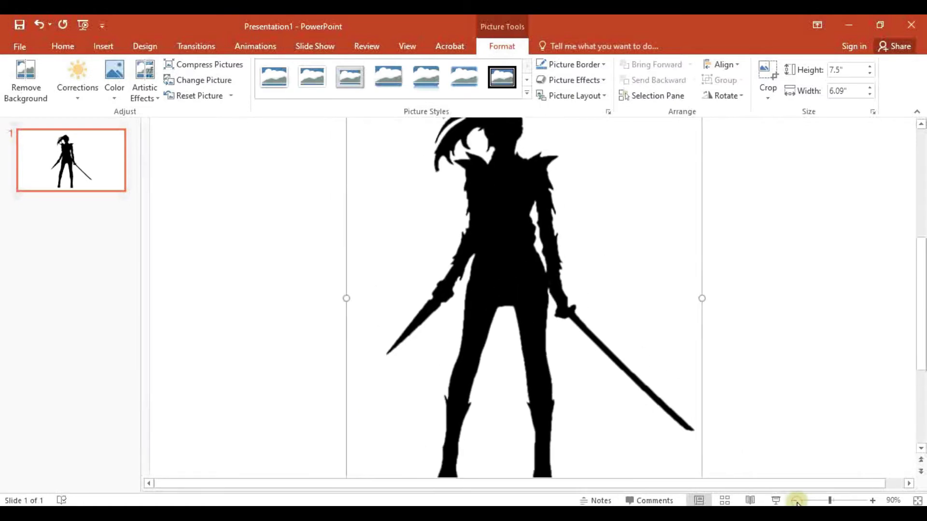
left_click(794, 500)
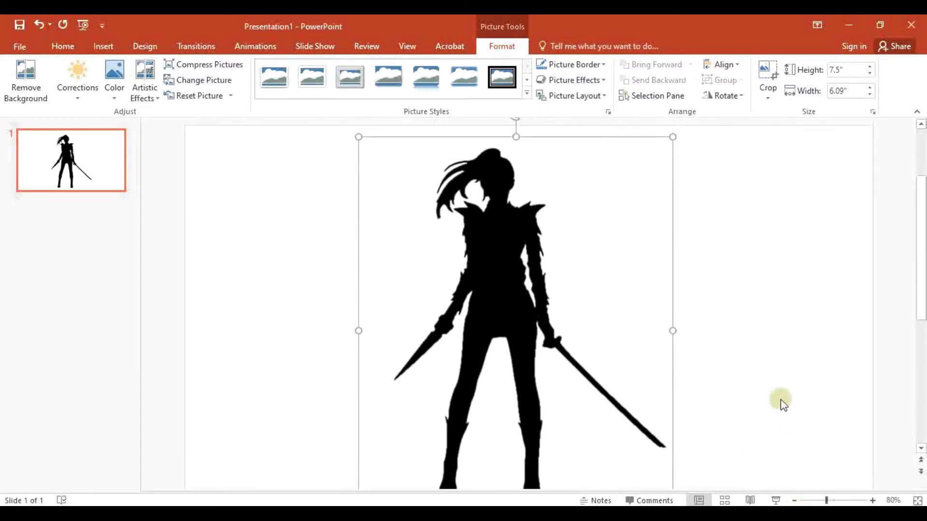
left_click(711, 201)
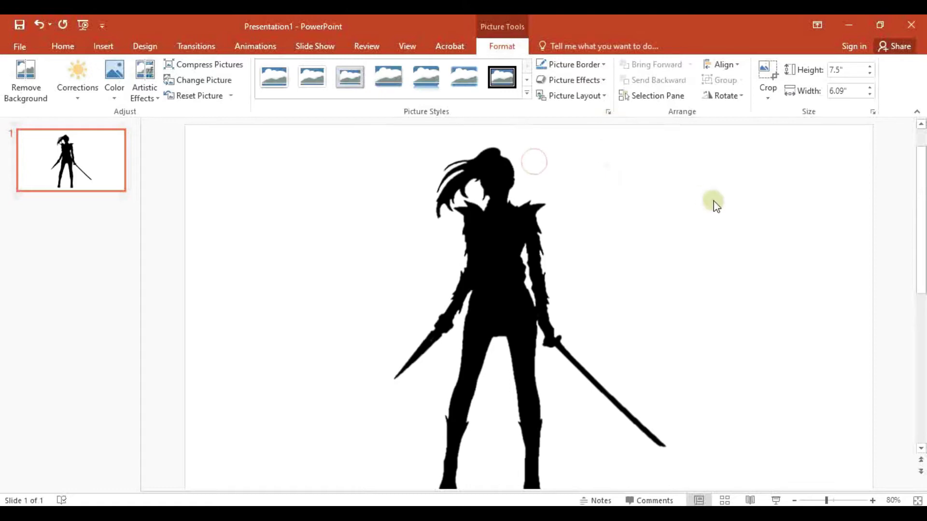
left_click(430, 211)
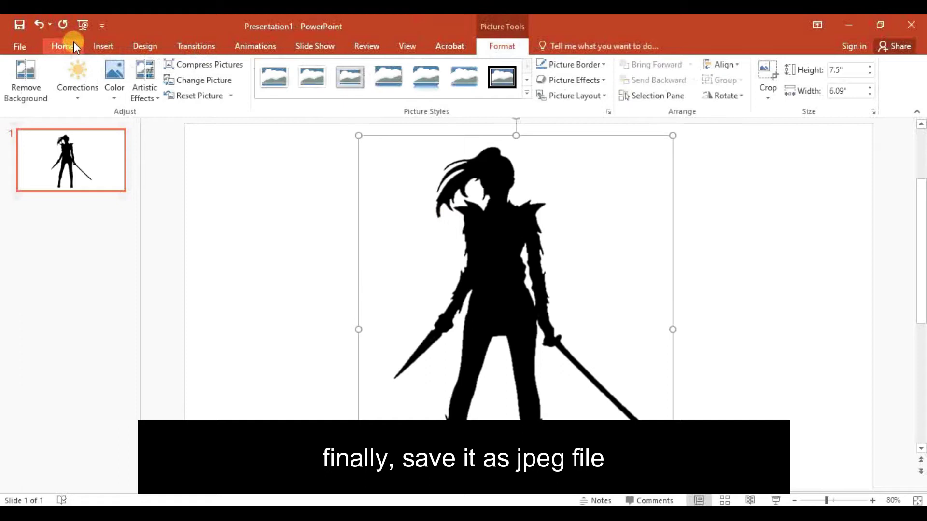
Save just the current slide as JPEG 'without mark' on the Desktop
left_click(20, 47)
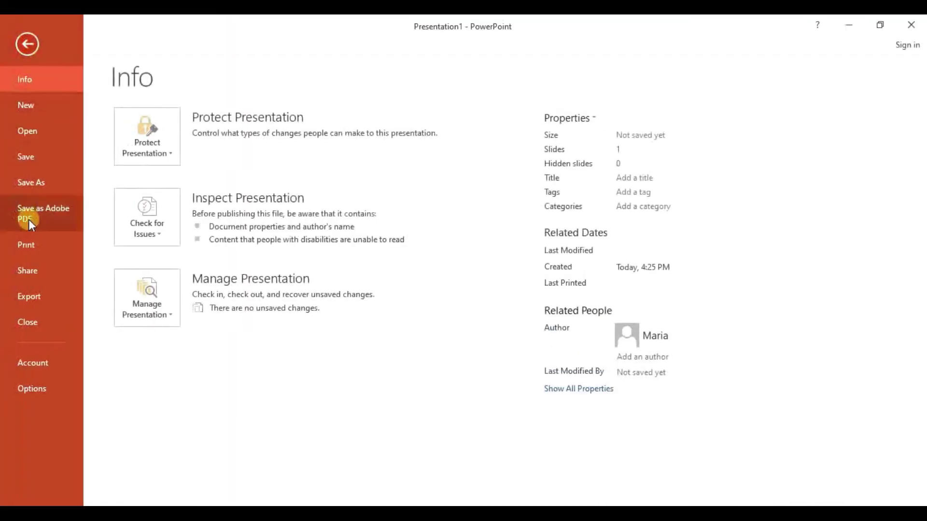
left_click(46, 185)
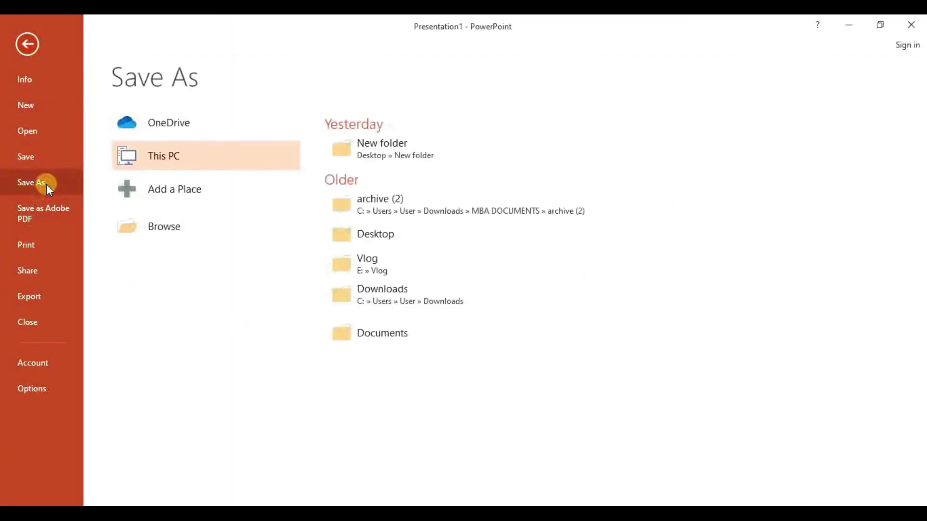
left_click(349, 161)
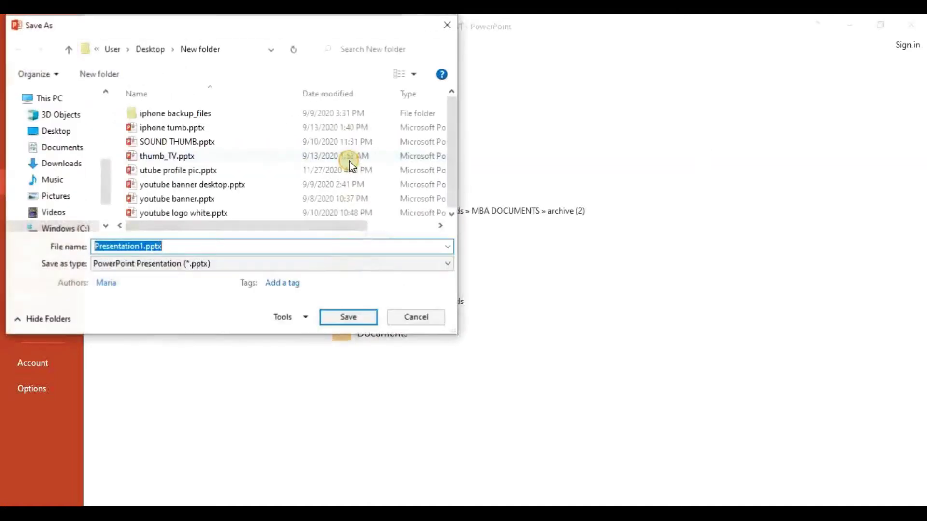
left_click(196, 264)
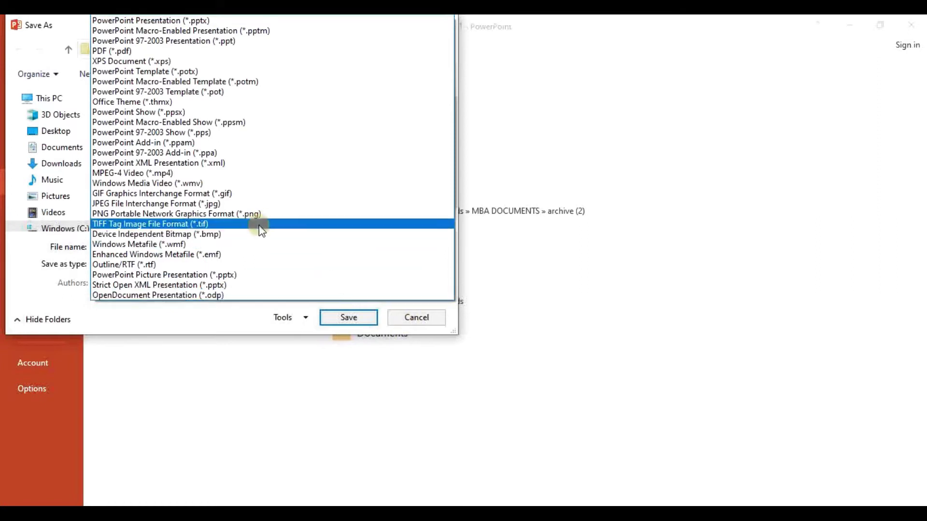
left_click(271, 203)
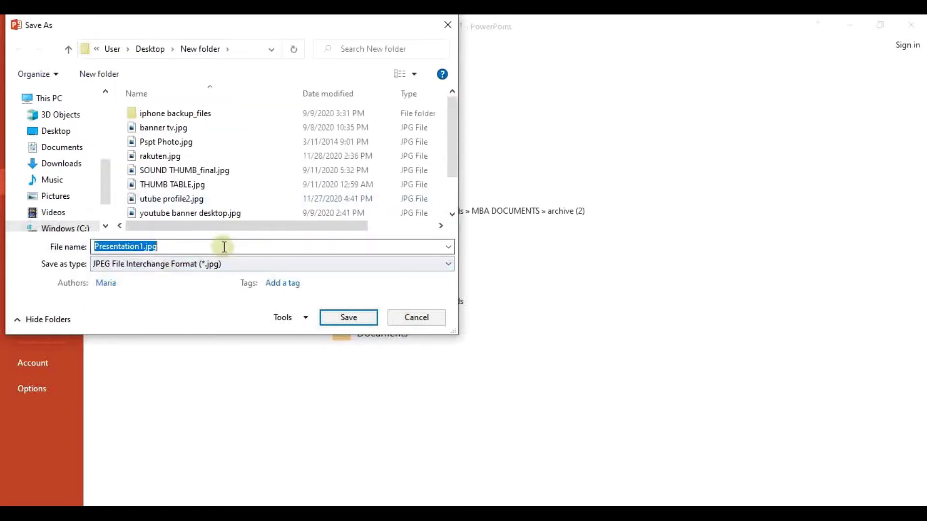
type("without mark")
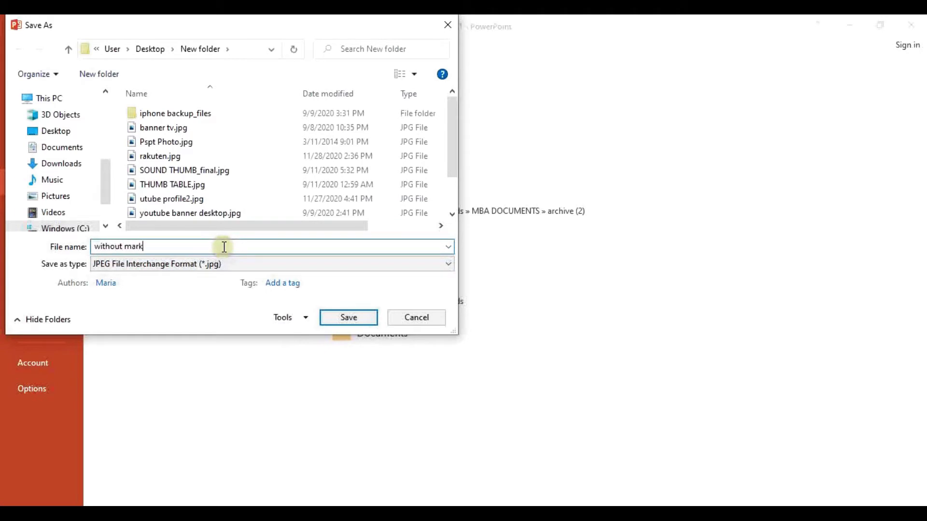
left_click(48, 131)
left_click(362, 317)
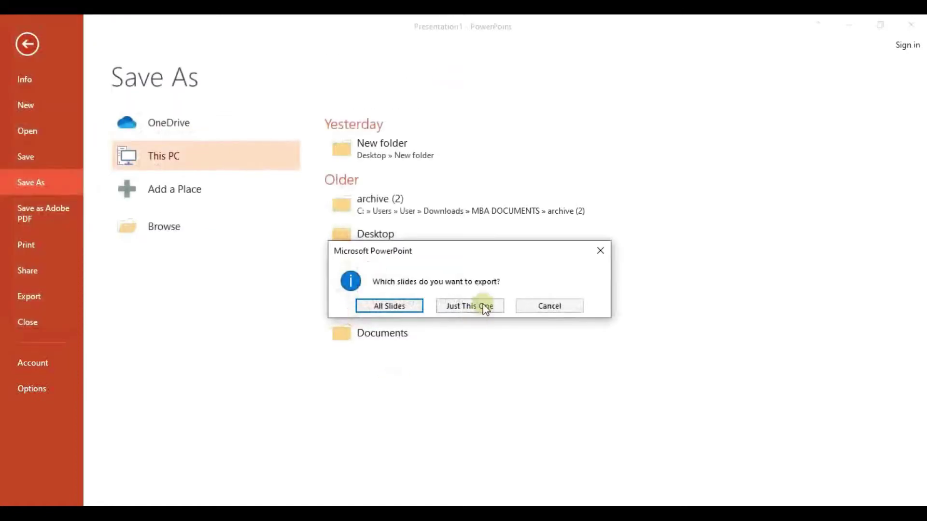
left_click(485, 307)
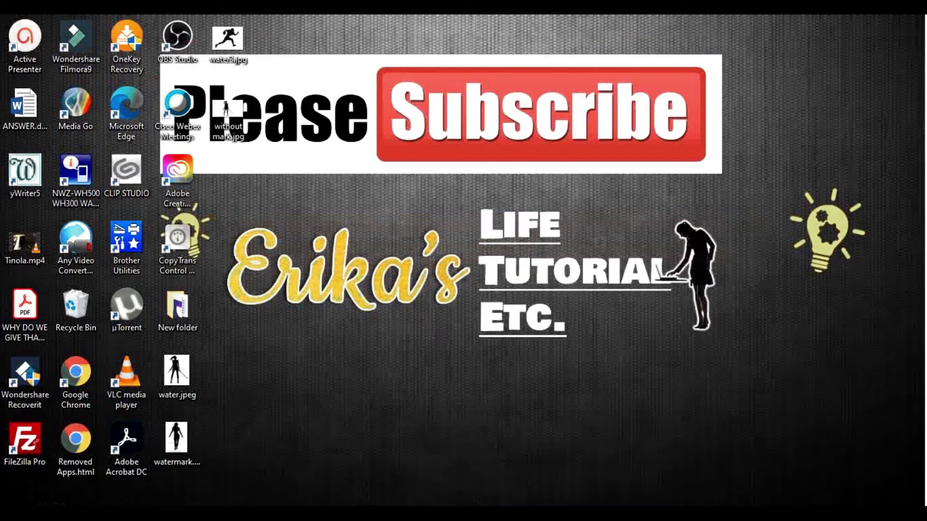
double_click(230, 120)
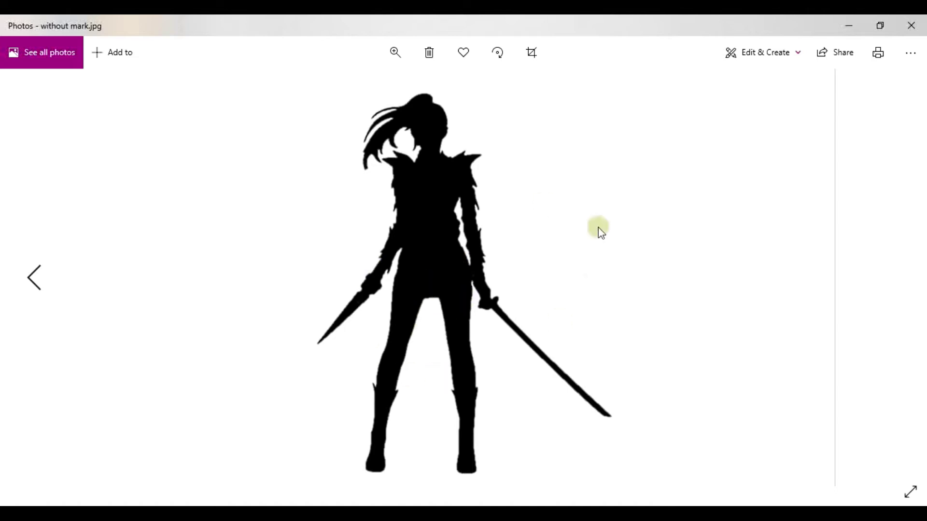
double_click(813, 29)
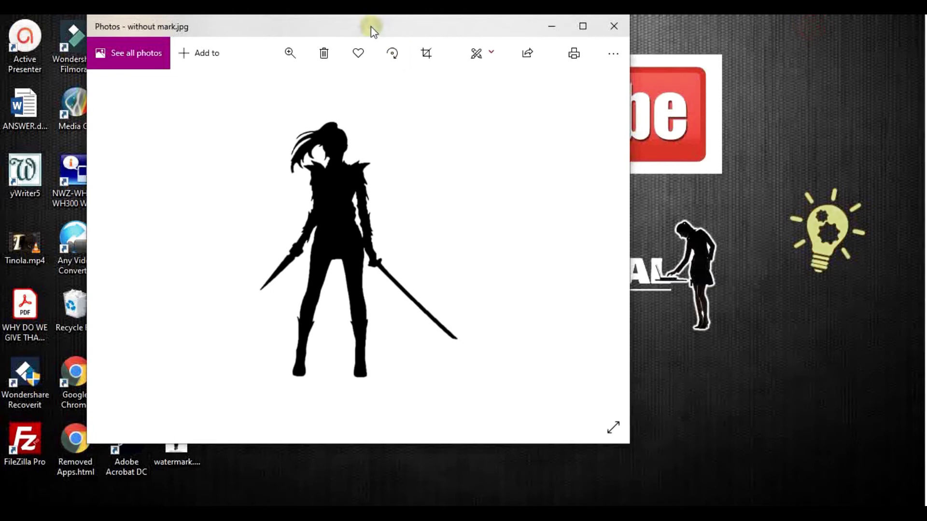
left_click_drag(370, 27, 598, 27)
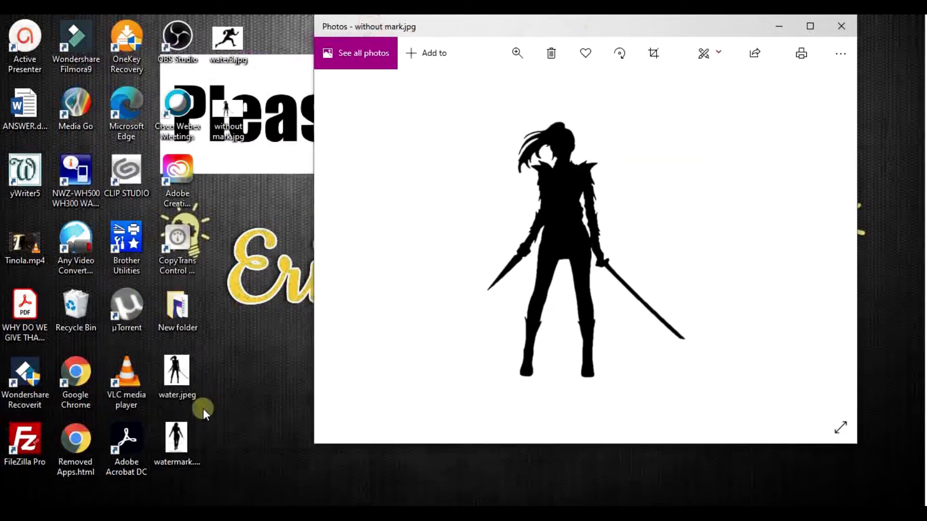
left_click(178, 371)
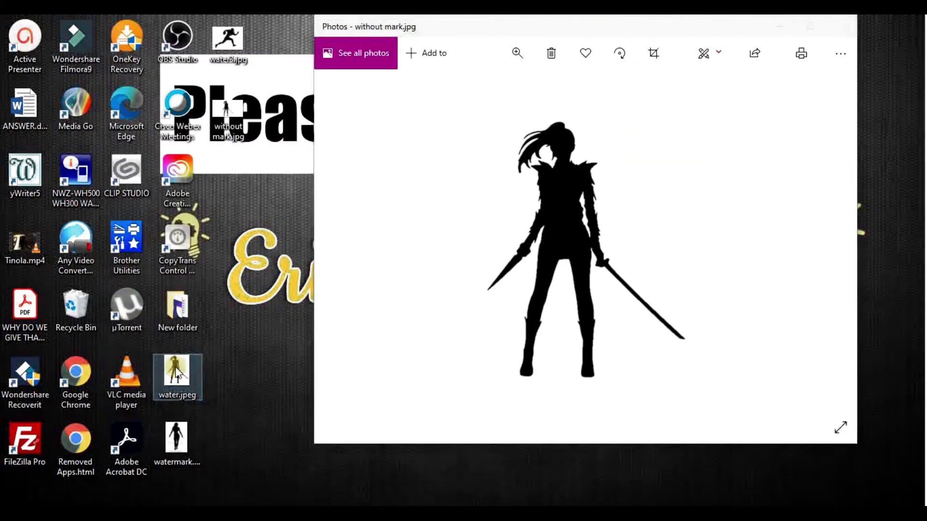
double_click(178, 372)
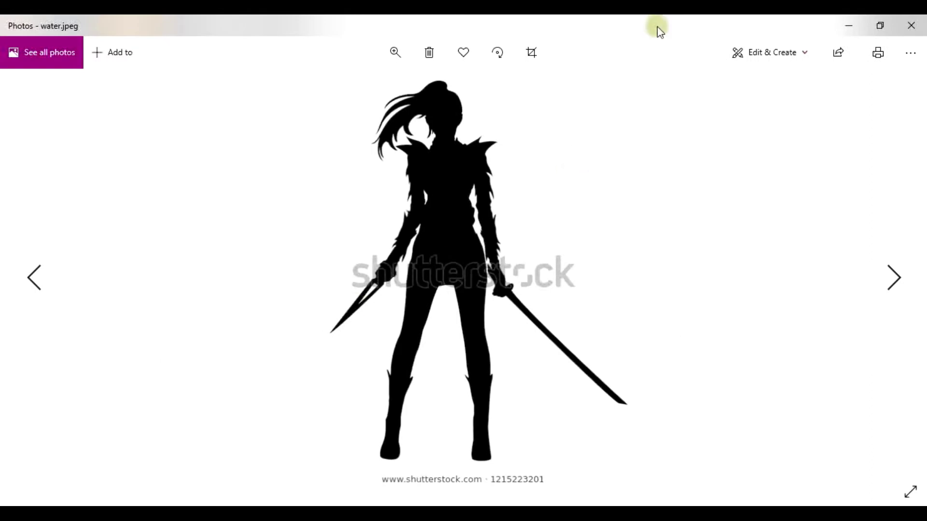
double_click(660, 30)
left_click_drag(494, 23, 410, 27)
left_click_drag(639, 27, 721, 35)
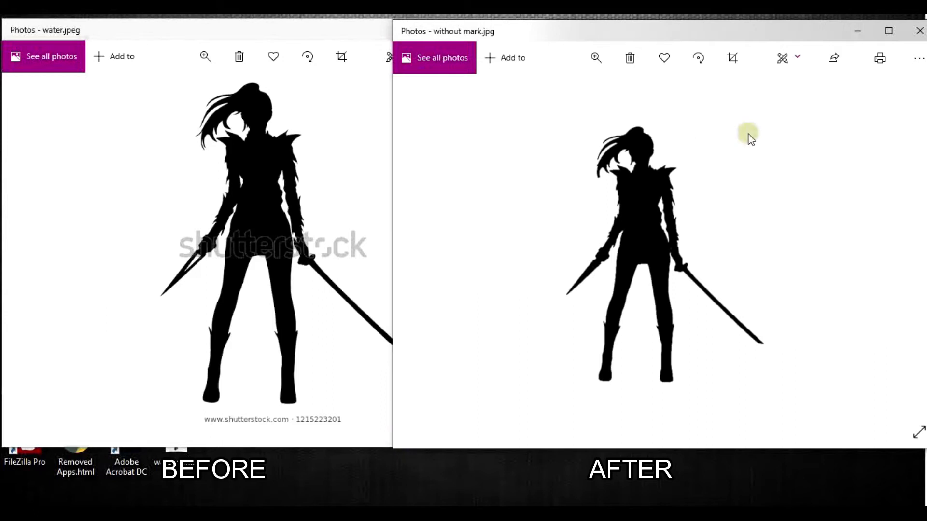
left_click_drag(764, 29, 635, 45)
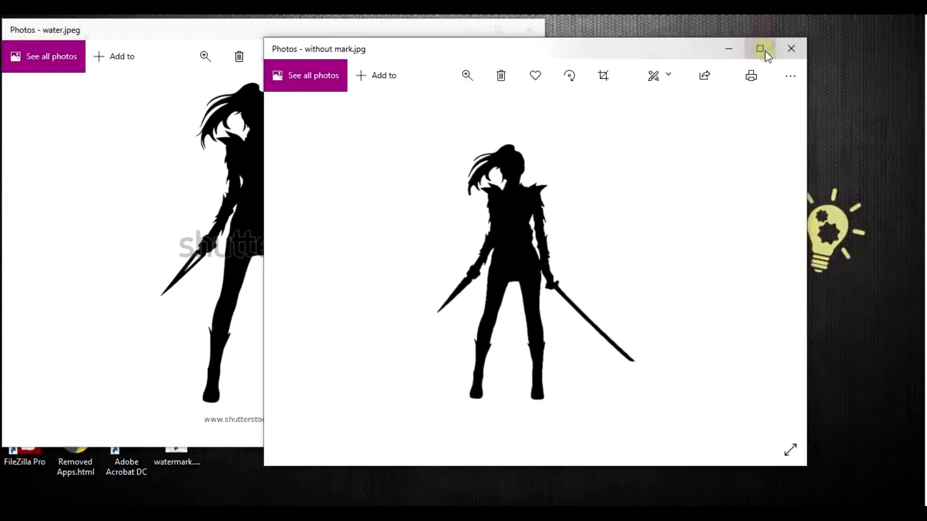
left_click(789, 49)
left_click(538, 34)
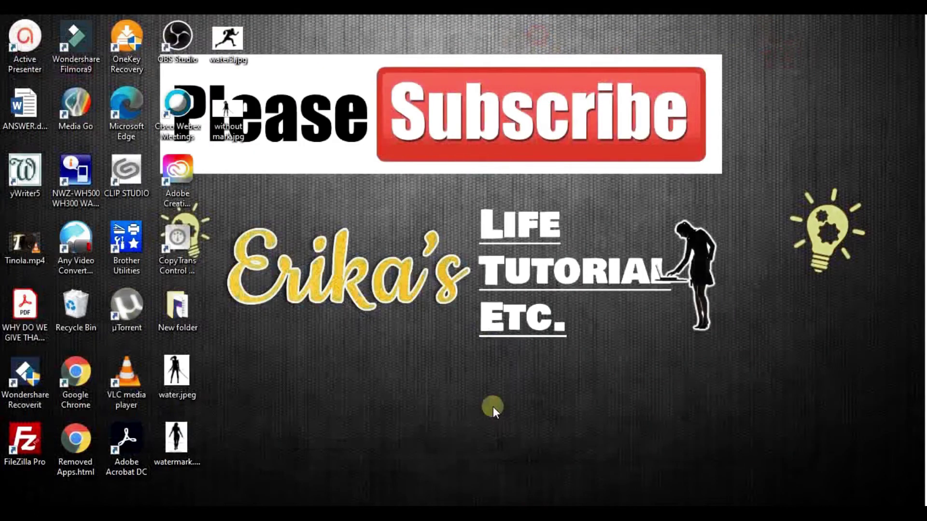
Change the slide size to A4 Paper with Ensure Fit, then select the silhouette picture
scroll(535, 355, "down", 2)
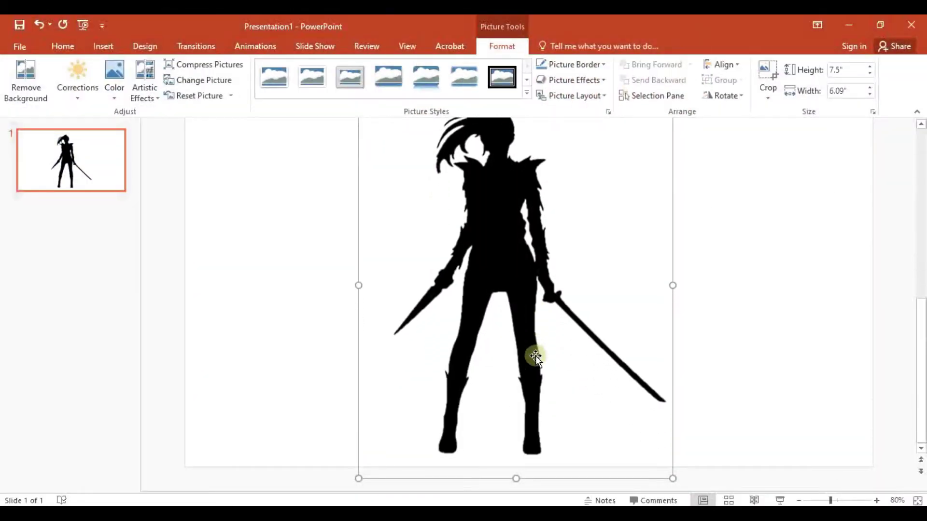
scroll(839, 262, "up", 3)
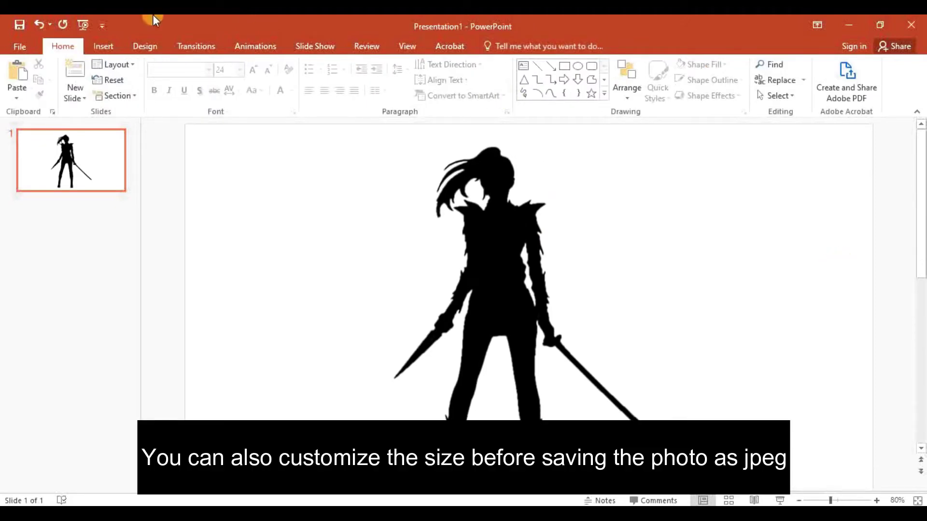
left_click(136, 49)
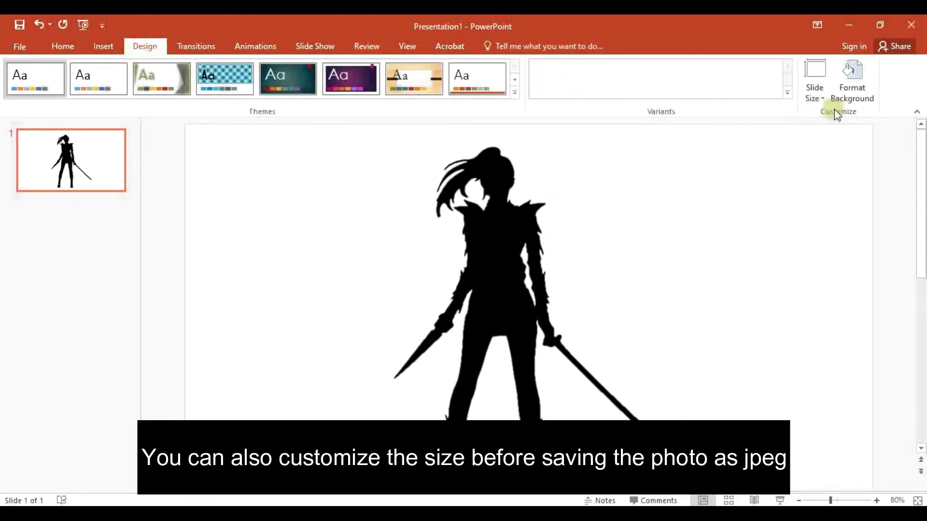
left_click(815, 96)
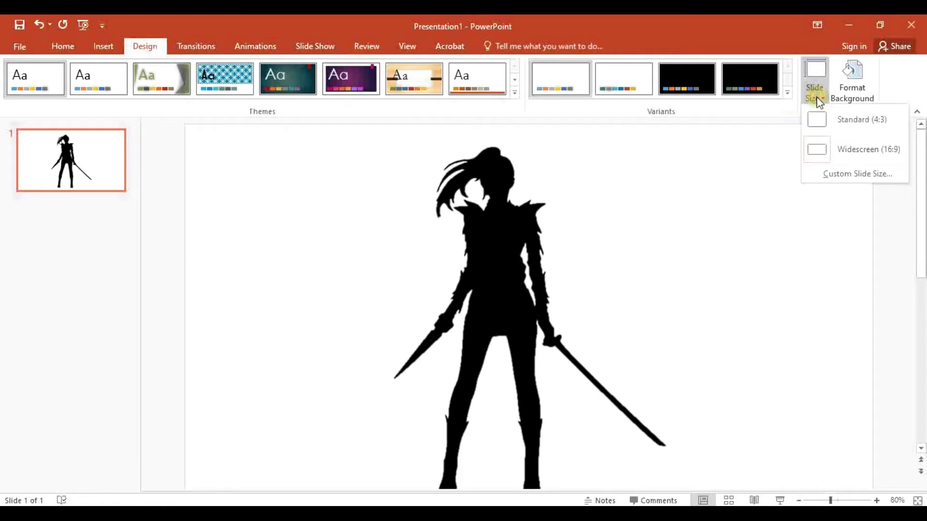
left_click(840, 171)
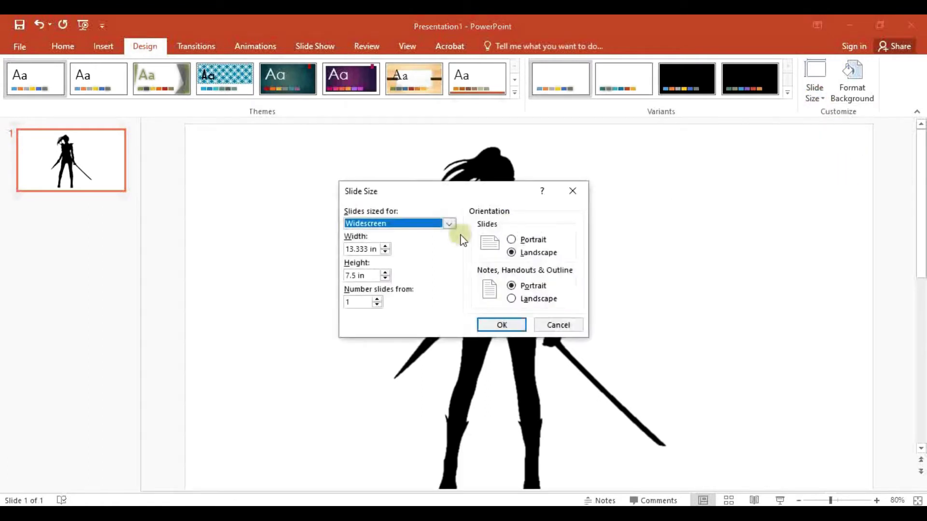
left_click(449, 224)
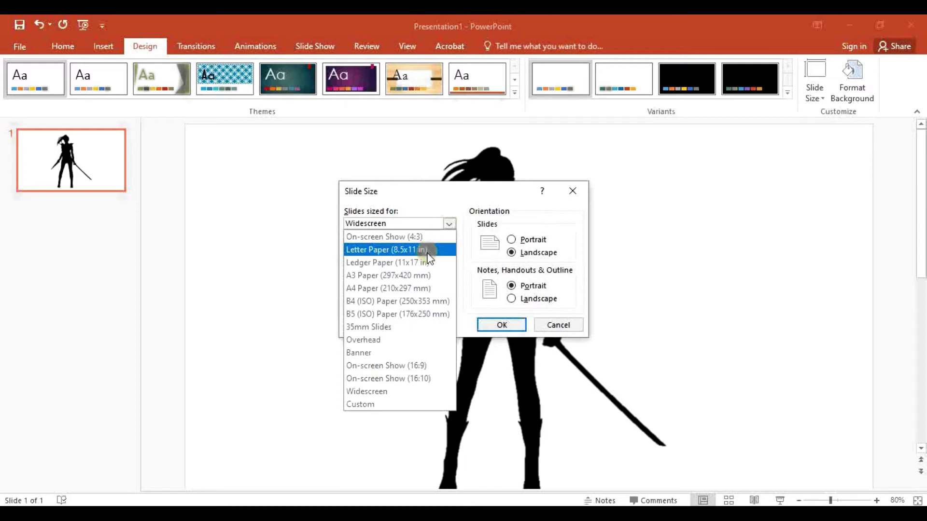
left_click(416, 287)
left_click(502, 324)
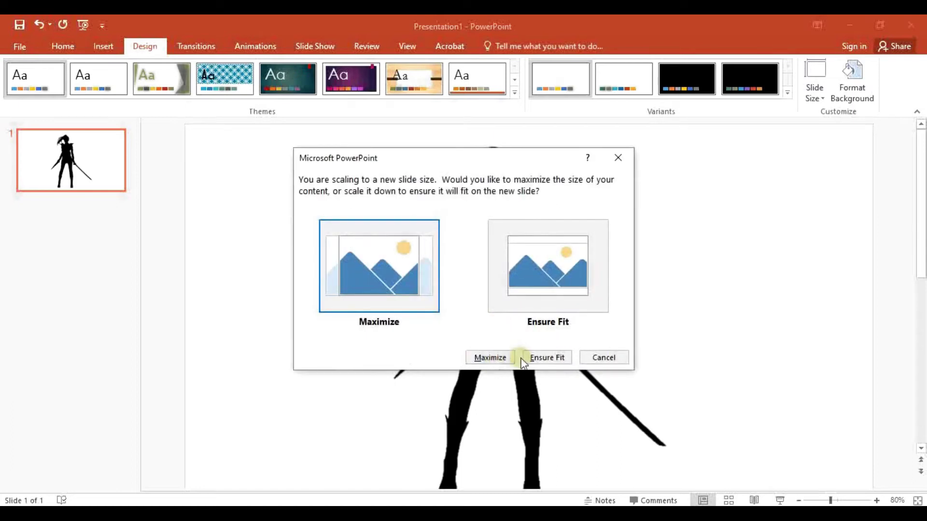
left_click(545, 358)
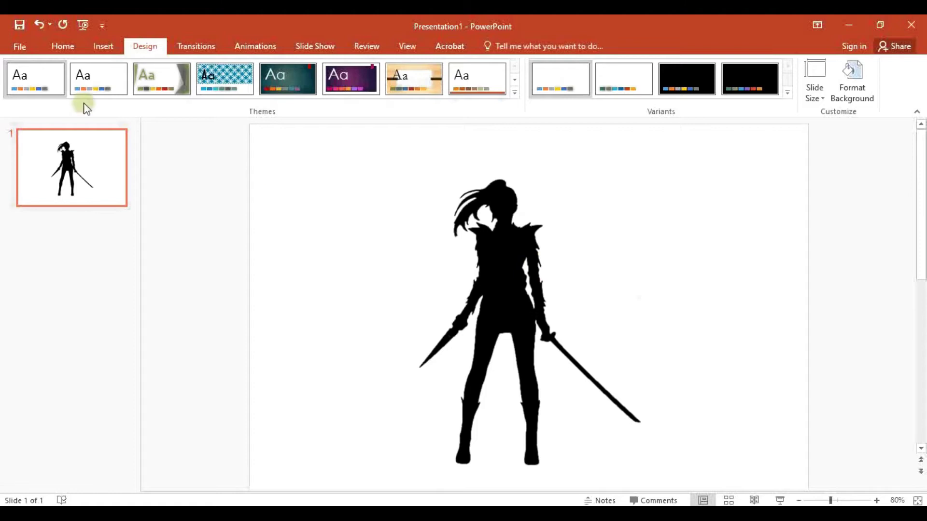
left_click(497, 311)
Delete the old silhouette and insert water3.jpg from the Desktop
key("Delete")
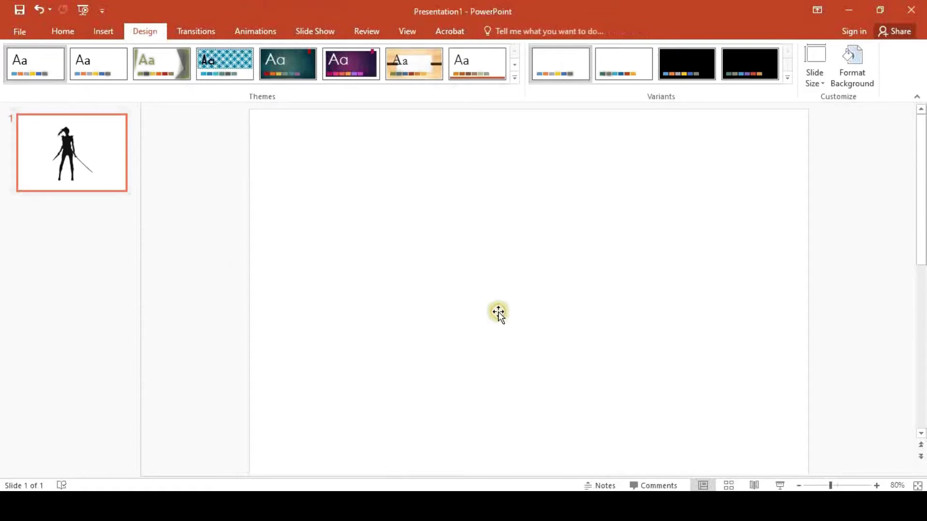
left_click(99, 30)
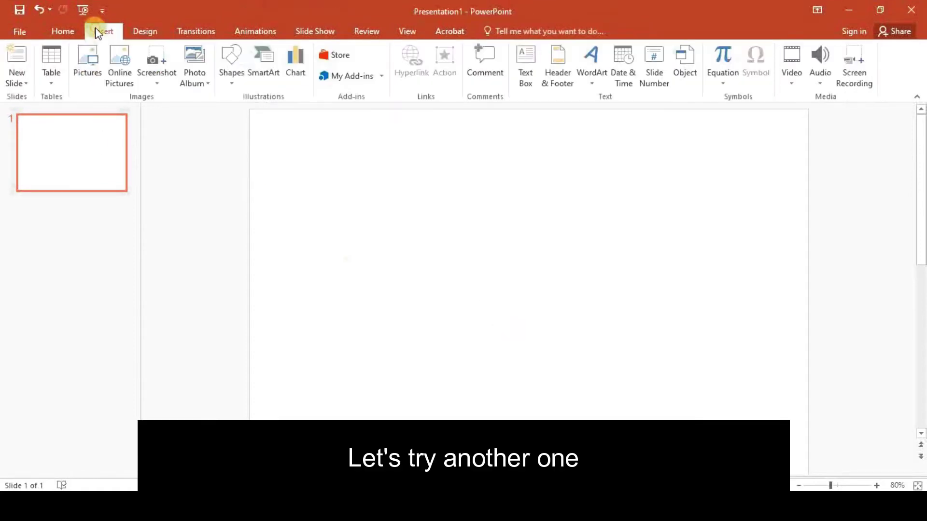
left_click(86, 74)
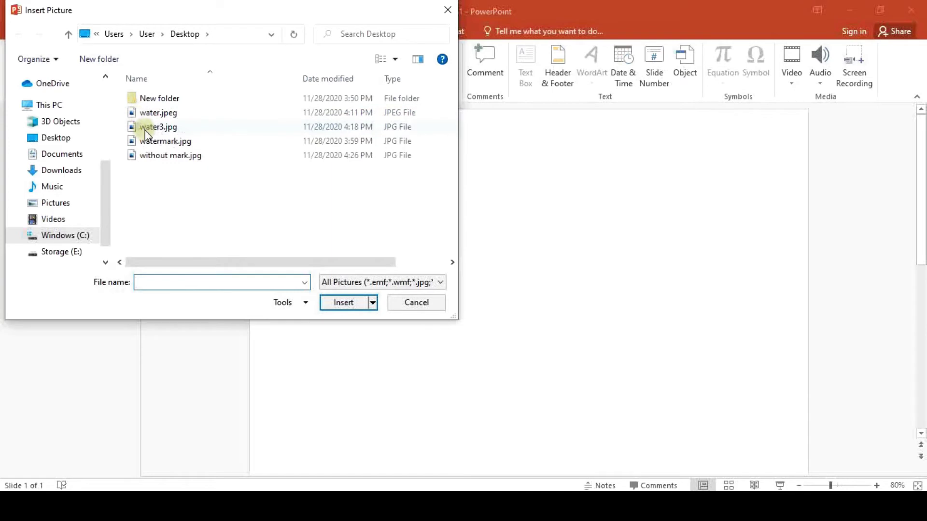
double_click(145, 129)
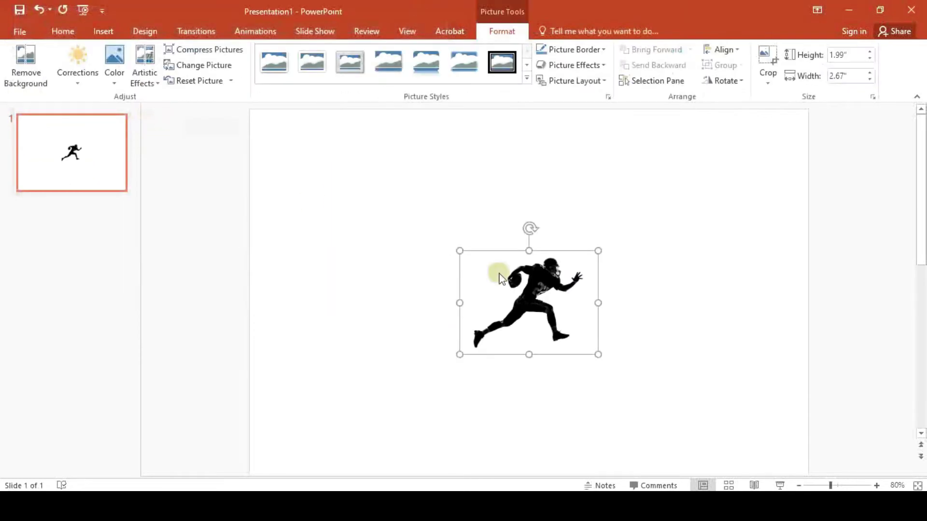
Move and enlarge the runner picture to about 6.3" × 8.43", filling most of the slide
left_click_drag(581, 269, 481, 356)
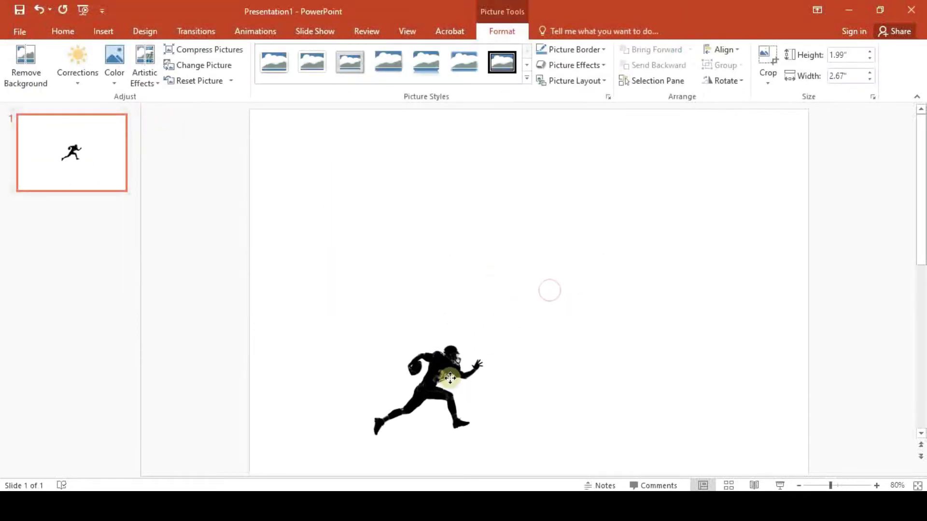
mouse_move(501, 337)
left_mouse_down()
mouse_move(672, 178)
mouse_move(795, 116)
left_mouse_up()
left_click_drag(684, 186, 612, 215)
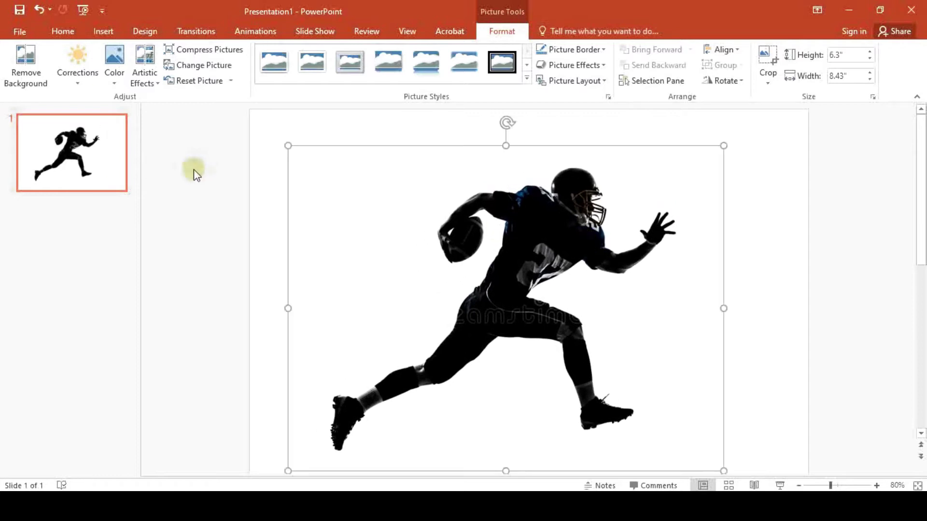
Remove the runner picture's background with the keep area stretched to its corners, keeping changes
left_click(33, 75)
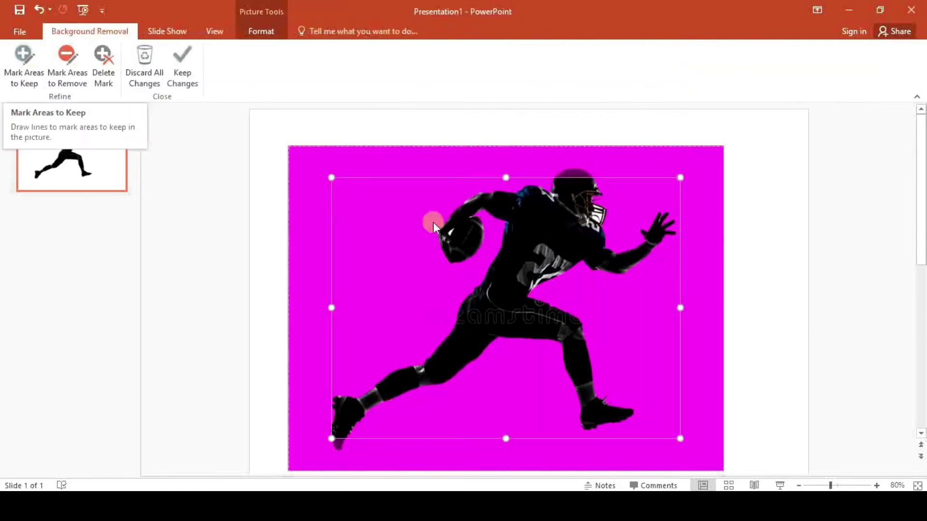
left_click_drag(330, 175, 285, 141)
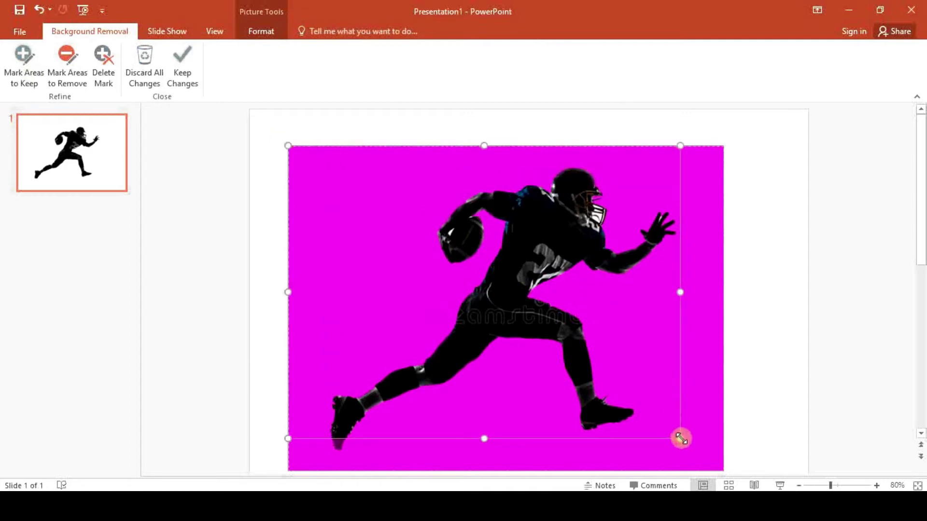
left_click_drag(680, 439, 730, 468)
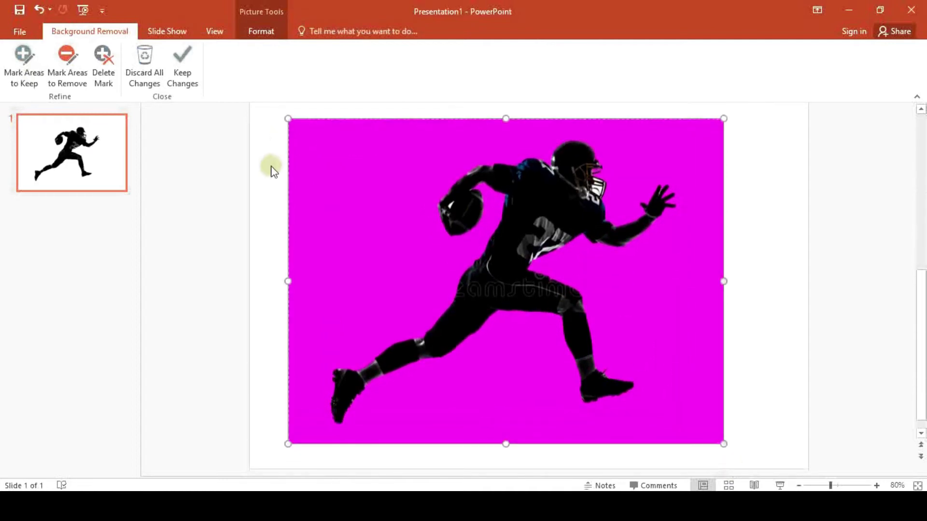
left_click(180, 71)
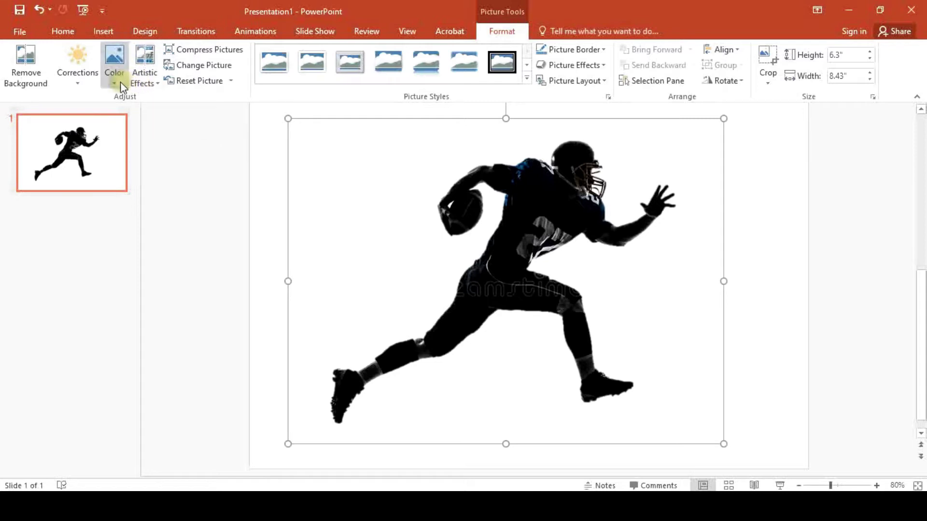
Apply Brightness -40% Contrast +40%, then try artistic effects and settle on Glow Edges
left_click(82, 80)
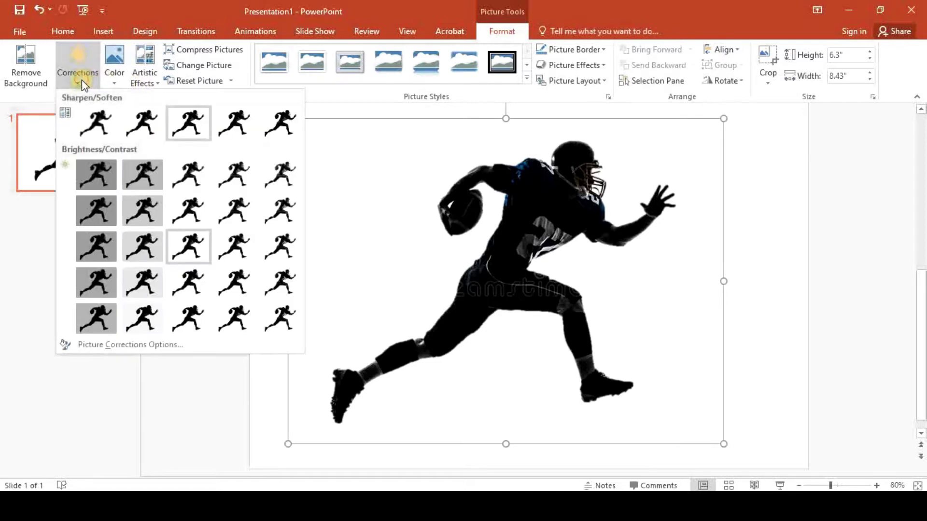
left_click(100, 312)
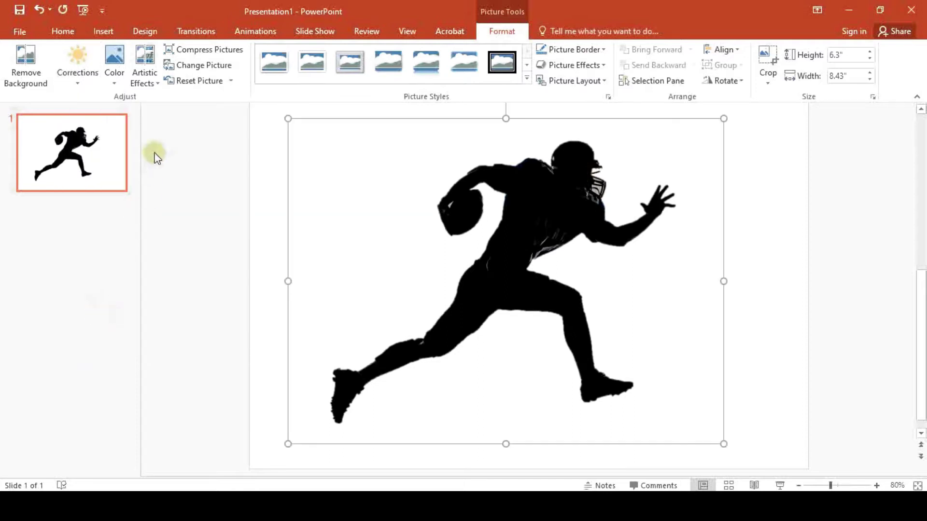
left_click(146, 80)
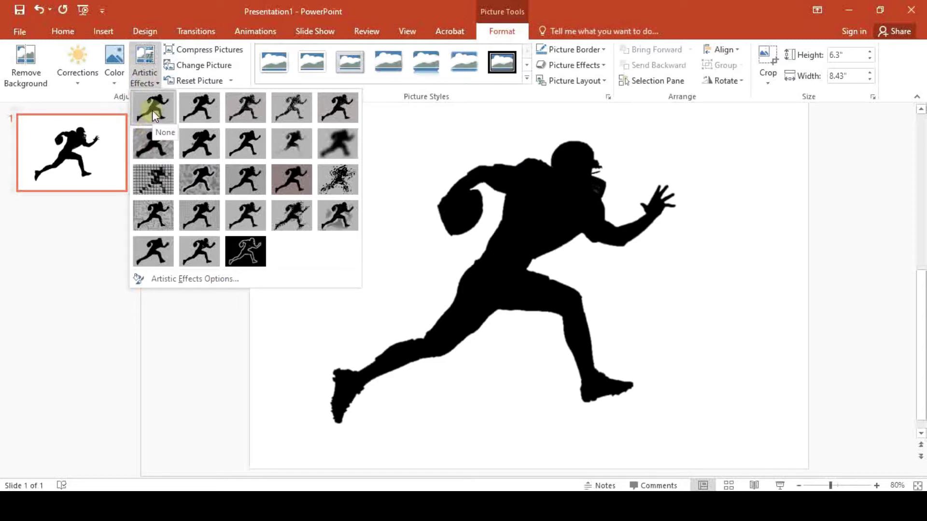
left_click(156, 143)
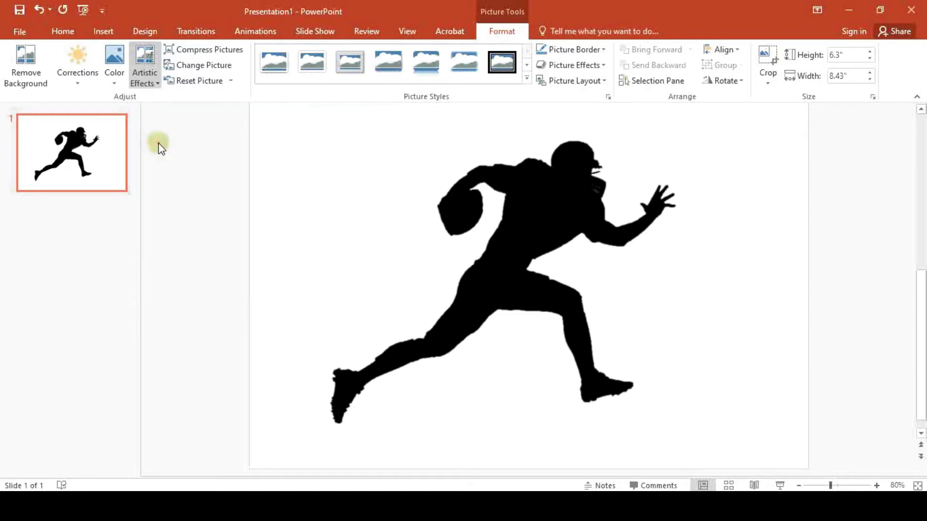
left_click(141, 83)
left_click(201, 119)
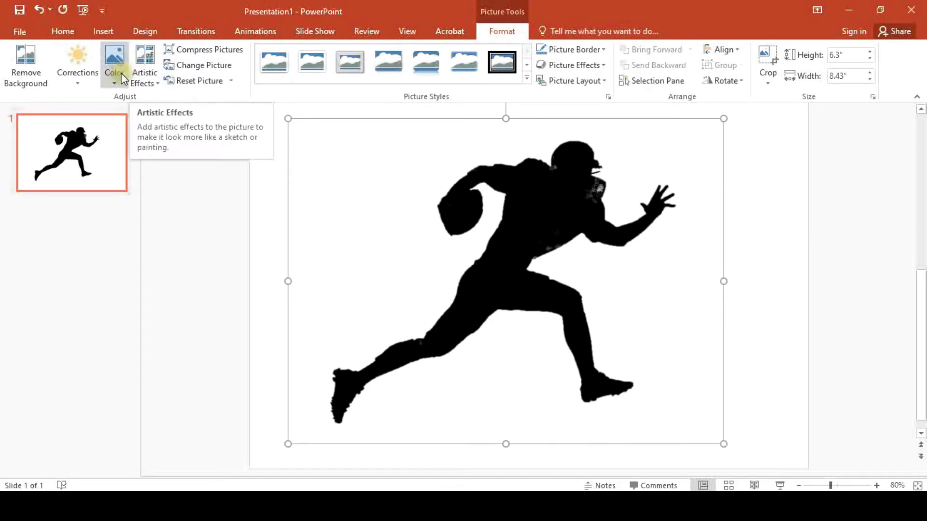
left_click(144, 82)
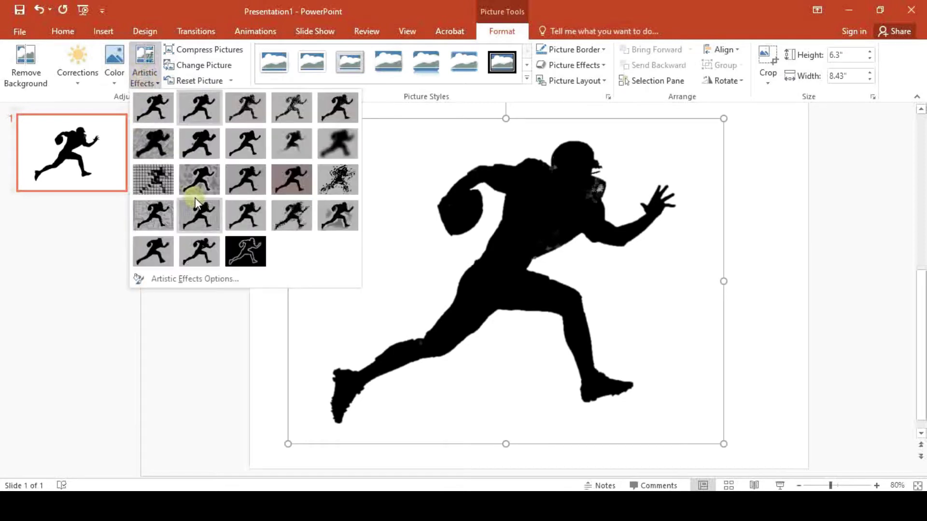
left_click(239, 261)
left_click(261, 273)
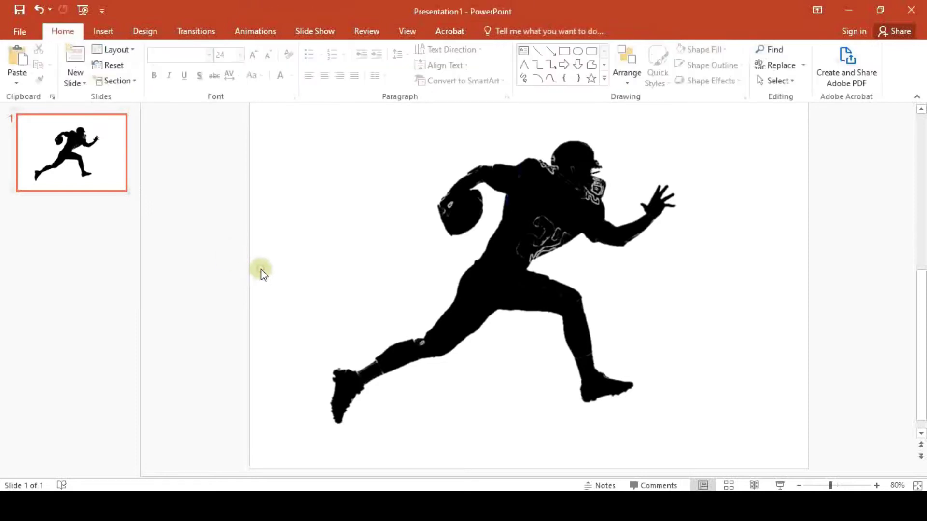
scroll(261, 273, "up", 1)
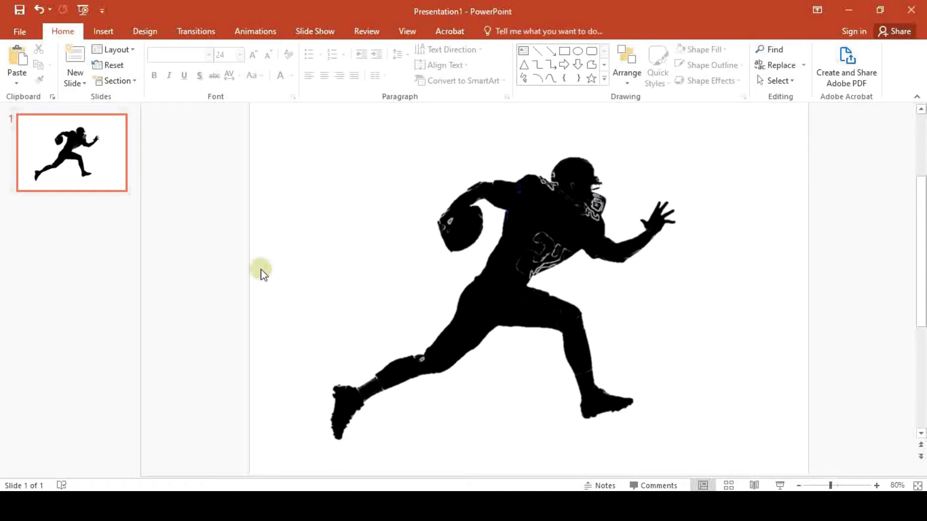
Export only the current slide to the Desktop as a JPEG named 'no mark2'
left_click(21, 31)
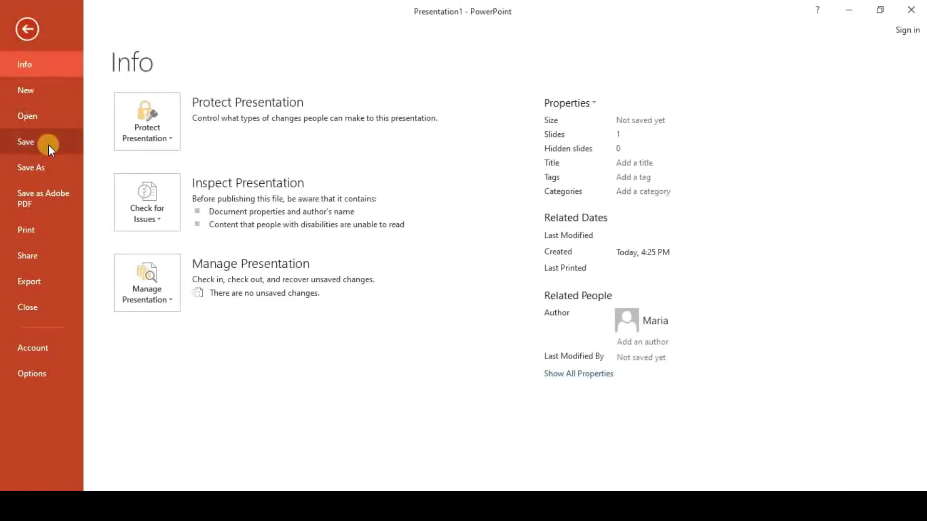
left_click(49, 169)
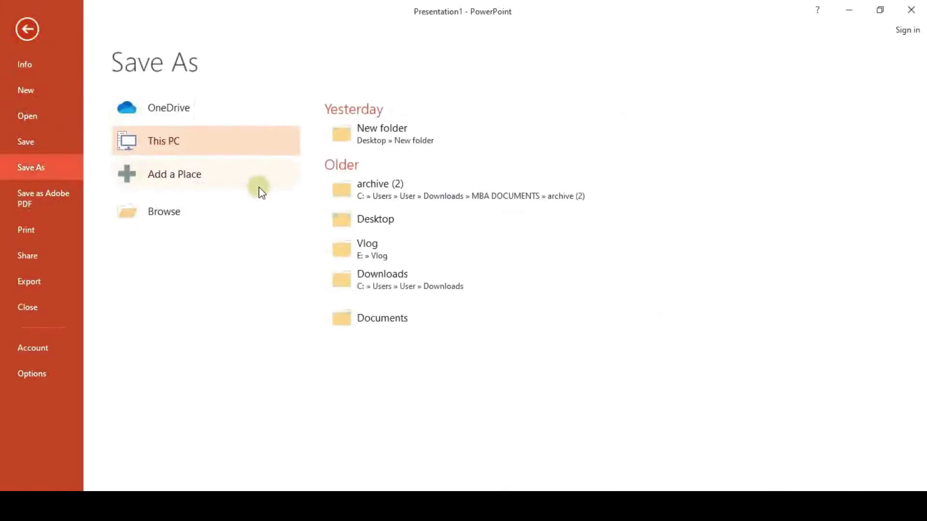
left_click(340, 219)
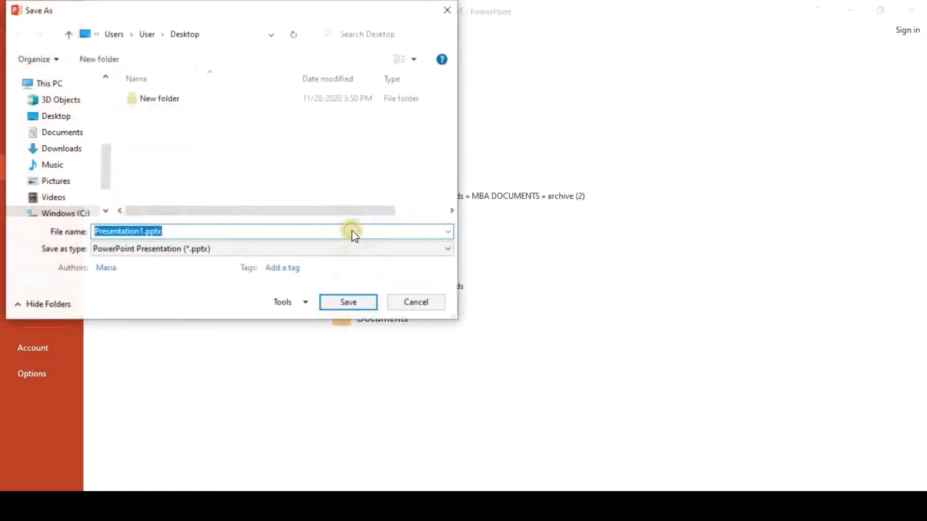
type("w")
key("BackSpace")
type("no mark2")
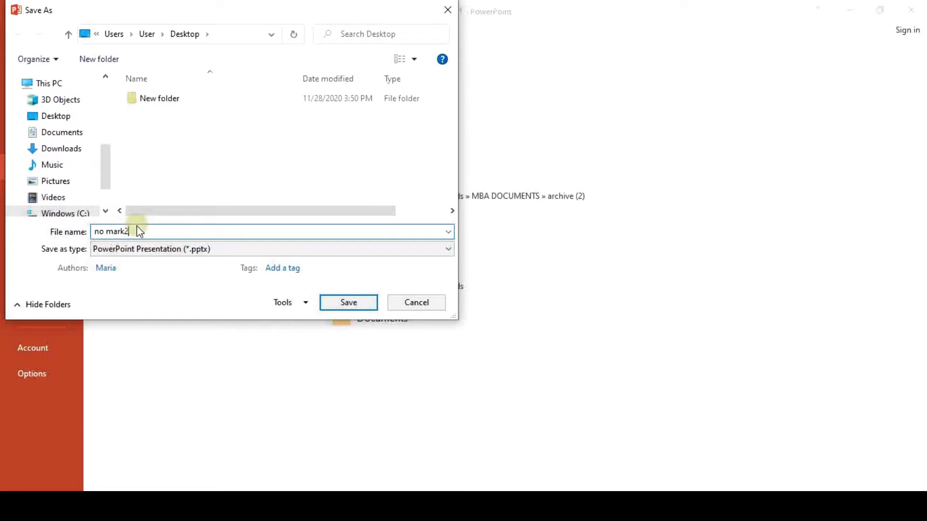
key("Tab")
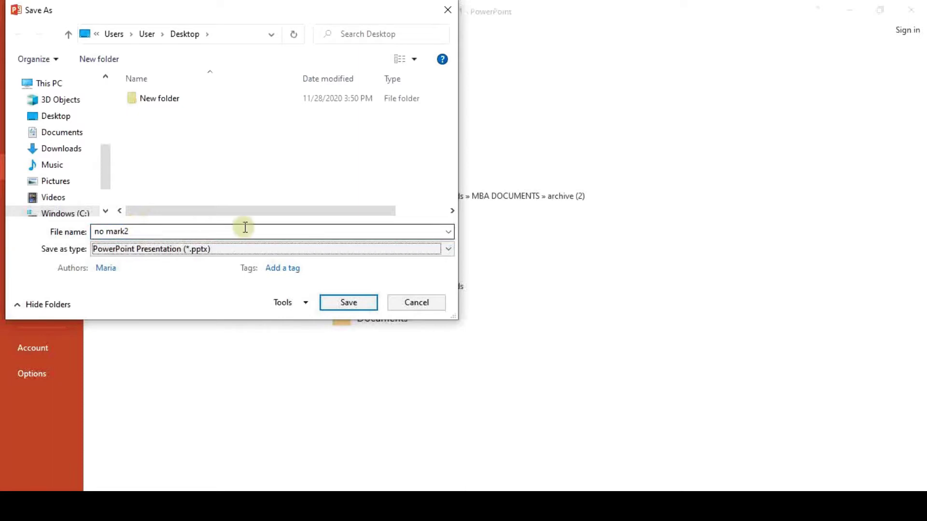
left_click(240, 249)
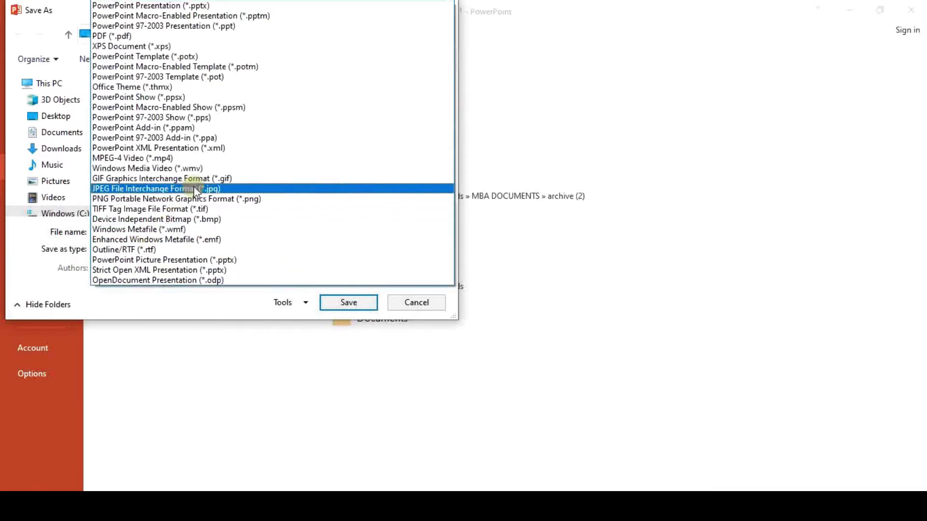
left_click(195, 188)
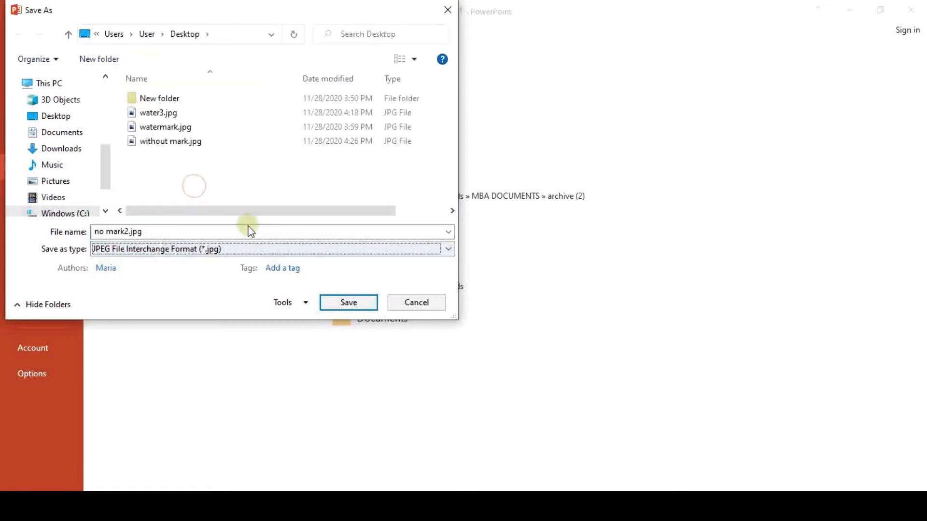
left_click(358, 308)
left_click(477, 286)
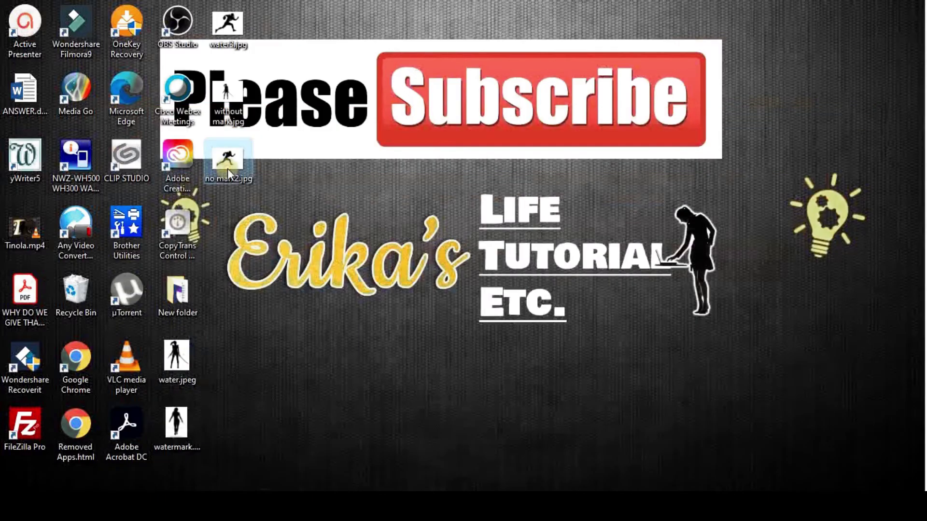
double_click(227, 169)
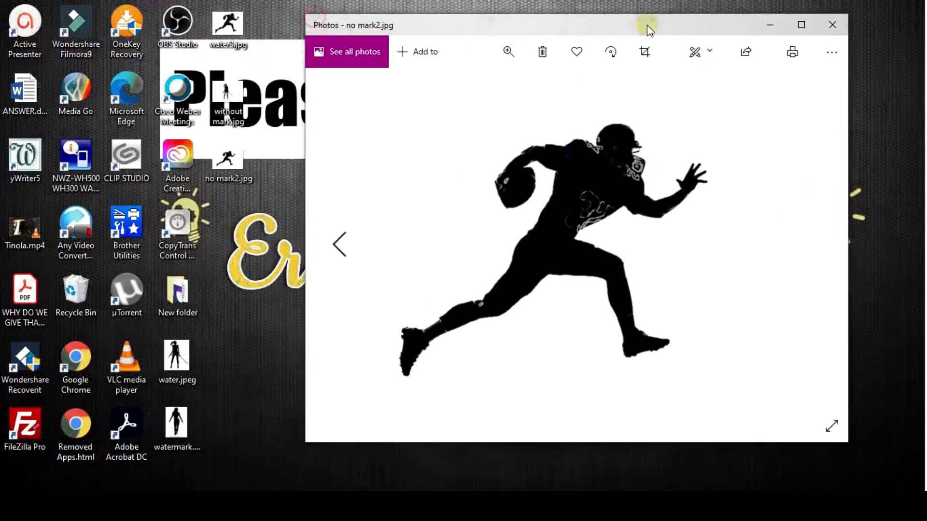
left_click_drag(314, 17, 703, 25)
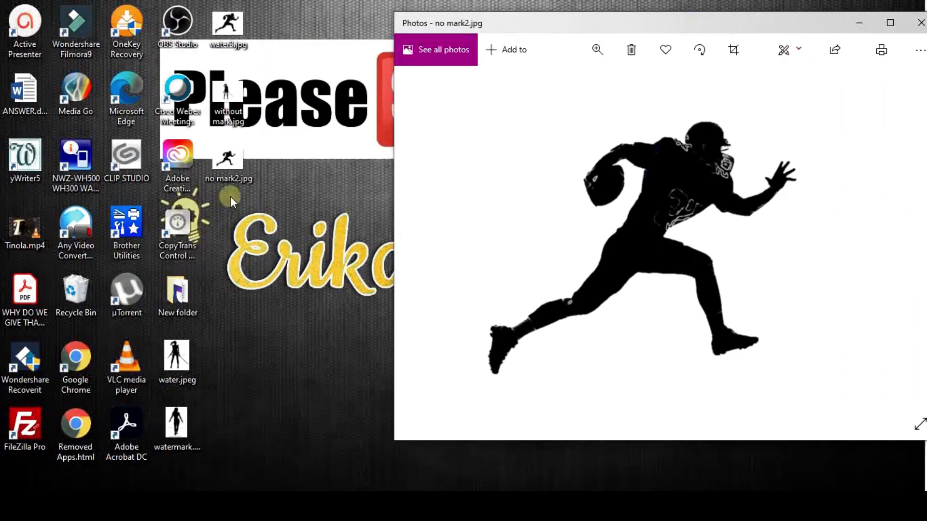
left_click(234, 21)
double_click(232, 16)
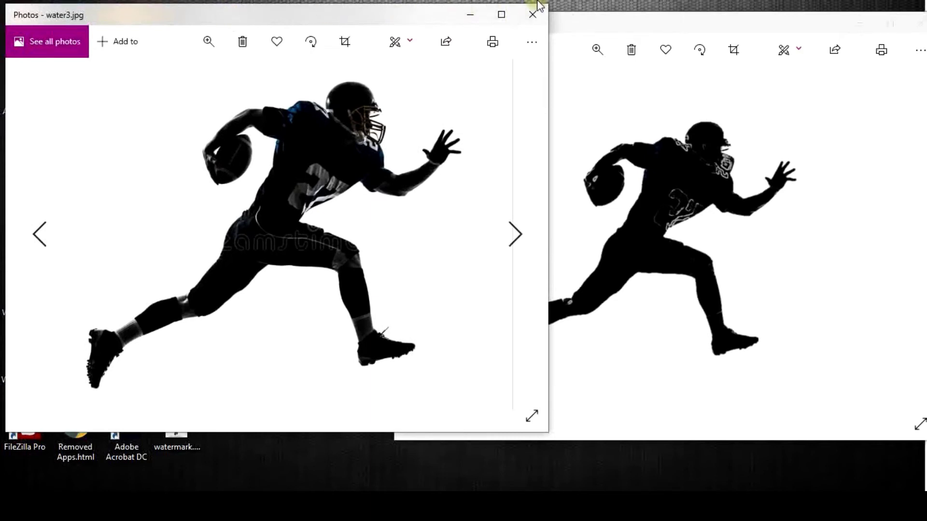
left_click_drag(549, 6, 445, 35)
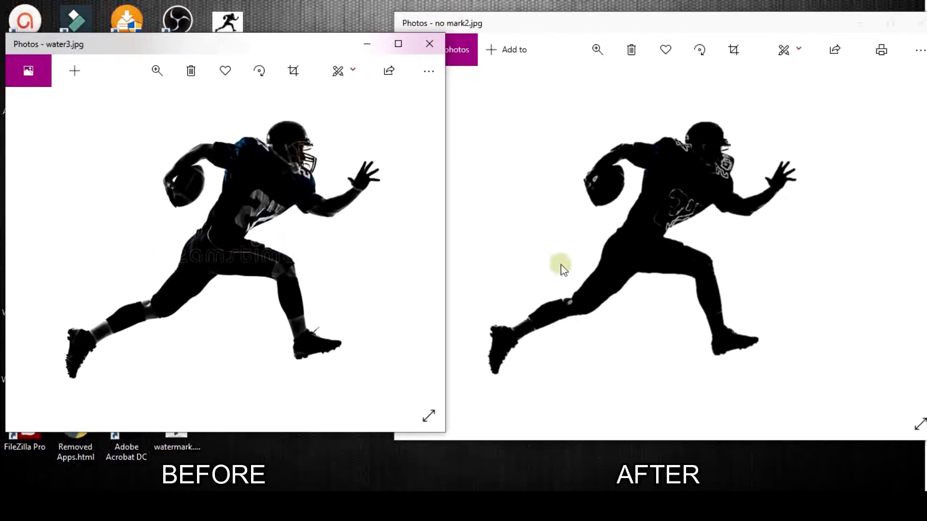
left_click(622, 260)
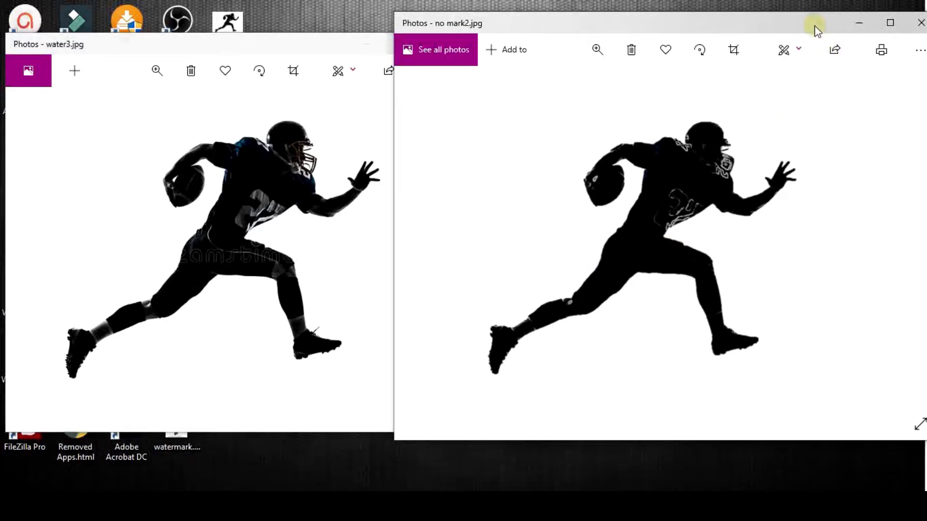
left_click_drag(814, 30, 743, 40)
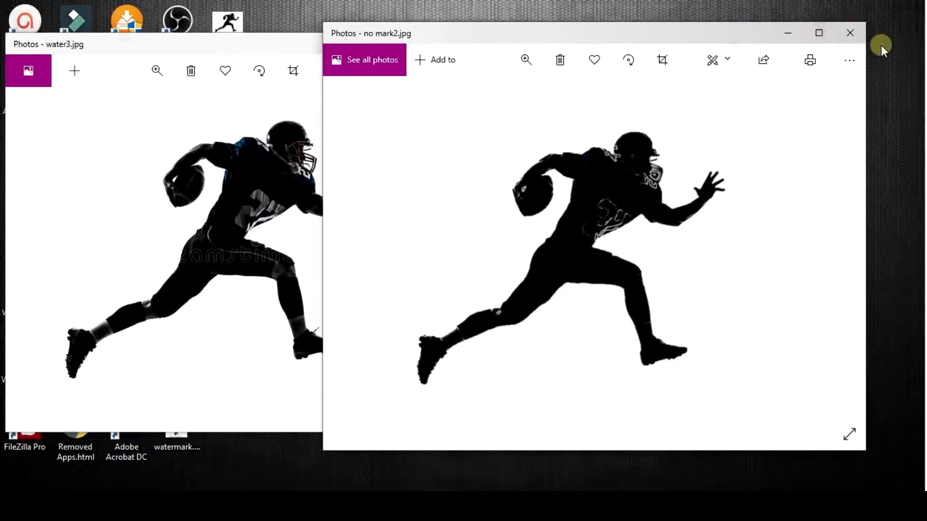
left_click(849, 38)
left_click(425, 44)
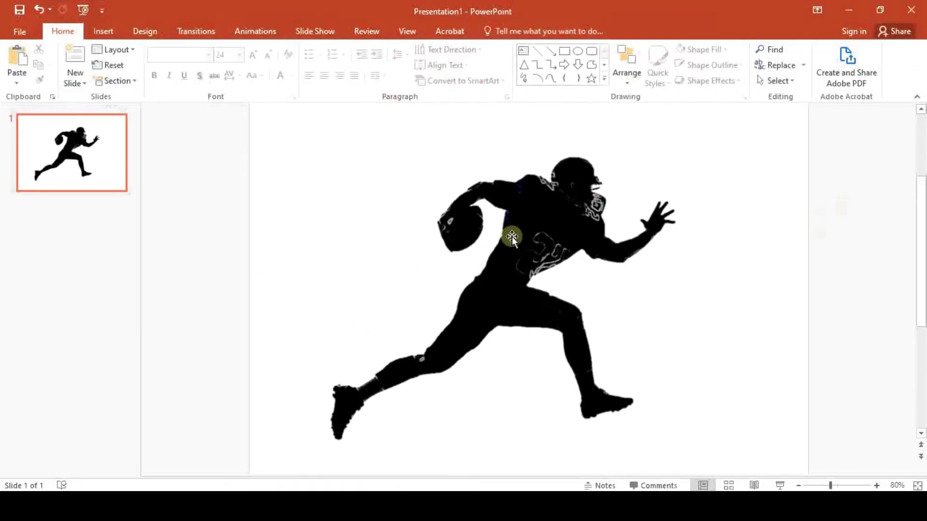
Replace the football player picture with watermark.jpg inserted from the computer
left_click(512, 236)
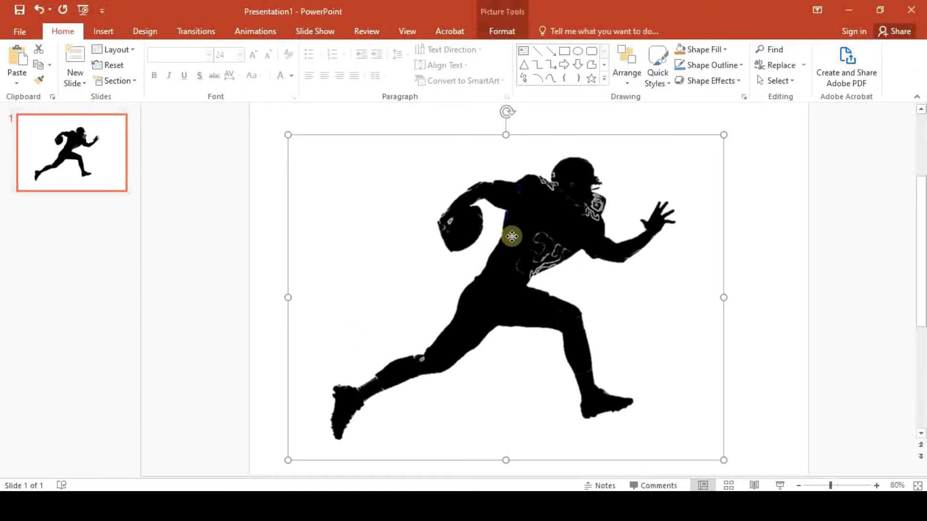
key("Delete")
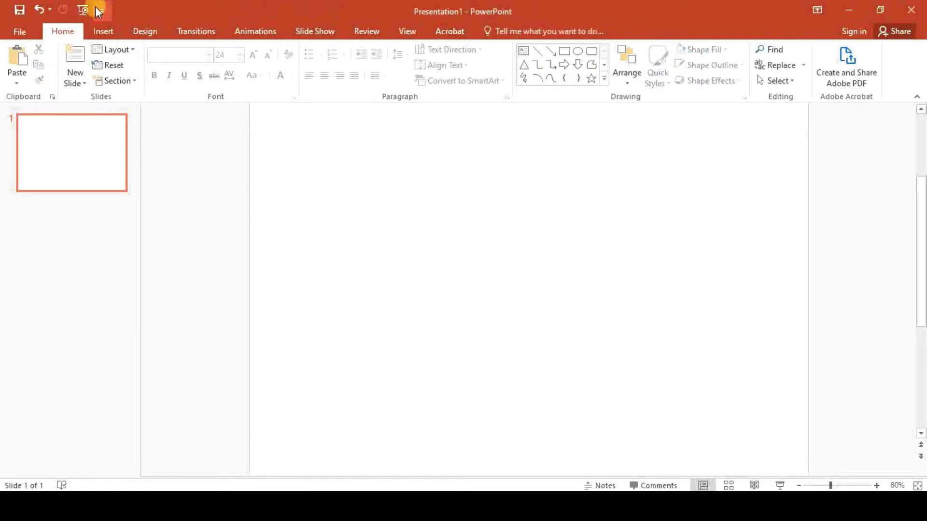
left_click(101, 33)
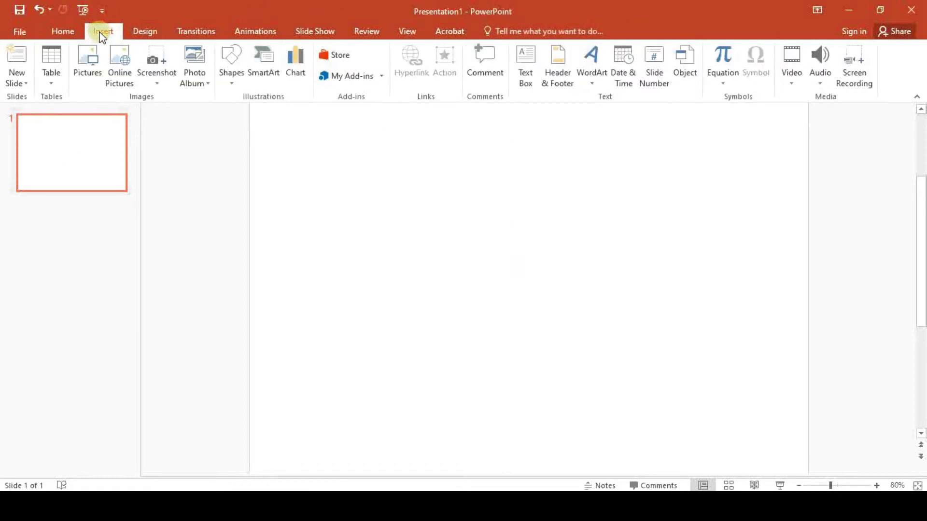
left_click(108, 39)
left_click(97, 59)
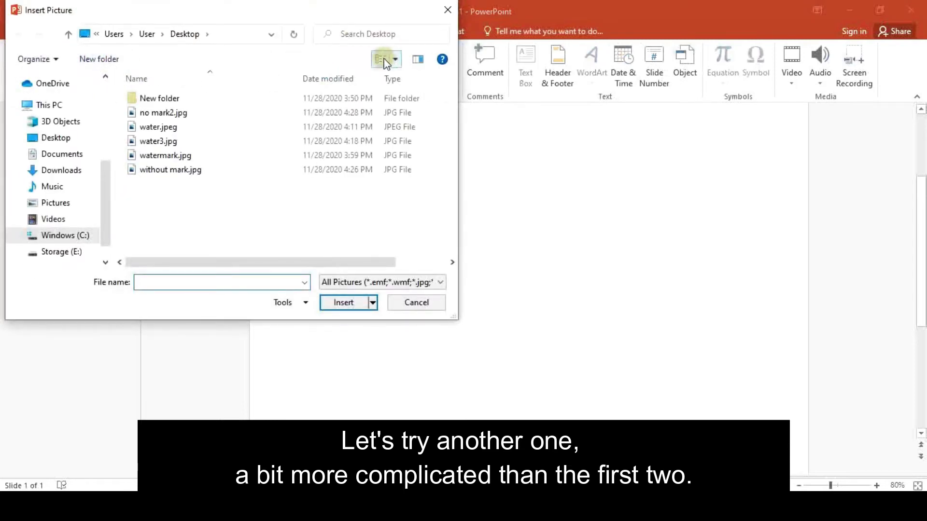
left_click(381, 62)
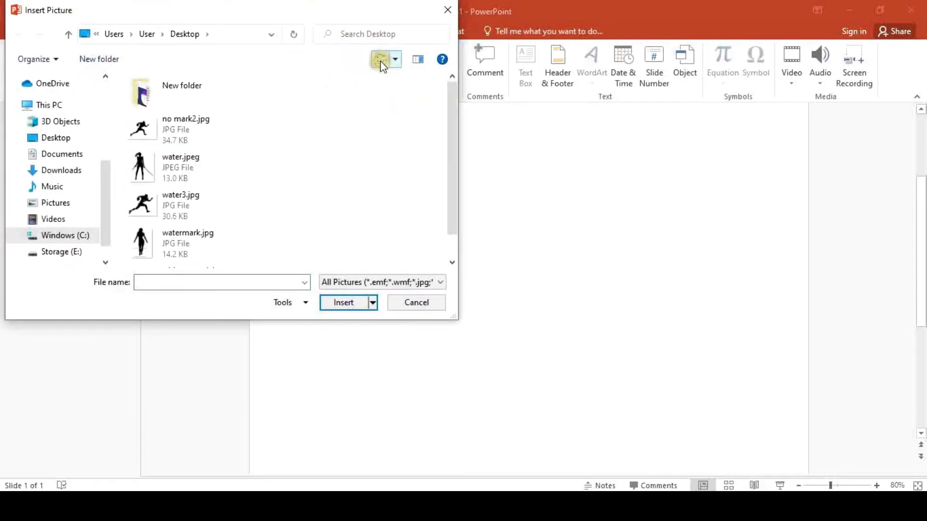
left_click(172, 246)
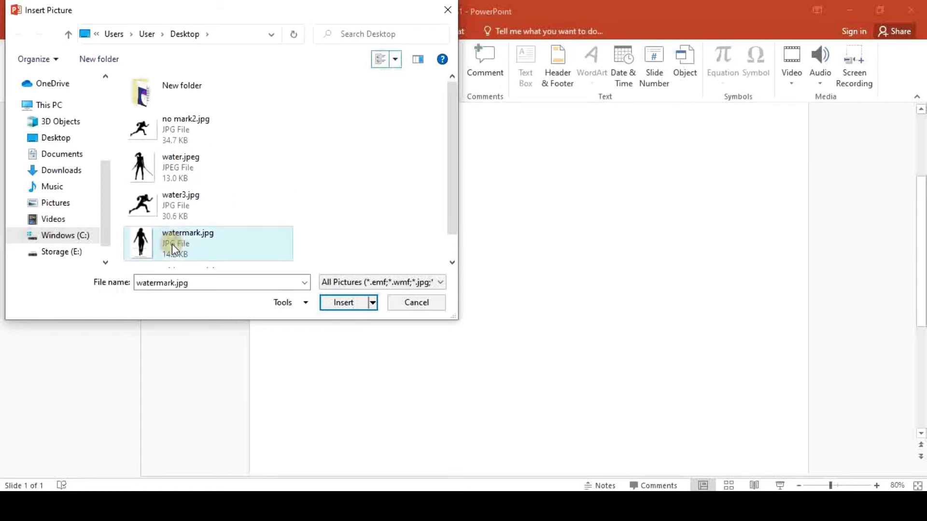
double_click(172, 244)
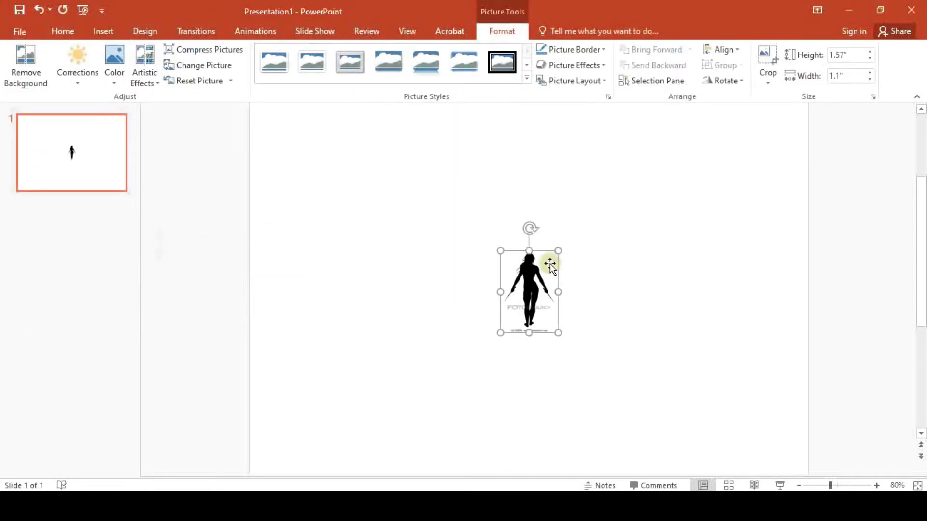
Enlarge the silhouette picture to about 7.6" × 5.35" and centre it on the slide
left_click_drag(538, 293, 374, 417)
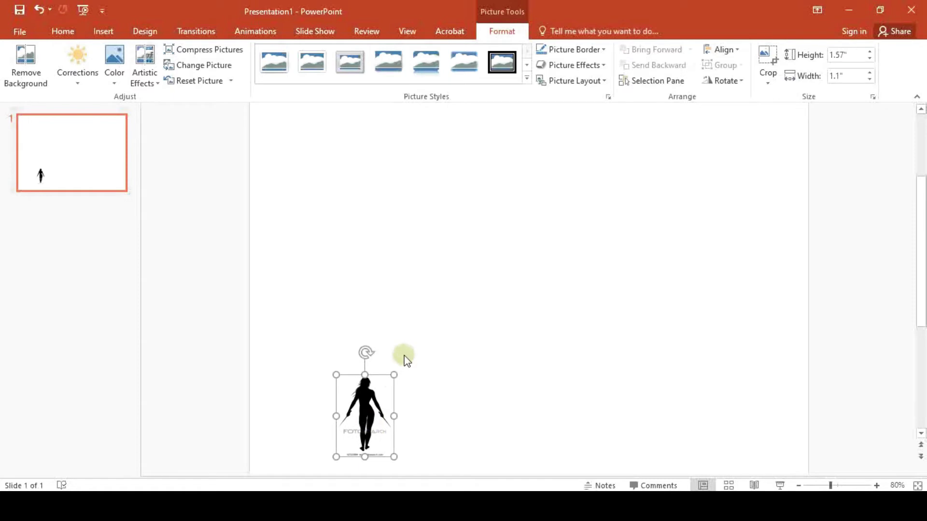
left_click_drag(391, 376, 629, 185)
mouse_move(542, 200)
left_mouse_down()
mouse_move(552, 244)
mouse_move(539, 240)
left_mouse_up()
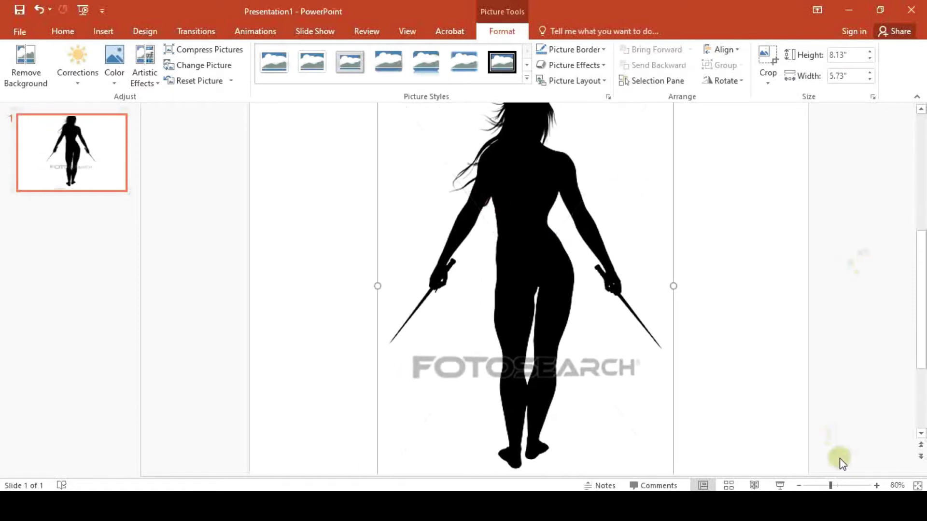
left_click(799, 485)
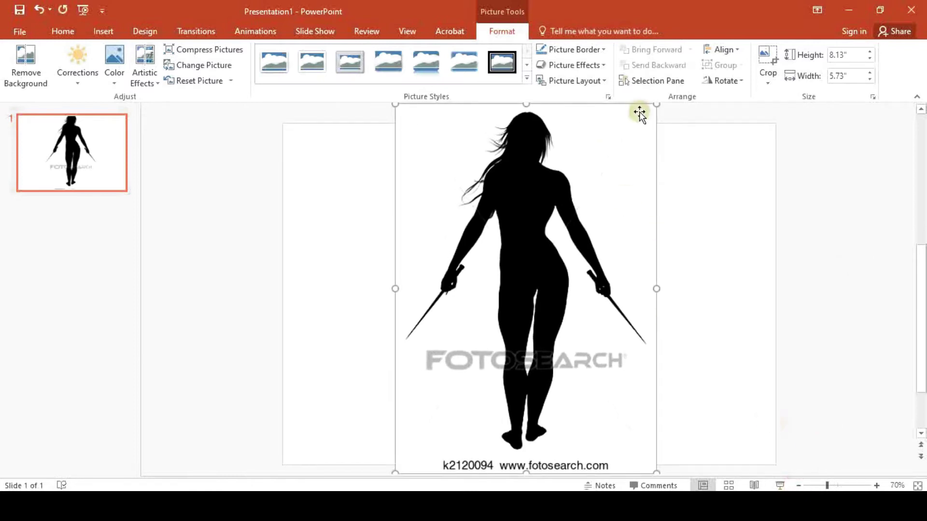
mouse_move(657, 104)
left_mouse_down()
mouse_move(625, 155)
mouse_move(639, 135)
left_mouse_up()
scroll(737, 215, "down", 1)
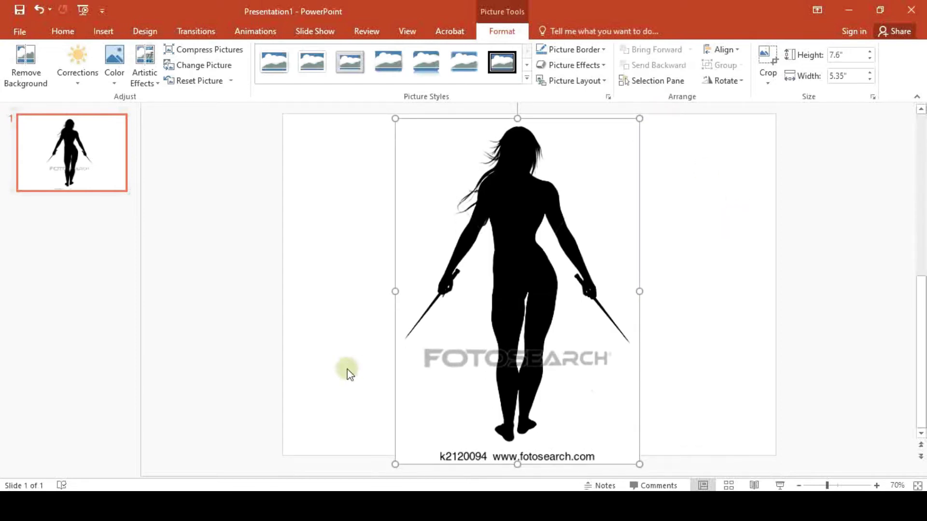
Remove the silhouette's background with the keep area stretched to the picture's corners
left_click(38, 79)
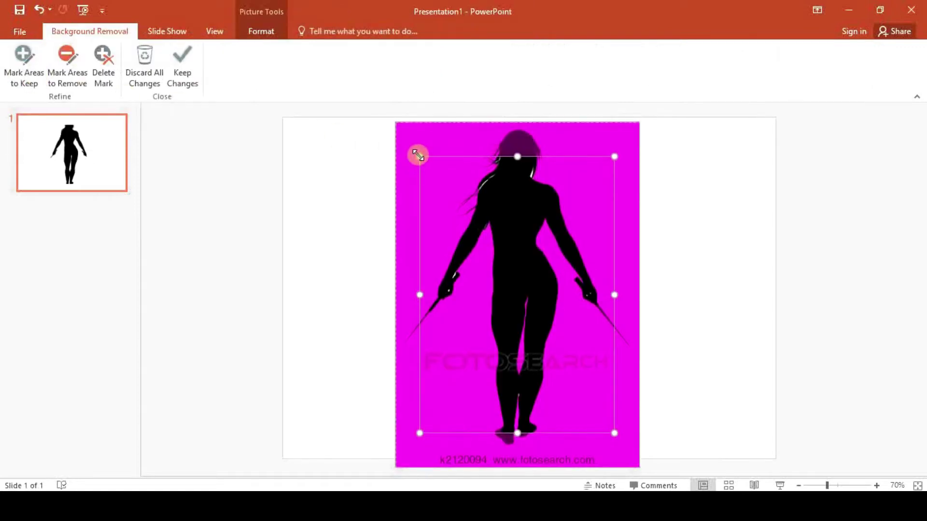
left_click_drag(418, 155, 395, 122)
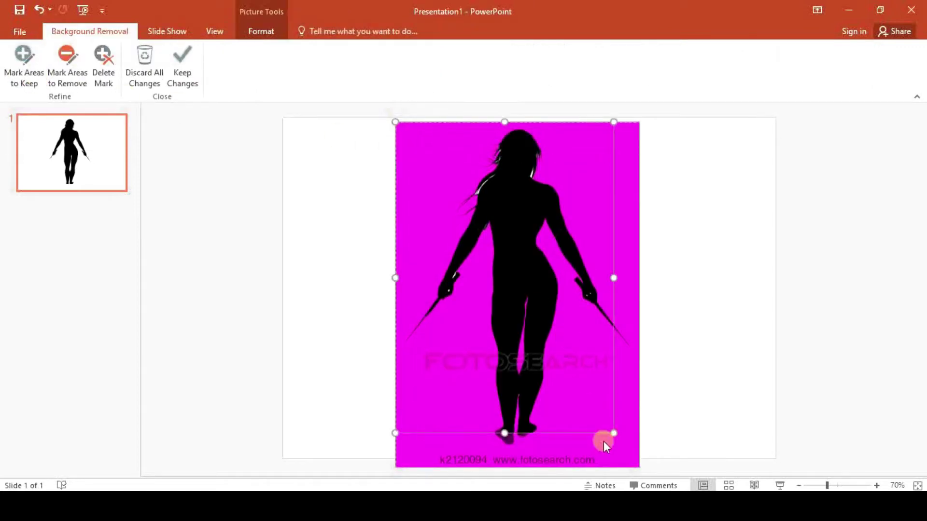
left_click_drag(611, 434, 640, 456)
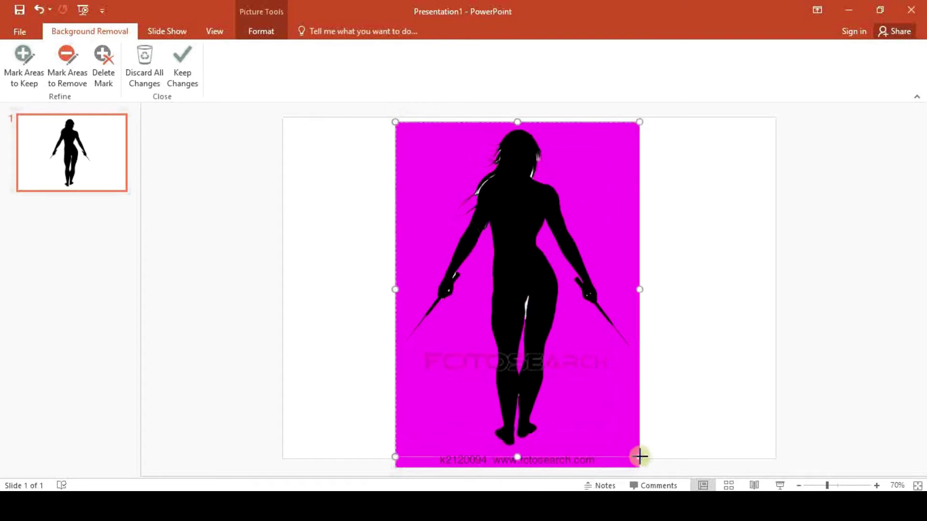
left_click(181, 77)
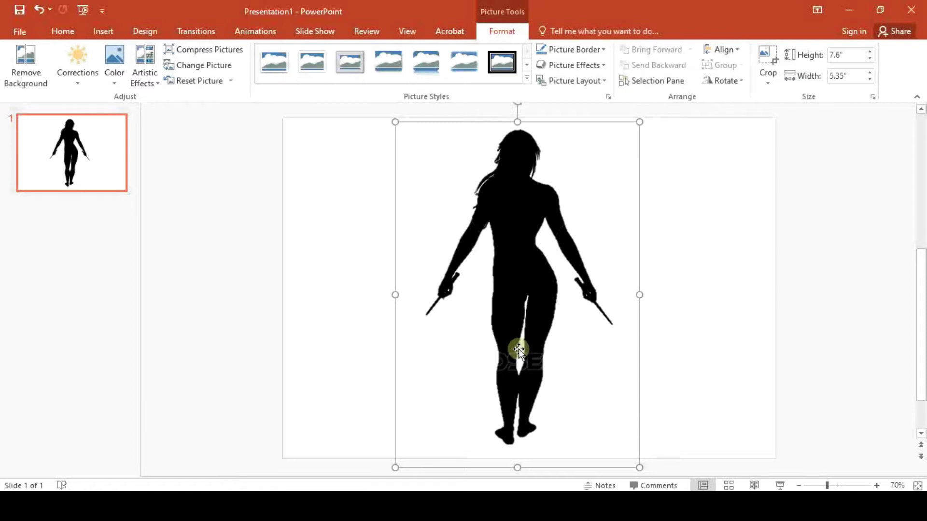
Redo the background removal, marking both sword blades as areas to keep
key("ctrl+z")
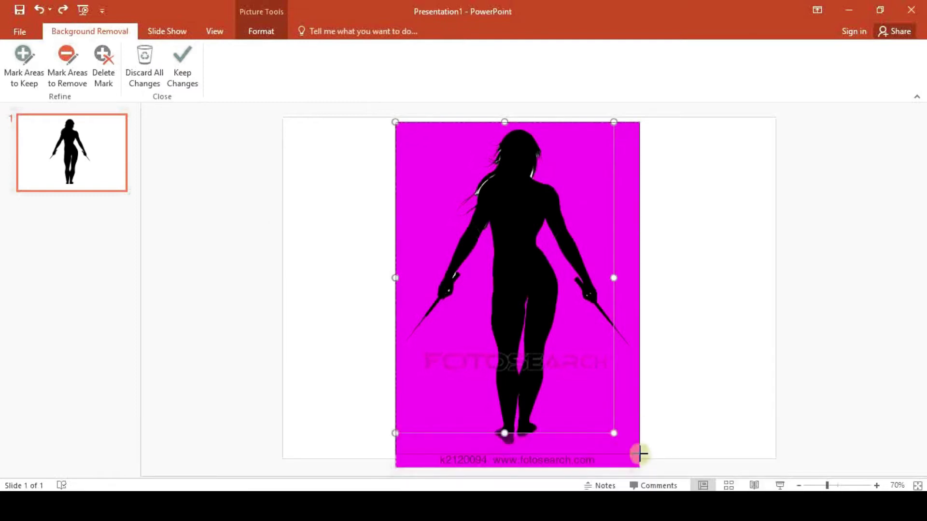
left_click_drag(637, 450, 638, 450)
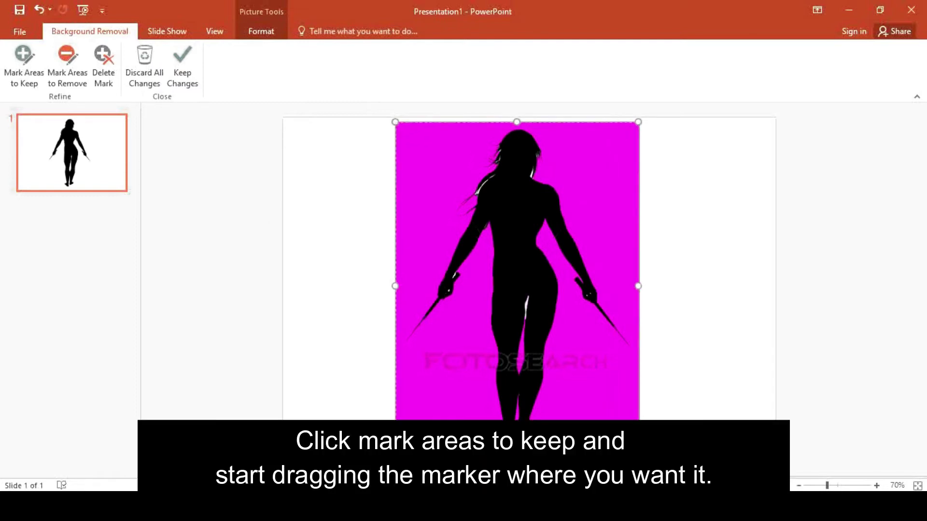
left_click(28, 75)
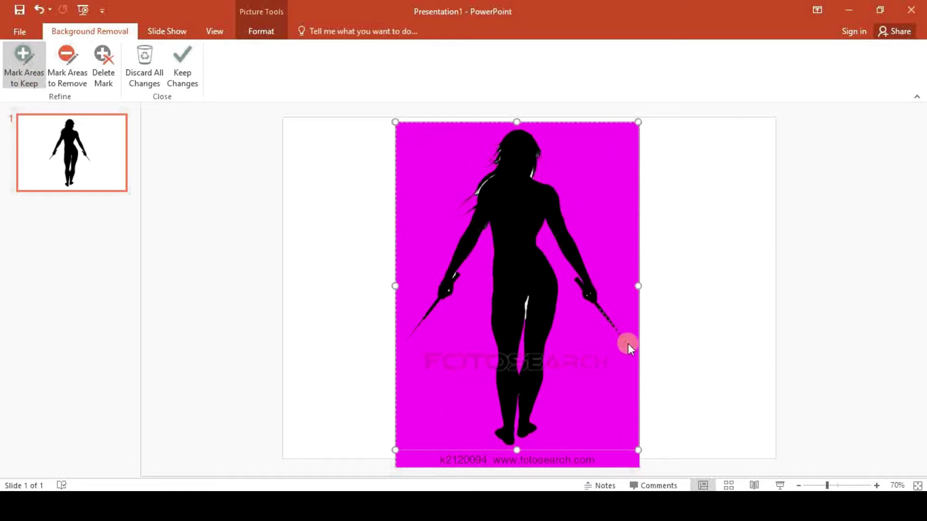
left_click_drag(627, 343, 627, 344)
left_click_drag(438, 300, 438, 300)
left_click(183, 68)
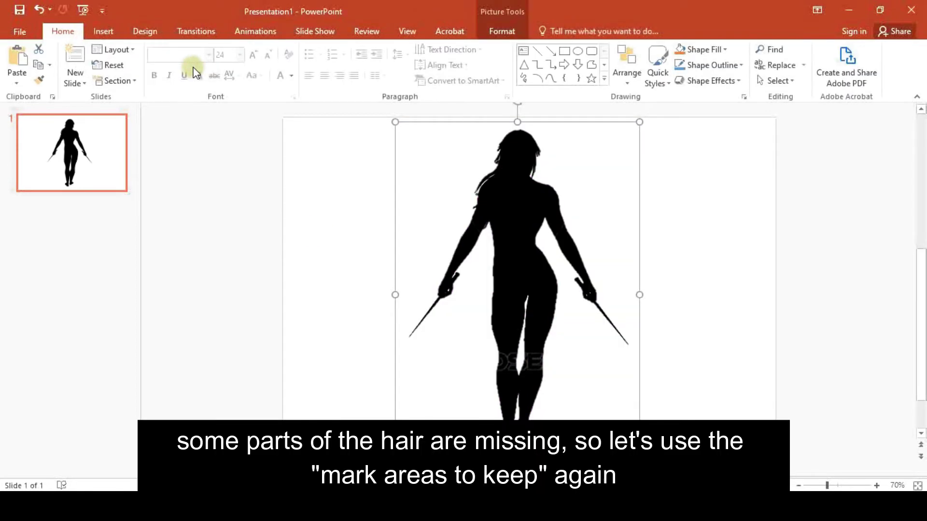
Reopen background removal and mark the left sword blade to keep, undoing a stray hair mark
left_click(28, 47)
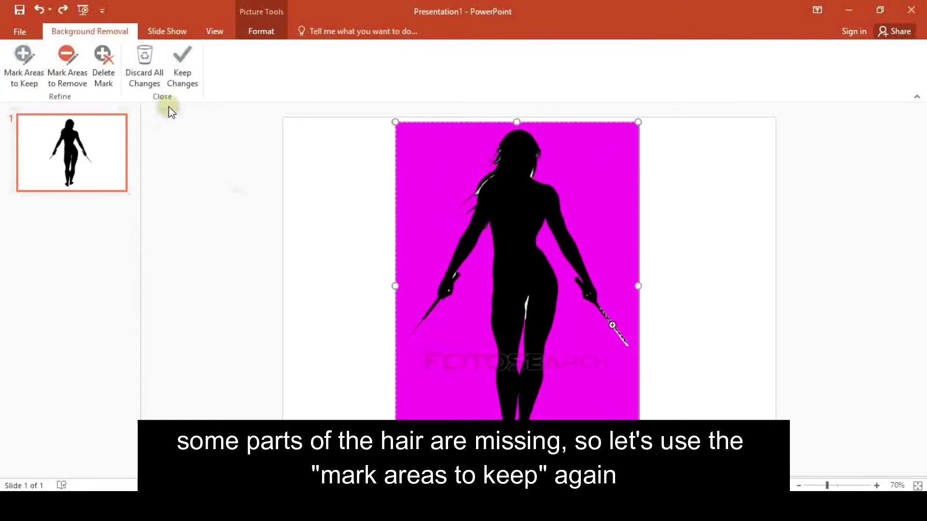
left_click(21, 73)
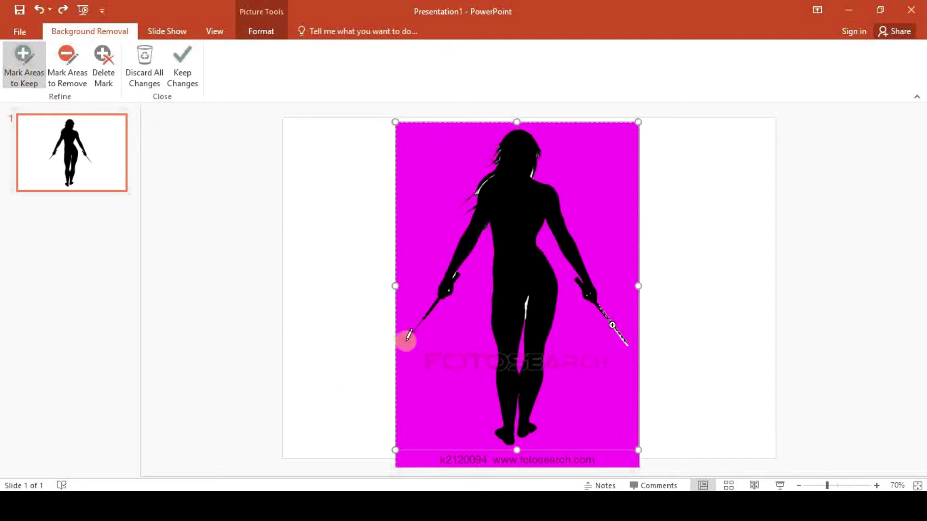
left_click_drag(407, 336, 439, 299)
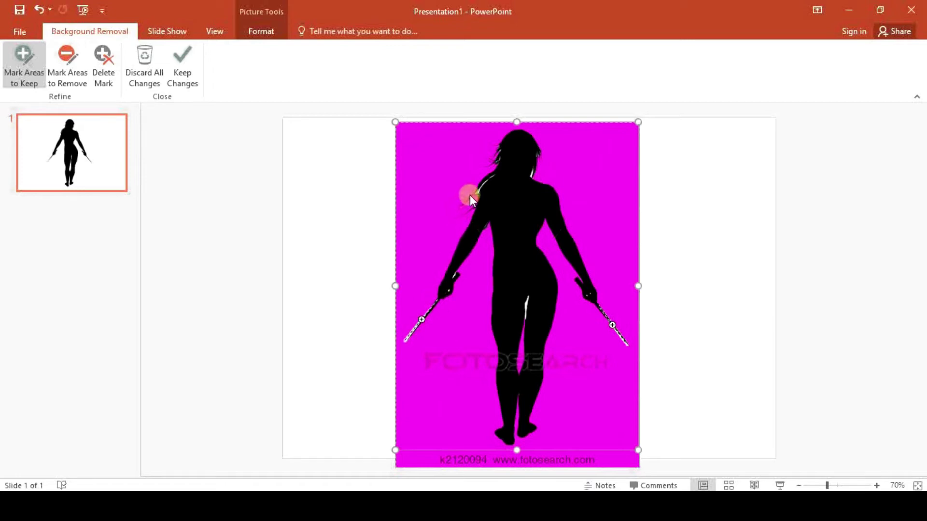
left_click_drag(473, 196, 458, 210)
key("ctrl+z")
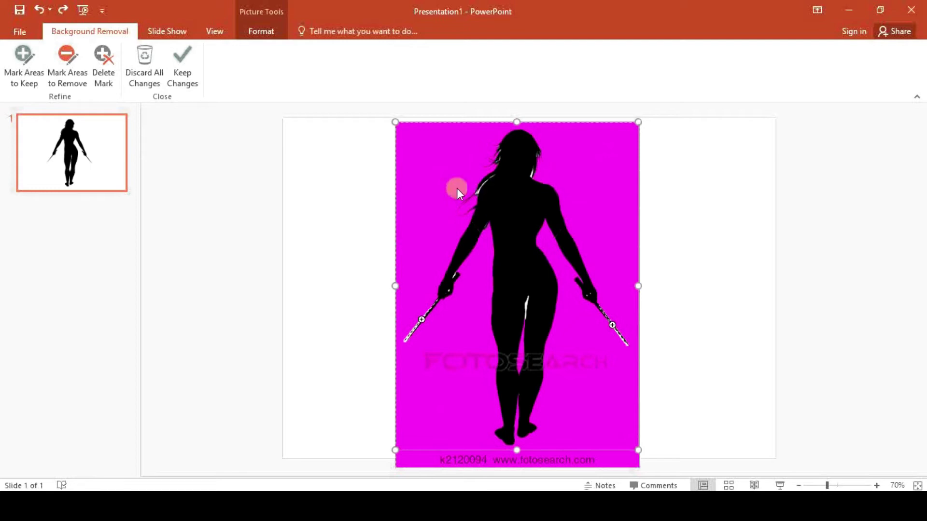
Mark the loose hair strands by the shoulder and head to keep, then apply the changes
left_click(22, 64)
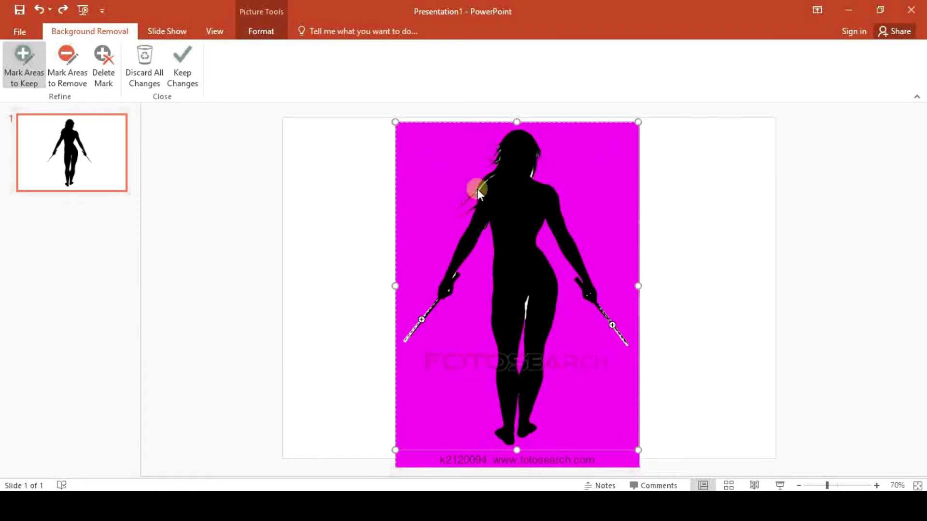
left_click_drag(477, 189, 463, 207)
left_click_drag(477, 207, 467, 213)
left_click_drag(497, 151, 484, 163)
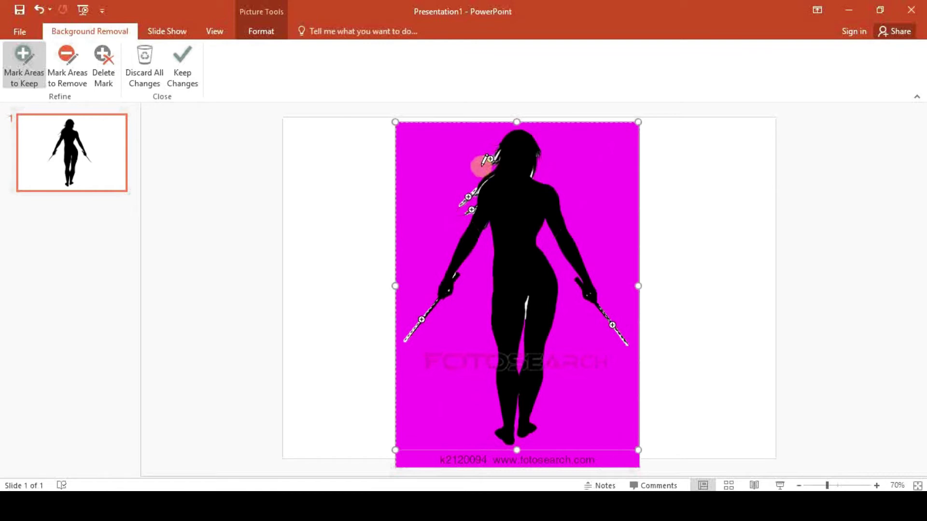
mouse_move(496, 162)
left_mouse_down()
mouse_move(482, 166)
mouse_move(493, 143)
left_mouse_up()
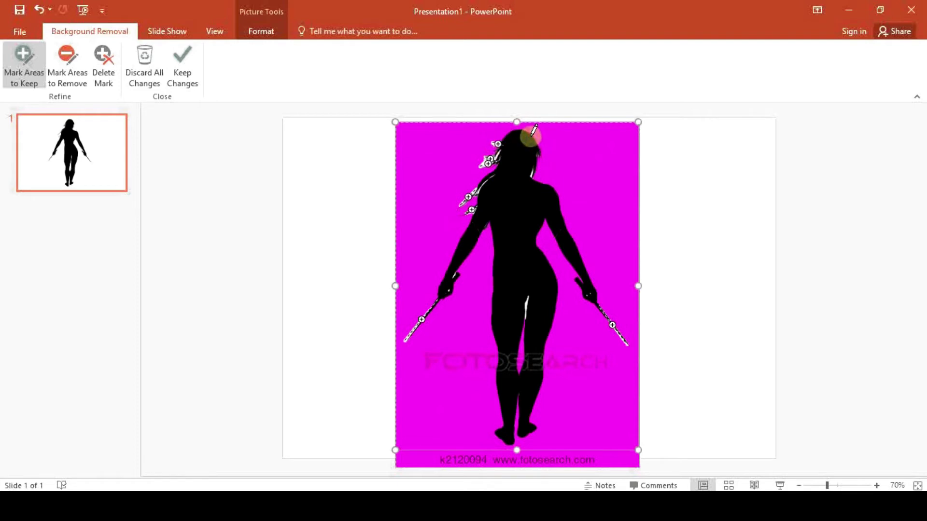
mouse_move(543, 162)
left_mouse_down()
mouse_move(535, 138)
mouse_move(538, 161)
left_mouse_up()
left_click(172, 70)
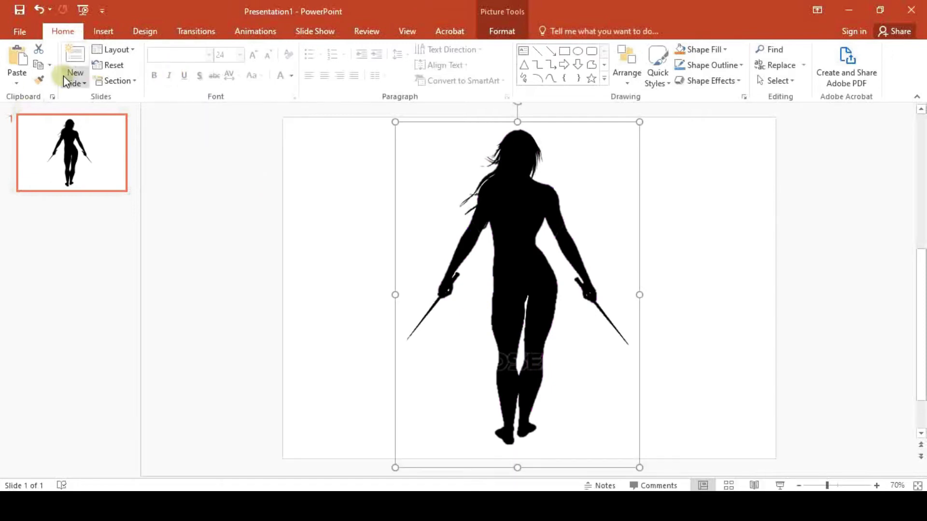
double_click(435, 241)
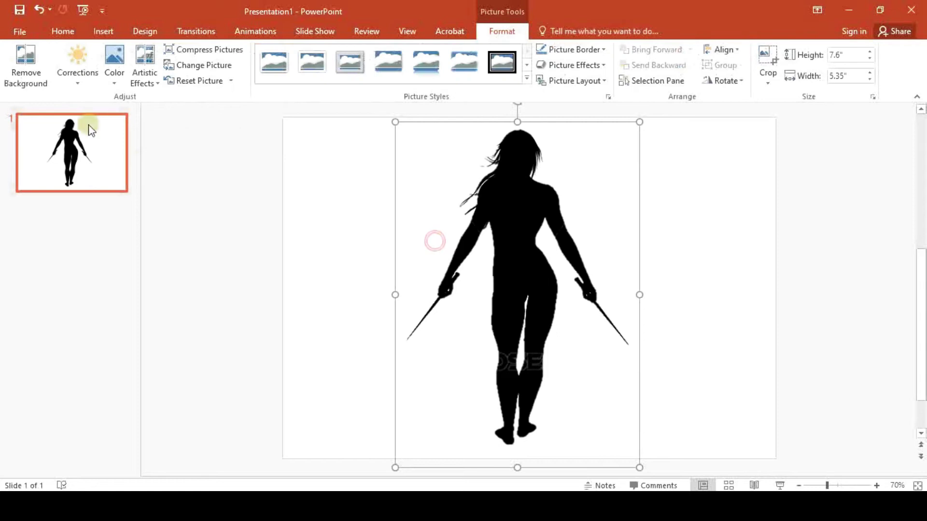
Open the picture Corrections options for the silhouette
left_click(78, 82)
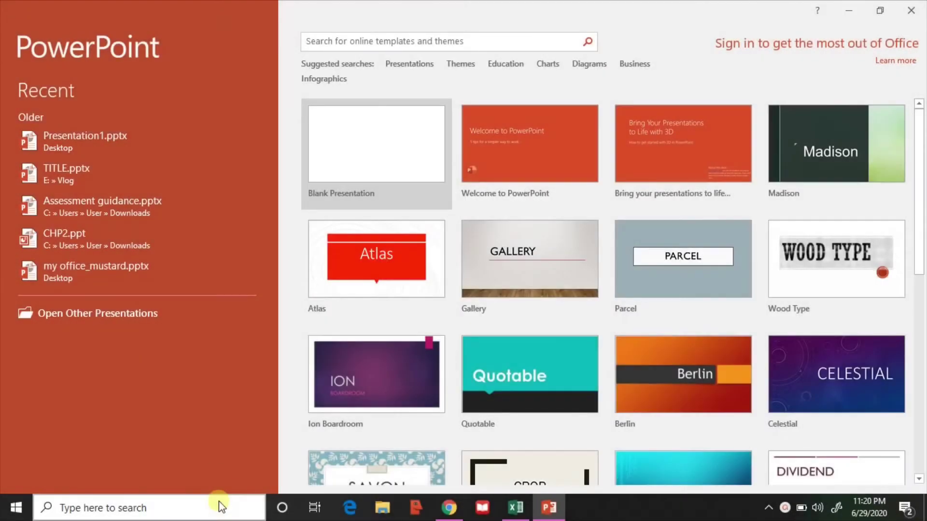
Start a Blank Presentation and delete its title and subtitle placeholders
left_click(416, 152)
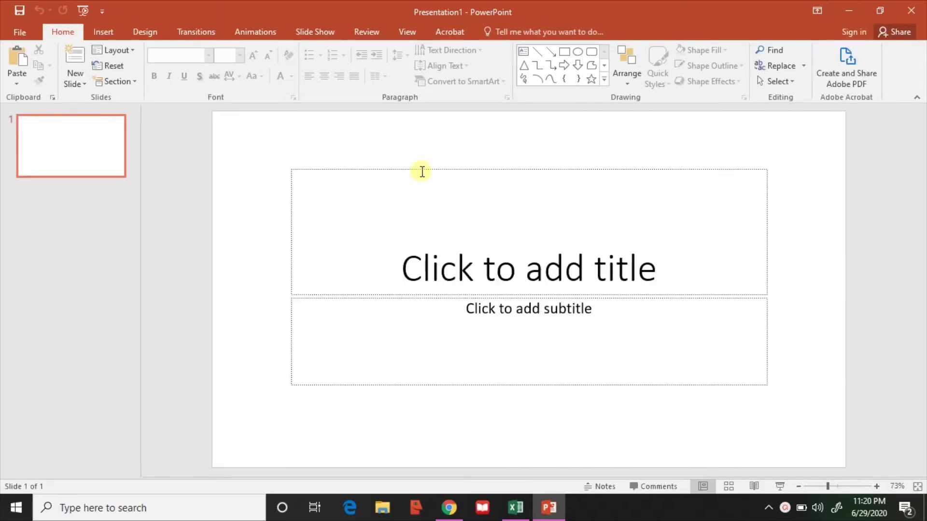
left_click(368, 170)
key("Delete")
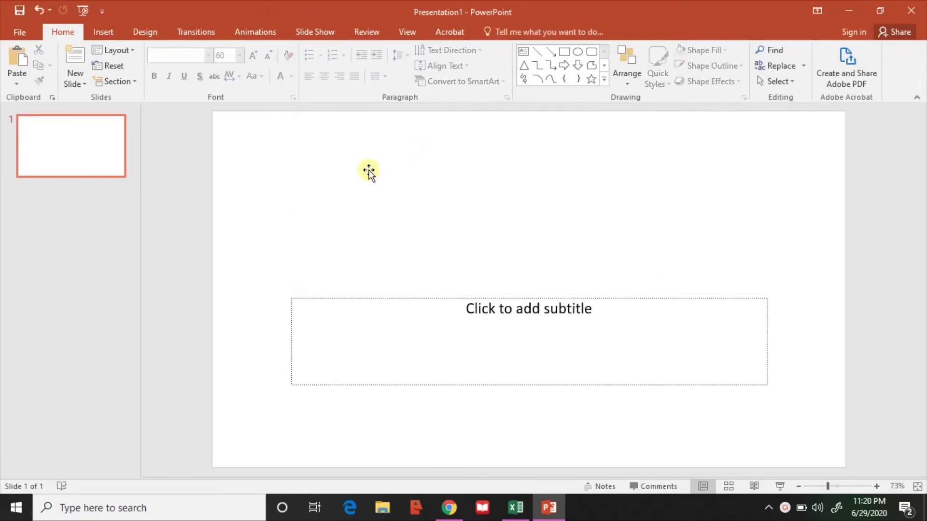
left_click(404, 295)
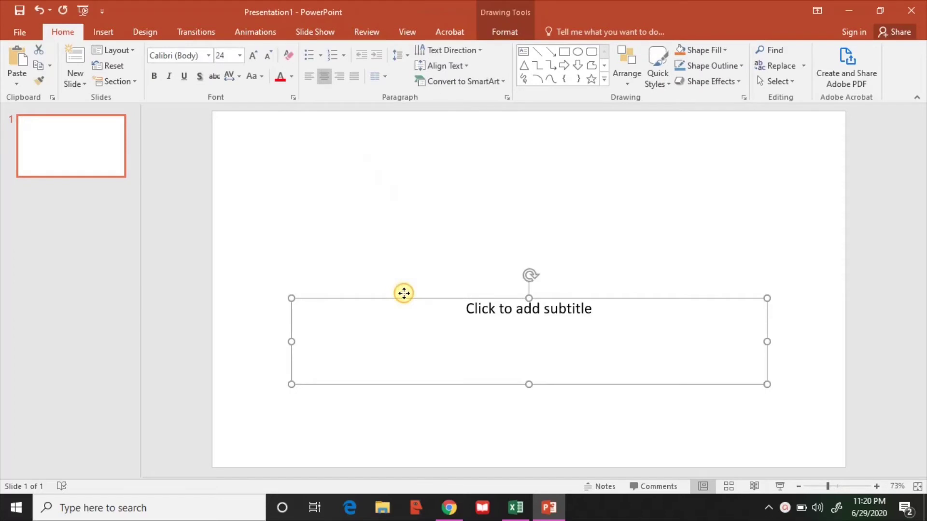
right_click(405, 294)
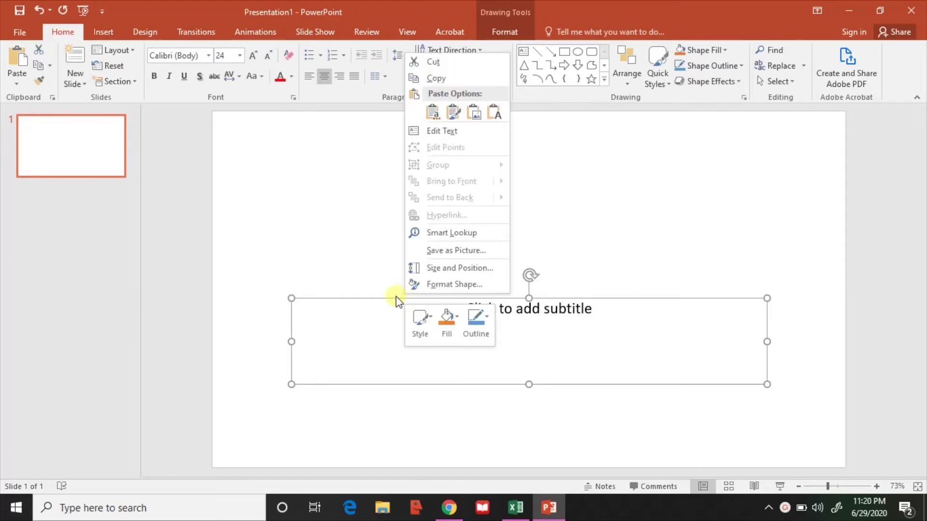
key("Escape")
key("Delete")
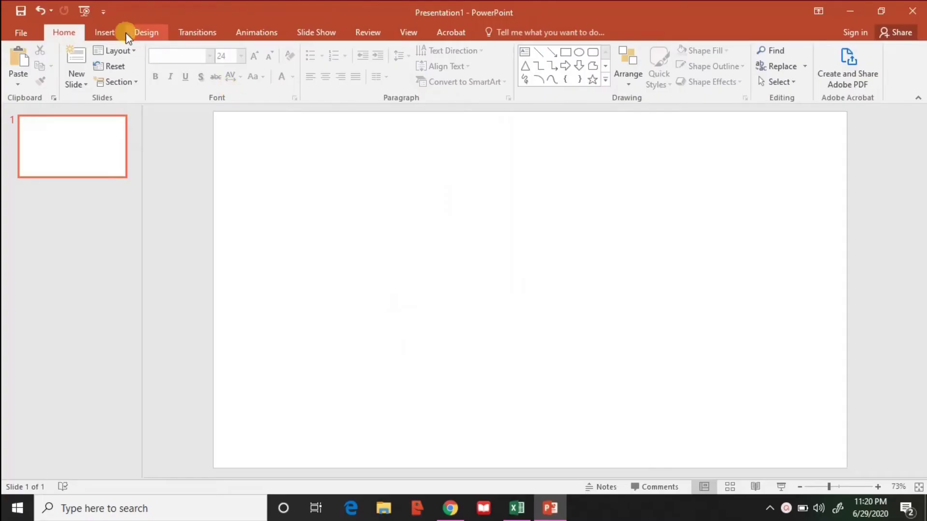
Bring up Design > Slide Size > Custom Slide Size and check YouTube thumbnail dimensions in the browser
left_click(144, 39)
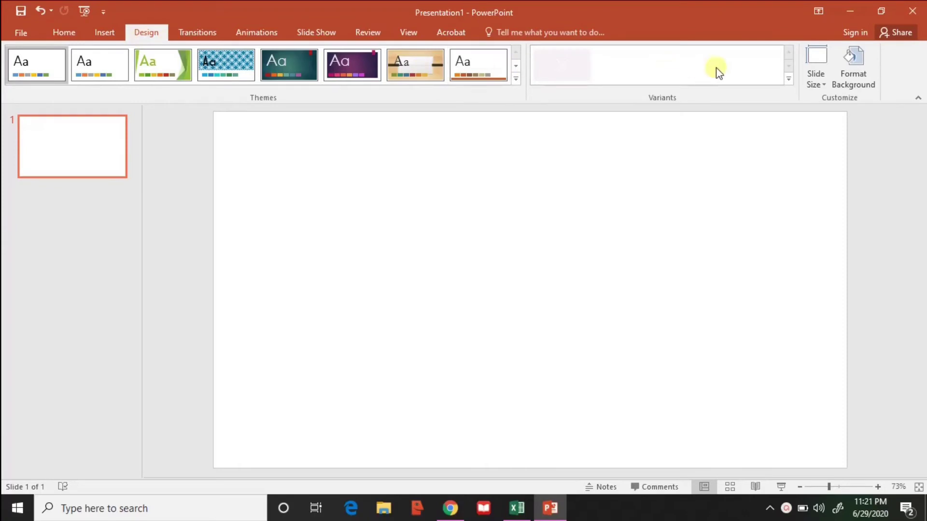
left_click(817, 85)
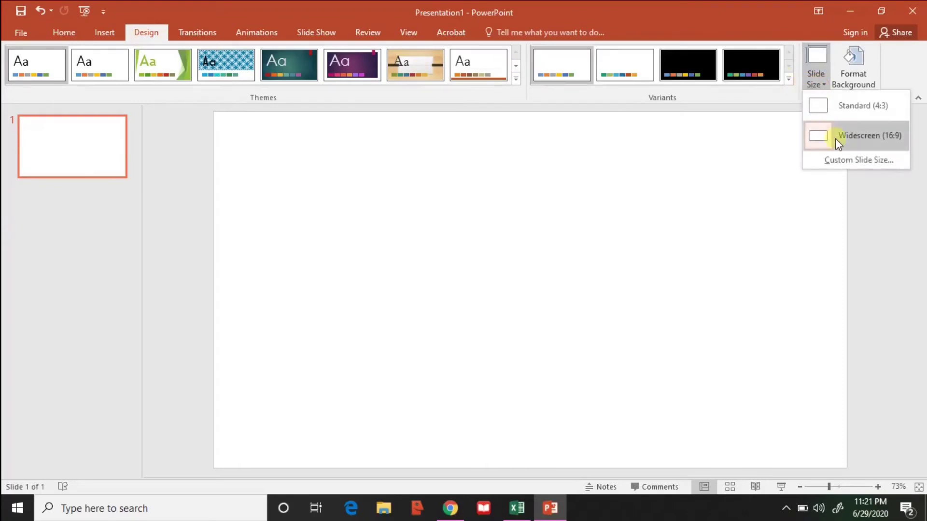
left_click(846, 162)
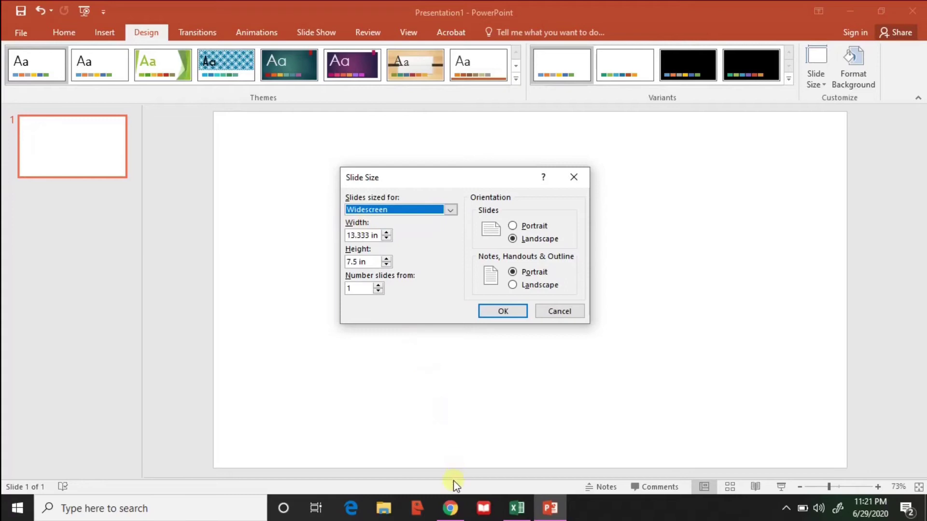
left_click(450, 507)
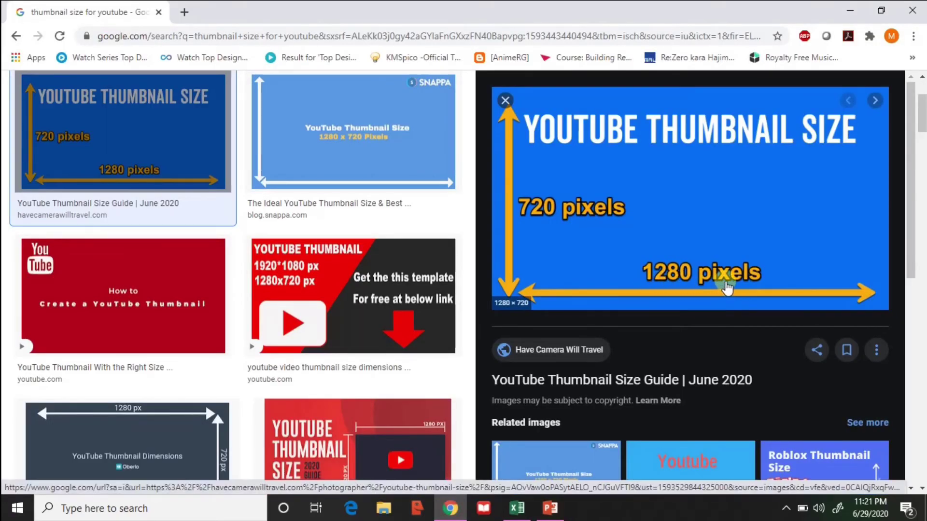
left_click(553, 509)
Set the custom slide size to 1280 px wide by 720 px high
left_click(379, 235)
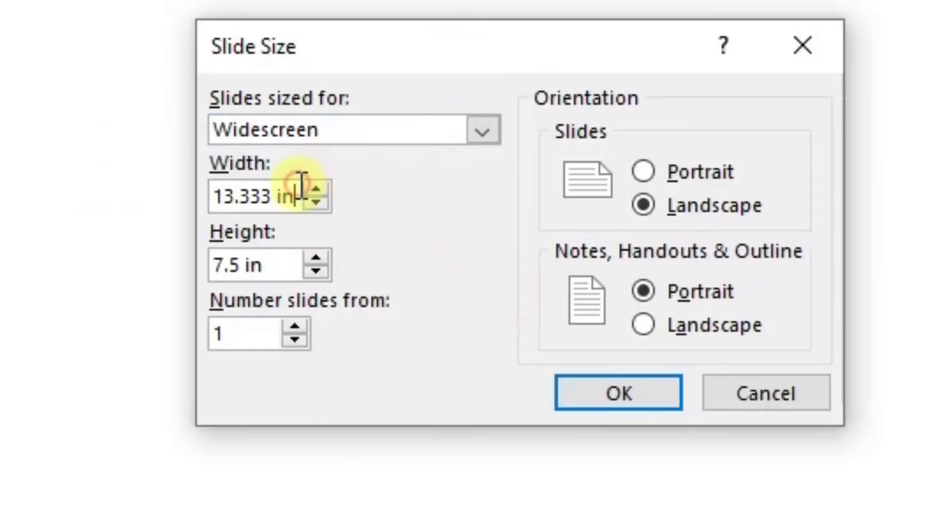
left_click_drag(301, 186, 148, 198)
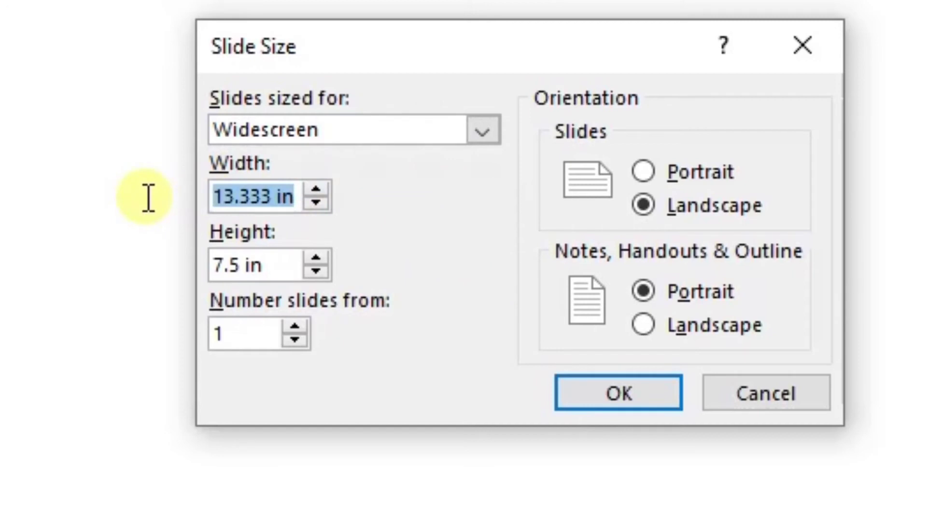
type("1280 ")
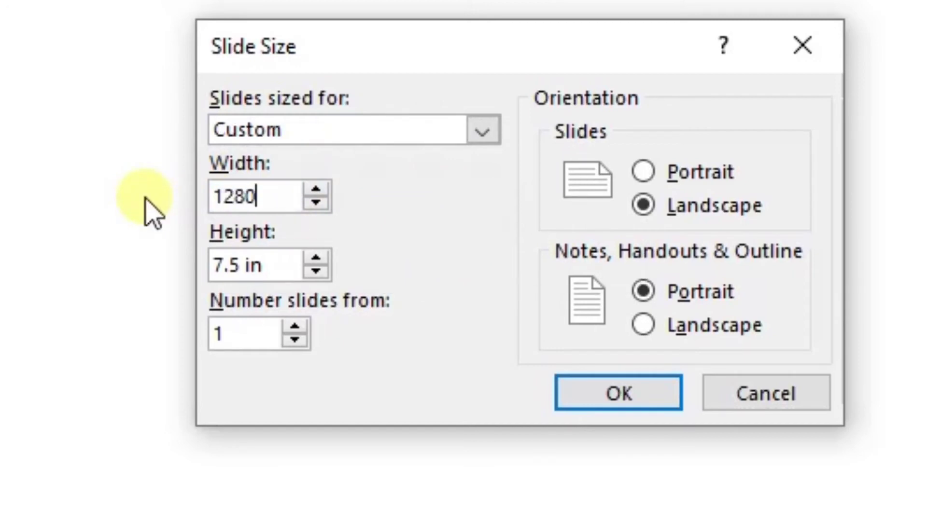
type("px")
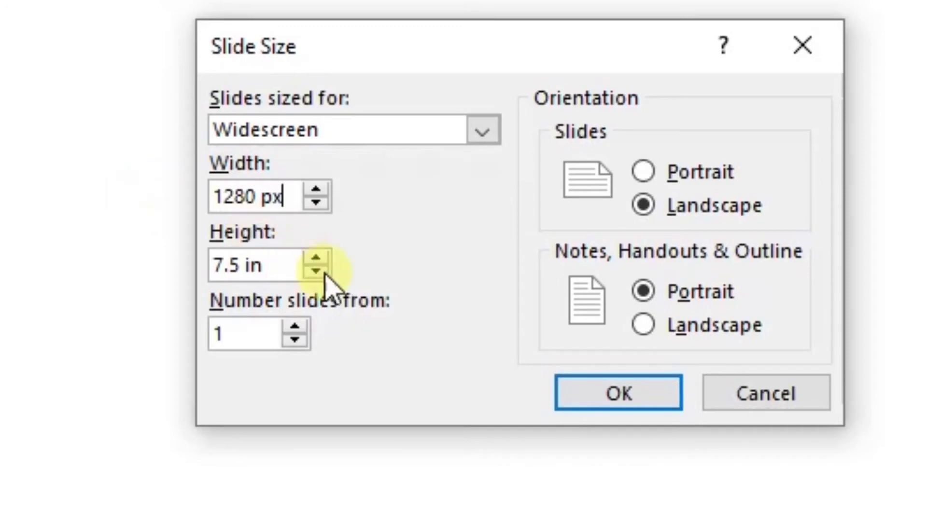
left_click(283, 265)
left_click_drag(283, 265, 189, 263)
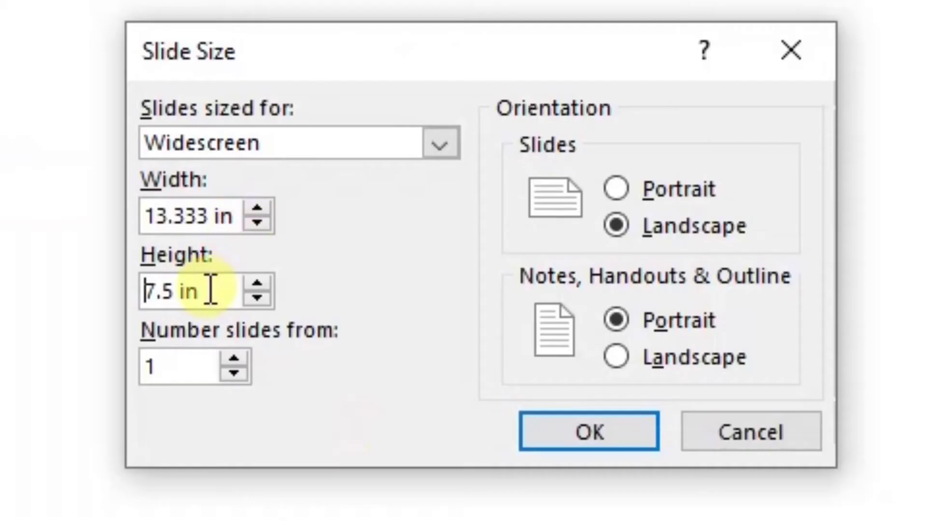
left_click_drag(209, 291, 108, 296)
type("720 p")
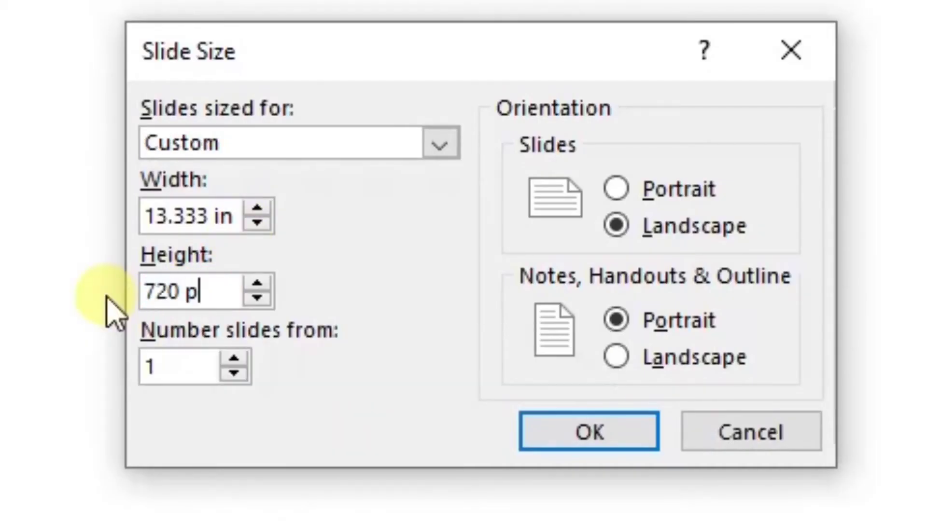
type("x")
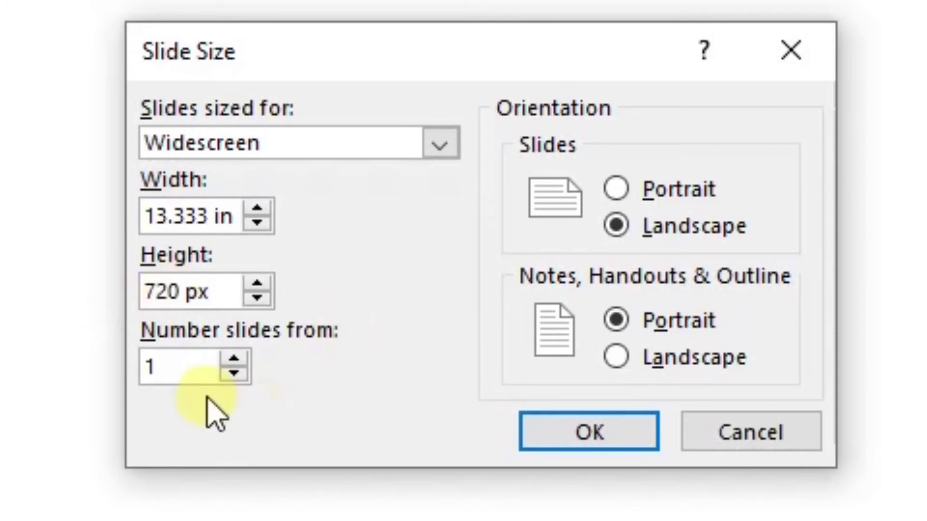
left_click(187, 377)
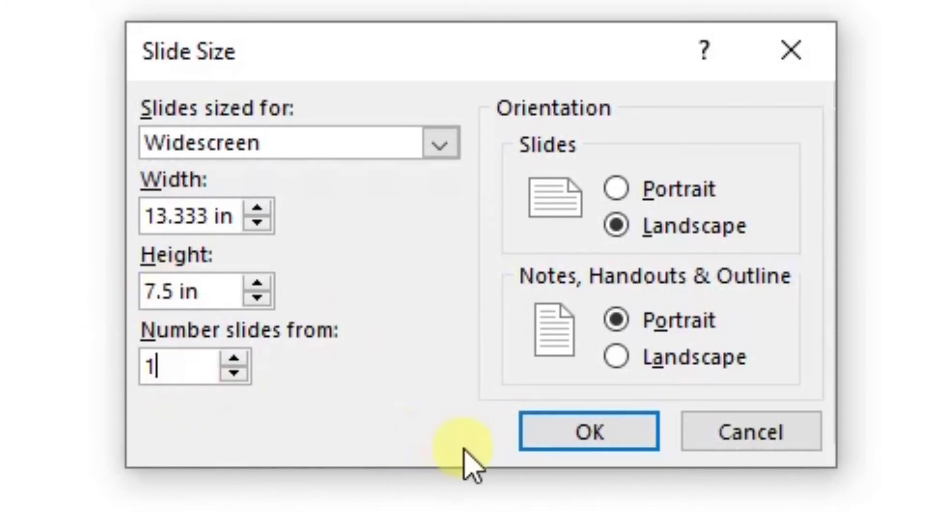
left_click(564, 432)
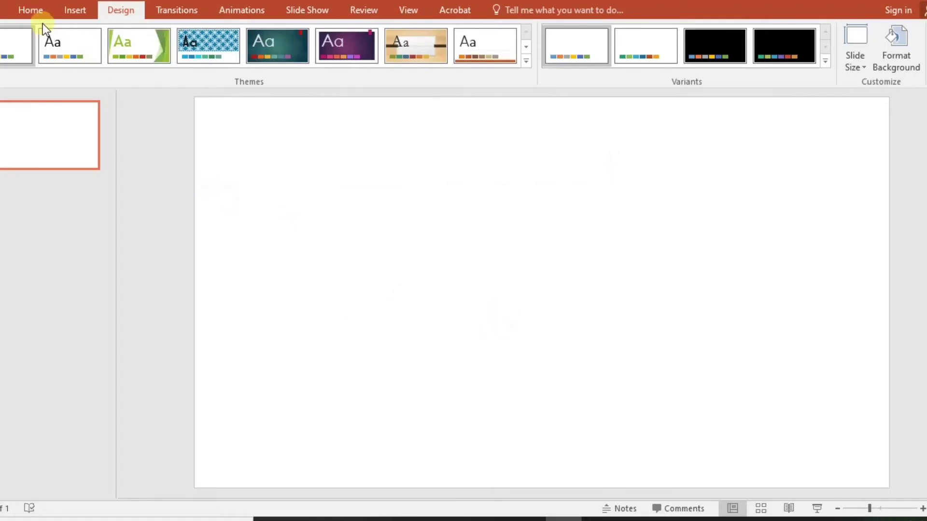
Insert gold-style WordArt and set its font colour to red
left_click(31, 9)
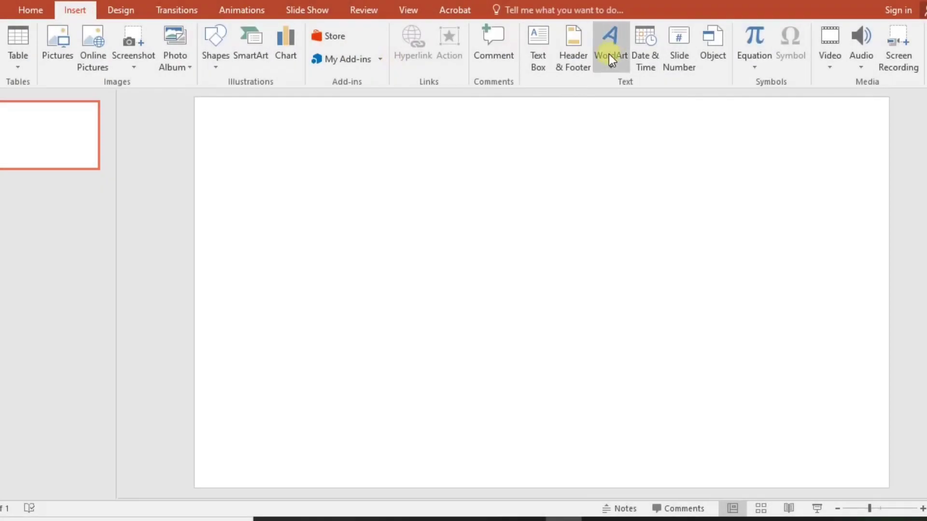
left_click(611, 58)
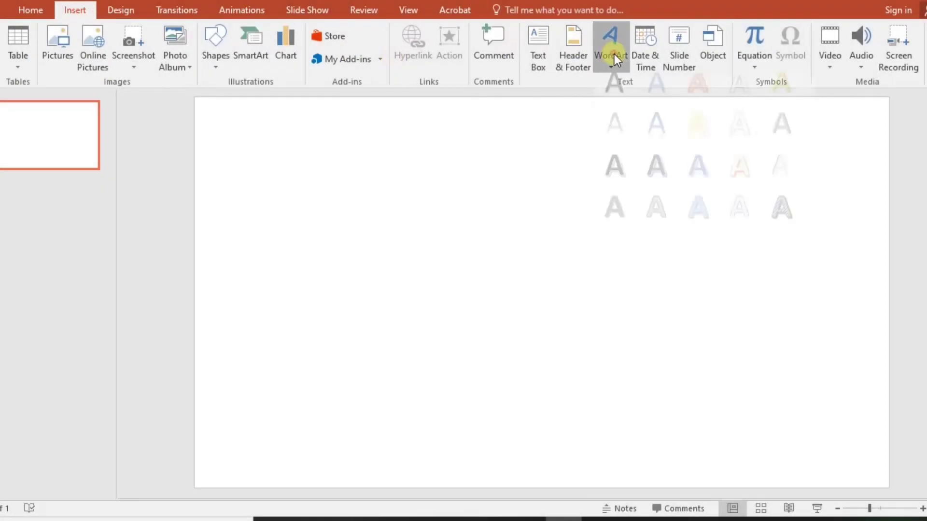
left_click(769, 110)
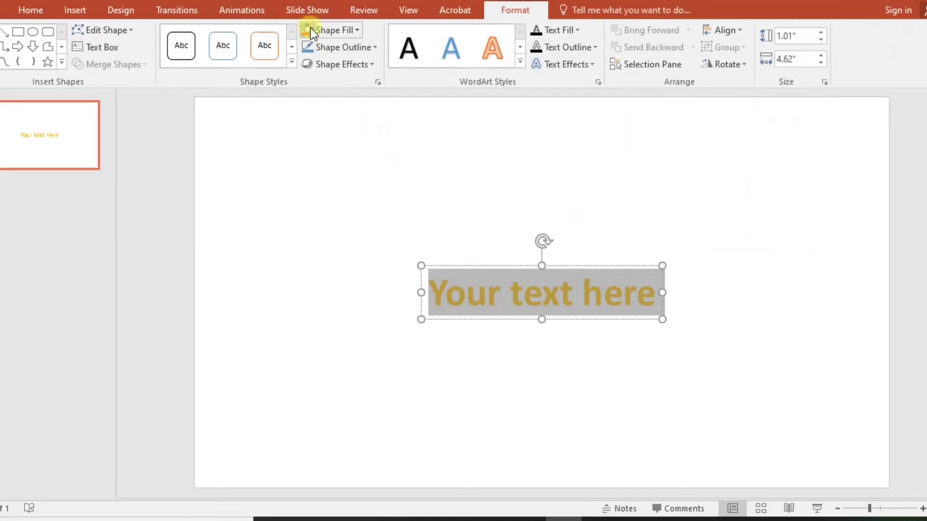
left_click(33, 14)
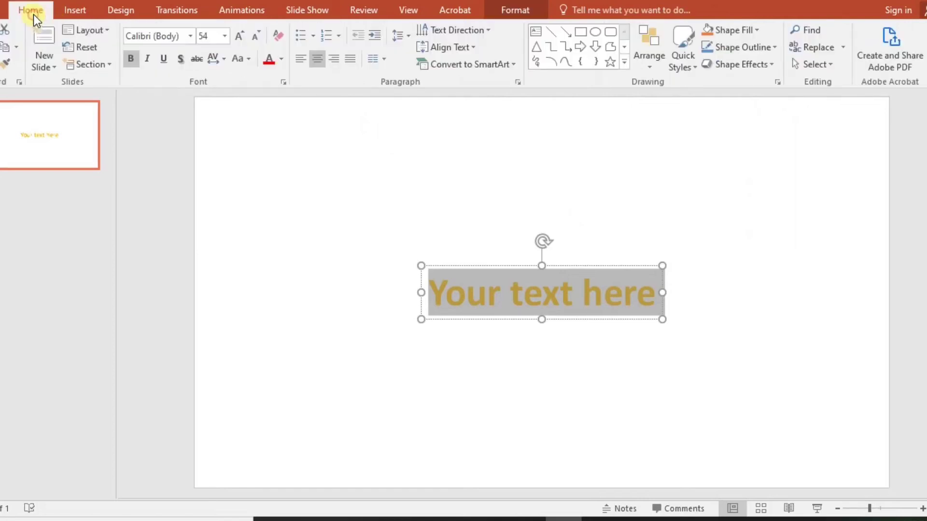
left_click(265, 62)
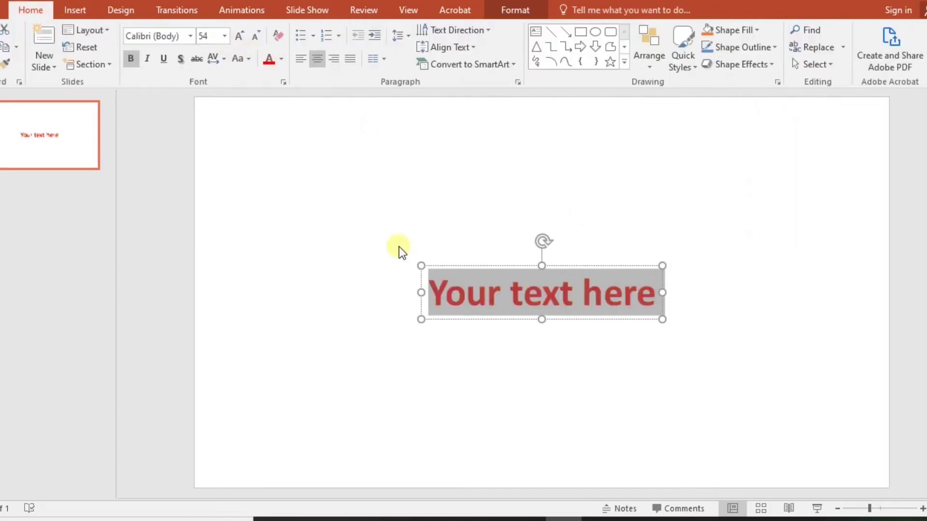
Type 'FREE IPTV CHANNELS!', set it to size 80, and move it to the top of the slide
type("IPTV ")
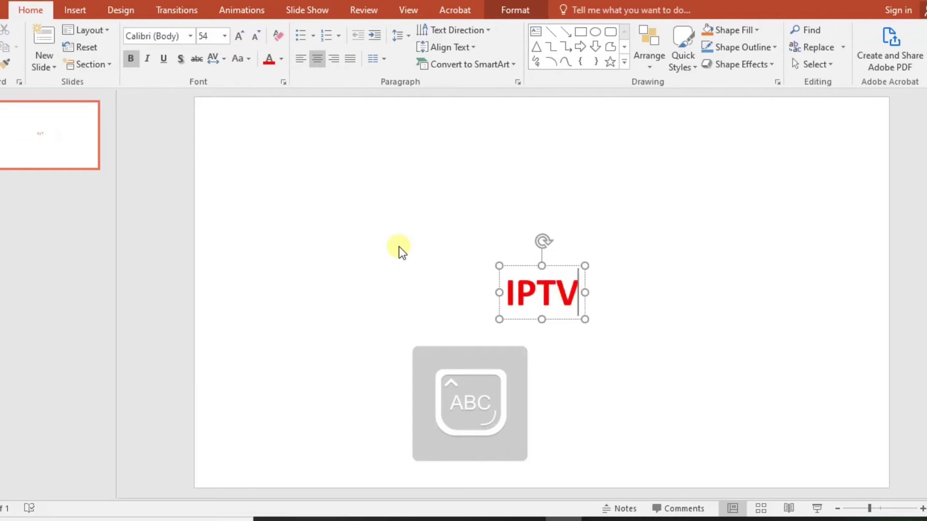
type("CHA")
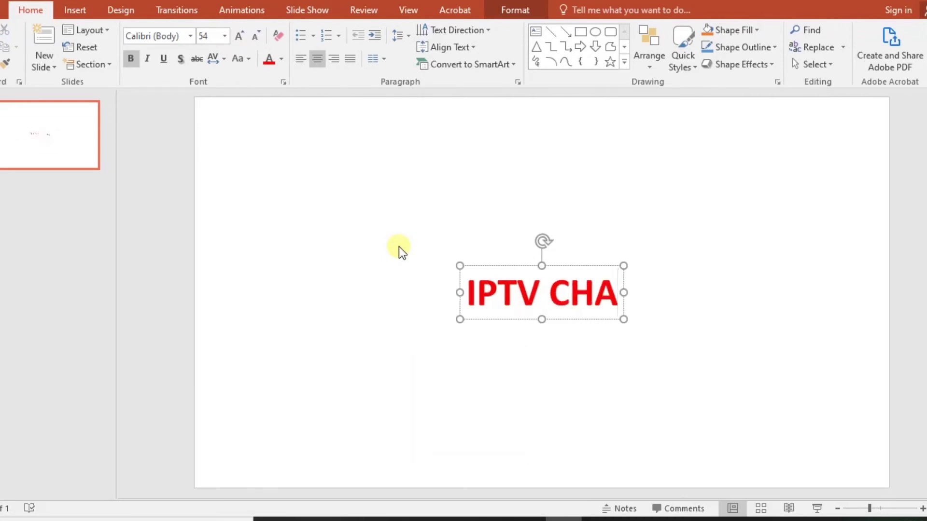
type("NNELS")
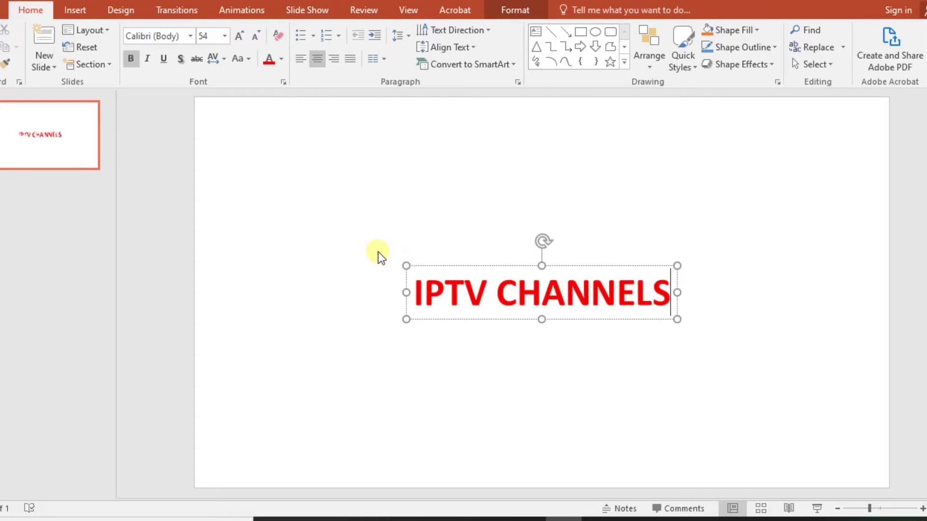
left_click(411, 293)
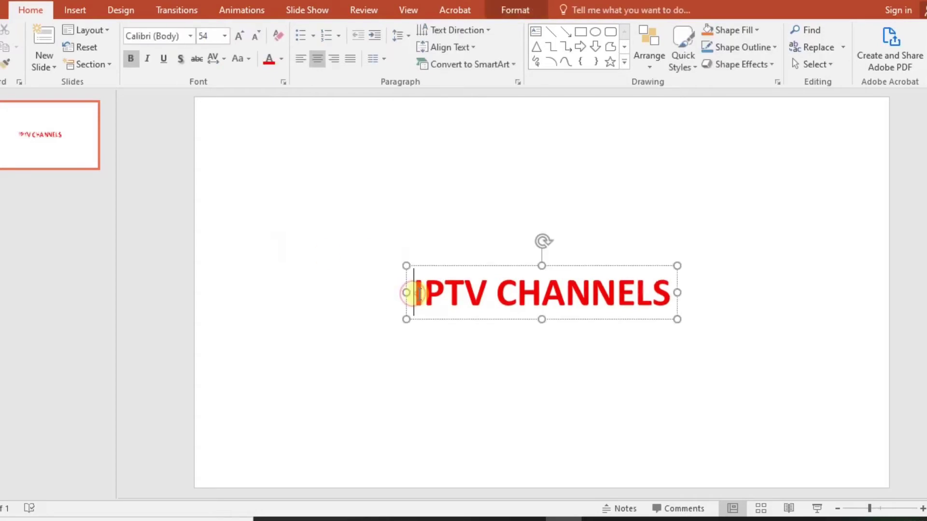
type("FREE")
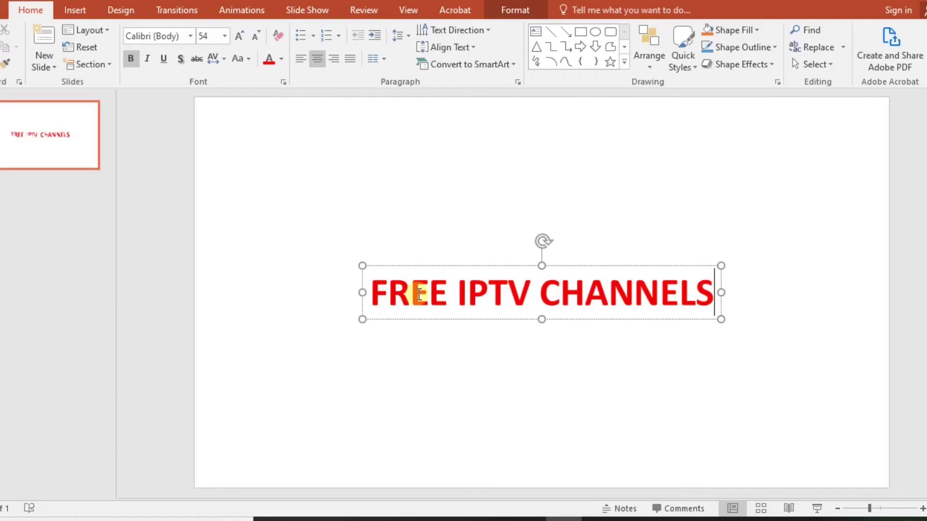
type(" !")
key("ctrl+a")
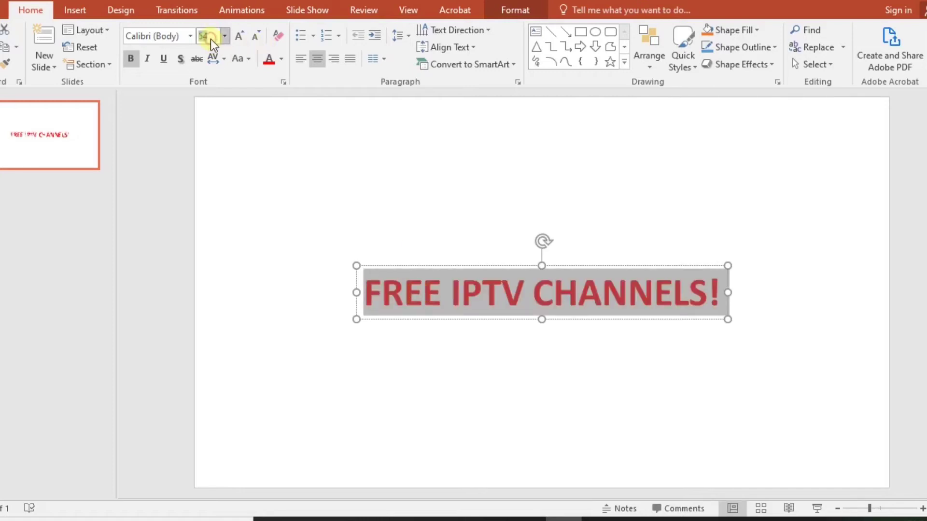
type("80")
key("Return")
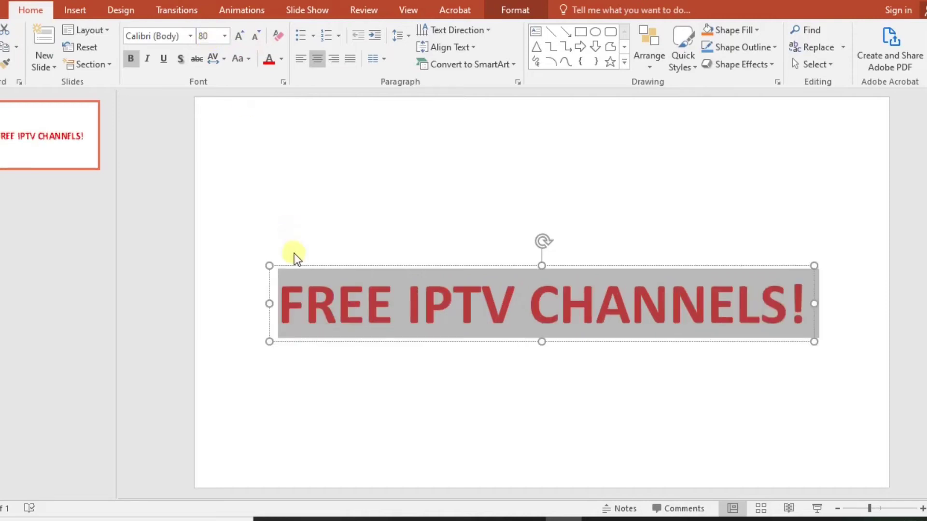
left_click_drag(439, 266, 364, 87)
left_click(381, 195)
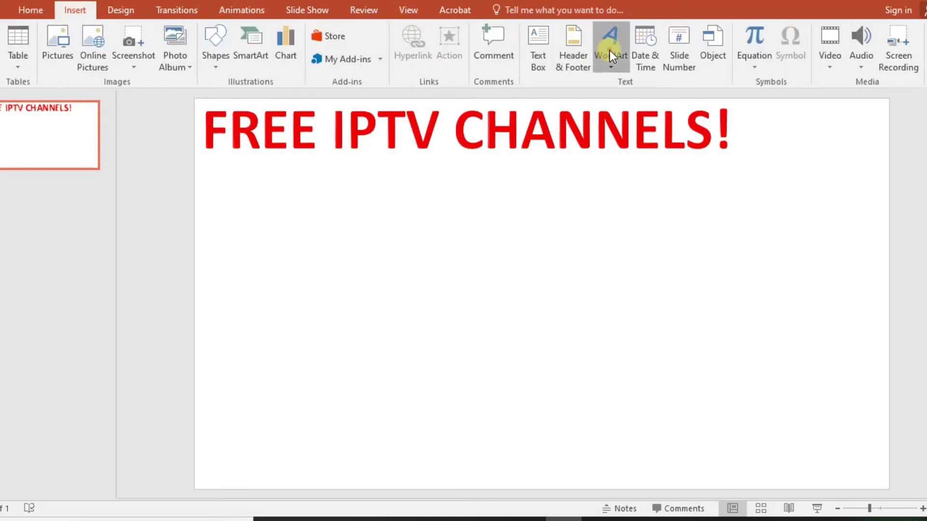
Insert an orange outlined WordArt box and type 'USA & THOUSANDS OF CHANNELS'
left_click(609, 50)
left_click(696, 100)
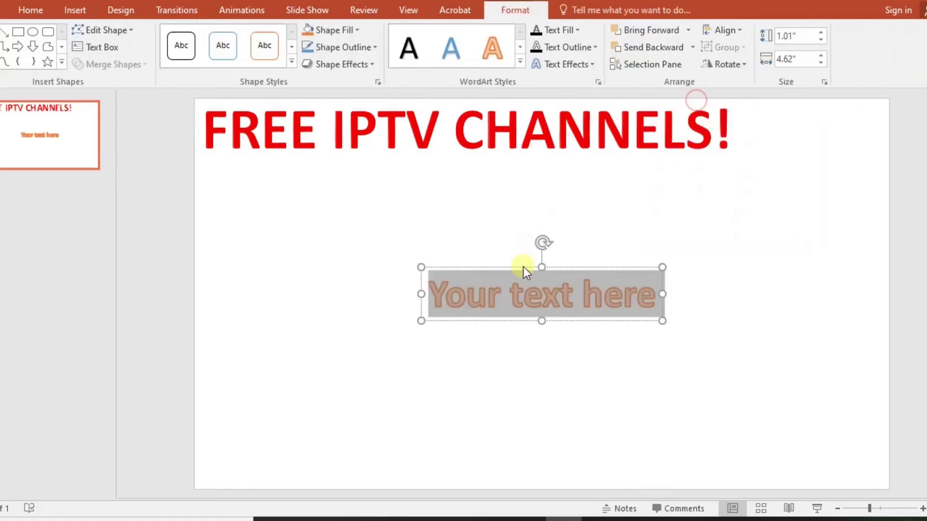
type("usa")
key("BackSpace")
key("BackSpace")
key("BackSpace")
type("USA CH")
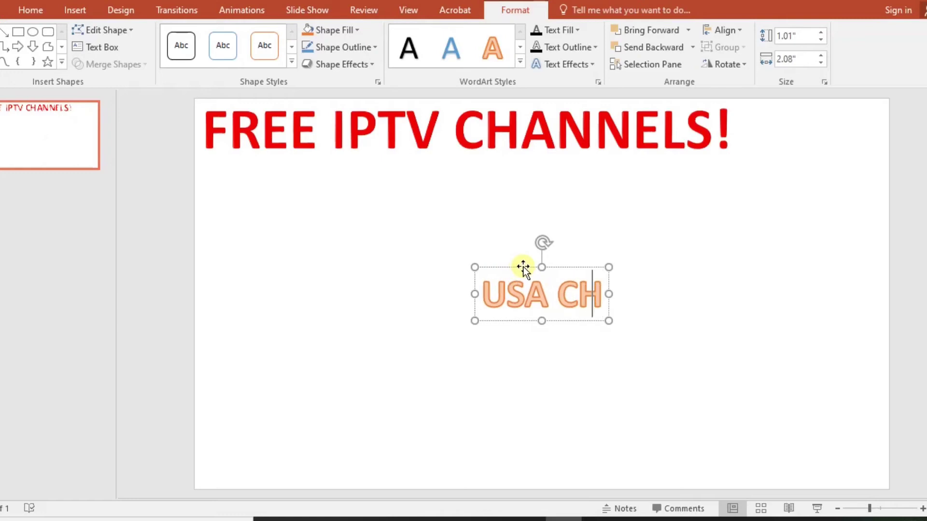
type("ANNELS")
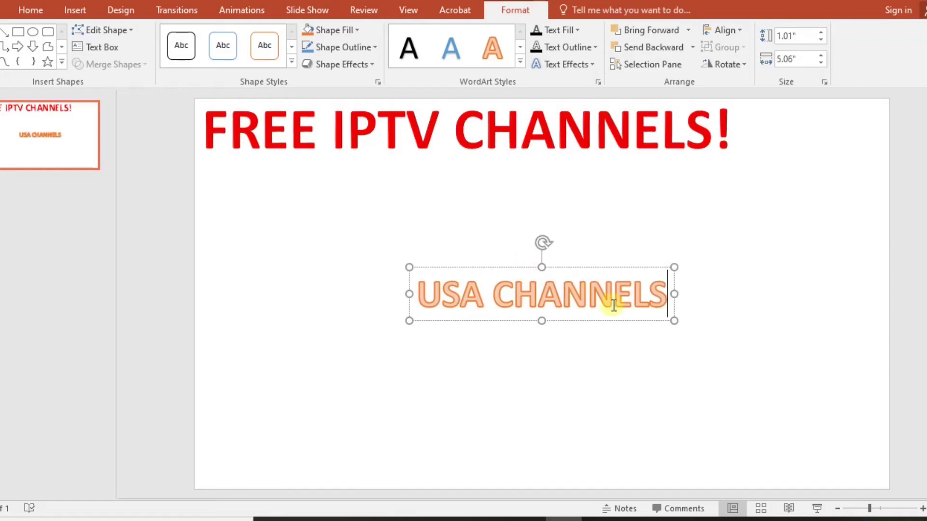
left_click(491, 294)
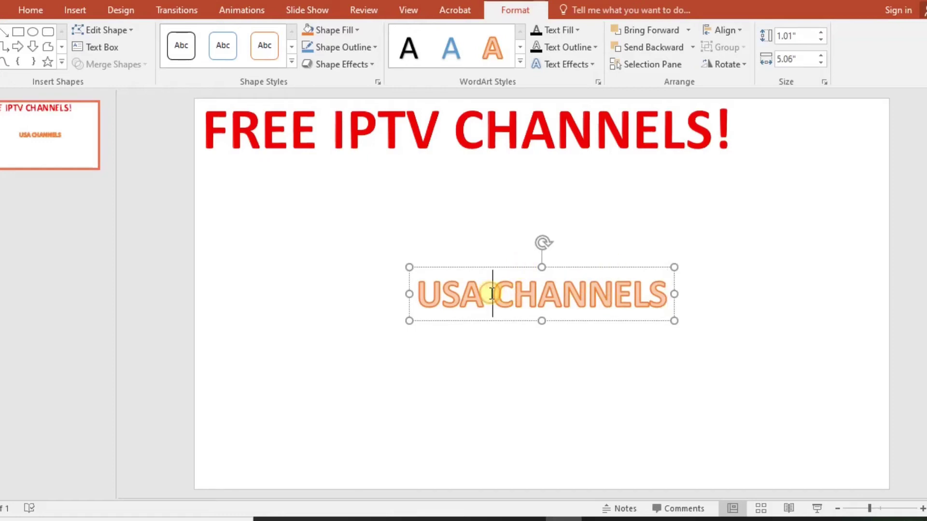
type("& W")
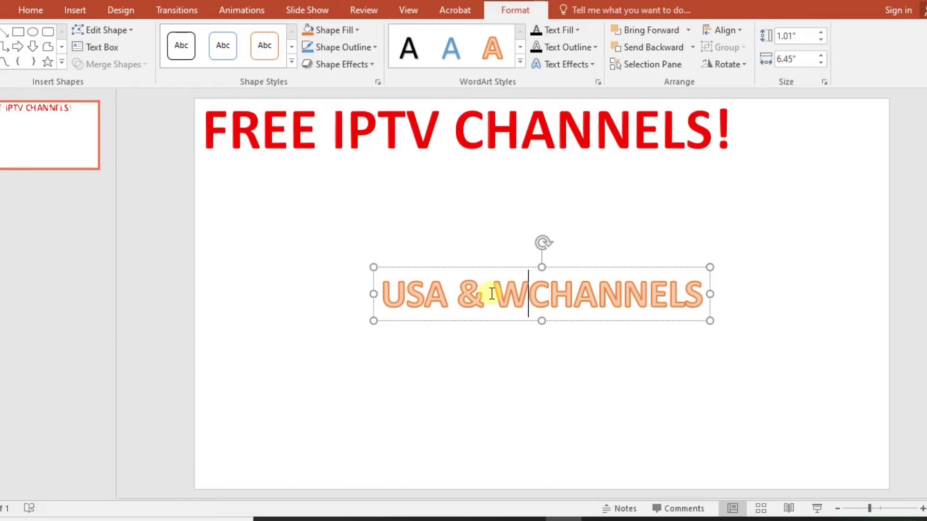
type("INTERNATIONAL")
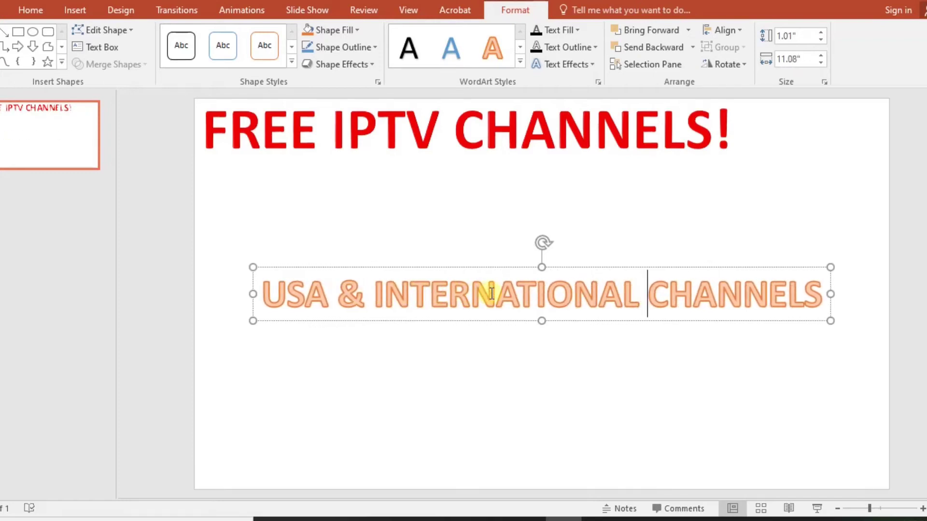
key("BackSpace")
key("BackSpace")
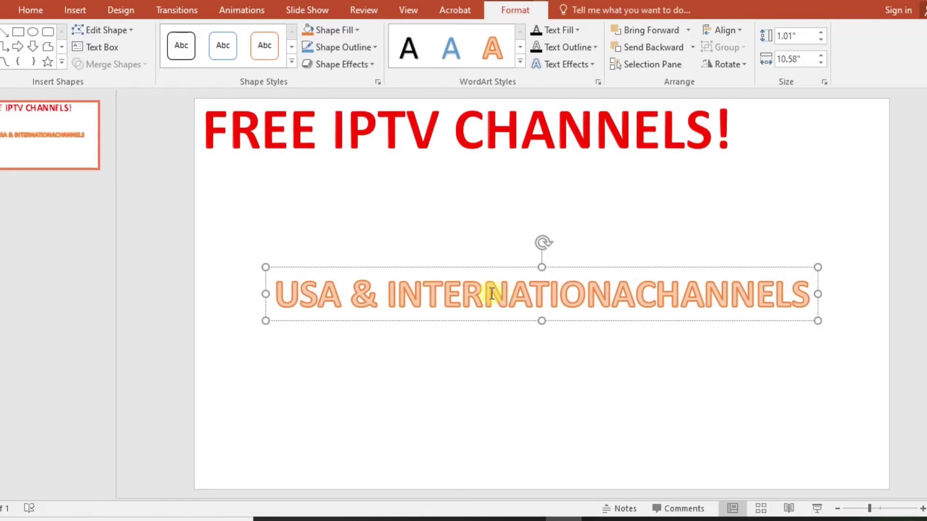
key("BackSpace")
key("BackSpace")
key("BackSpace")
key("BackSpace")
key("BackSpace")
key("BackSpace")
key("BackSpace")
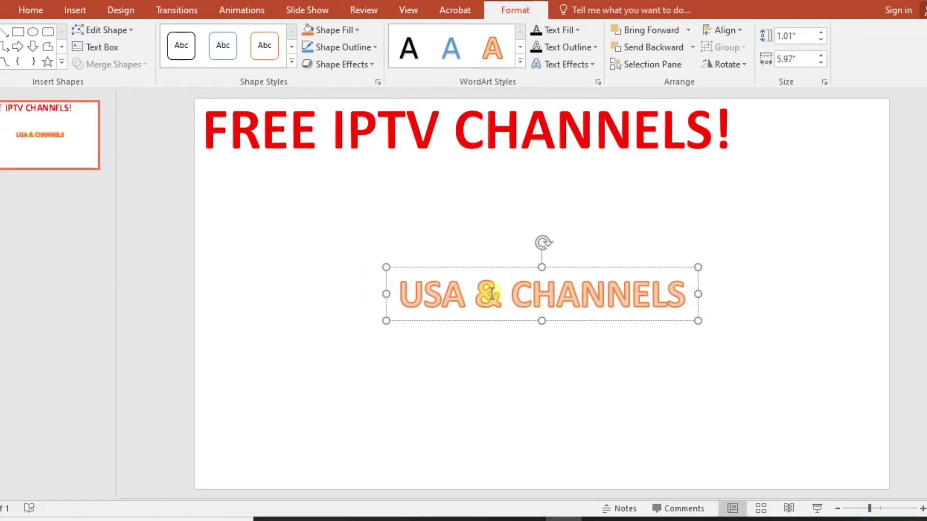
type("THOUSA")
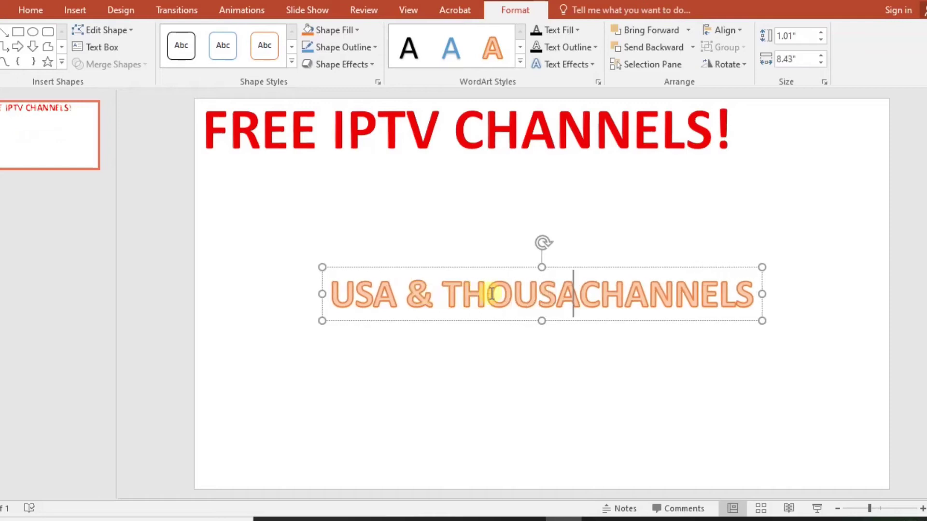
type("NDS OF")
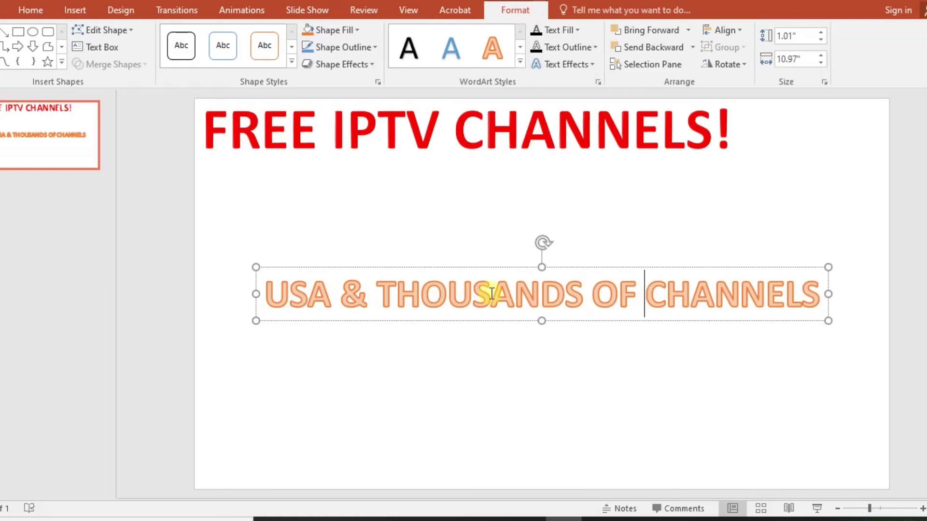
Split the text into three lines ending with WORLDWIDE, then select all of it
key("Left")
key("Left")
key("Return")
key("End")
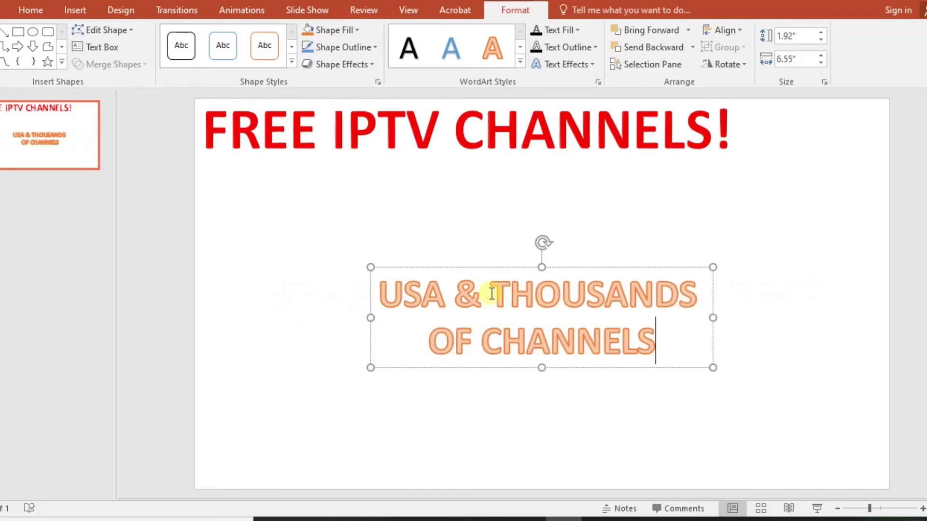
key("Return")
type("WORLDWIDE")
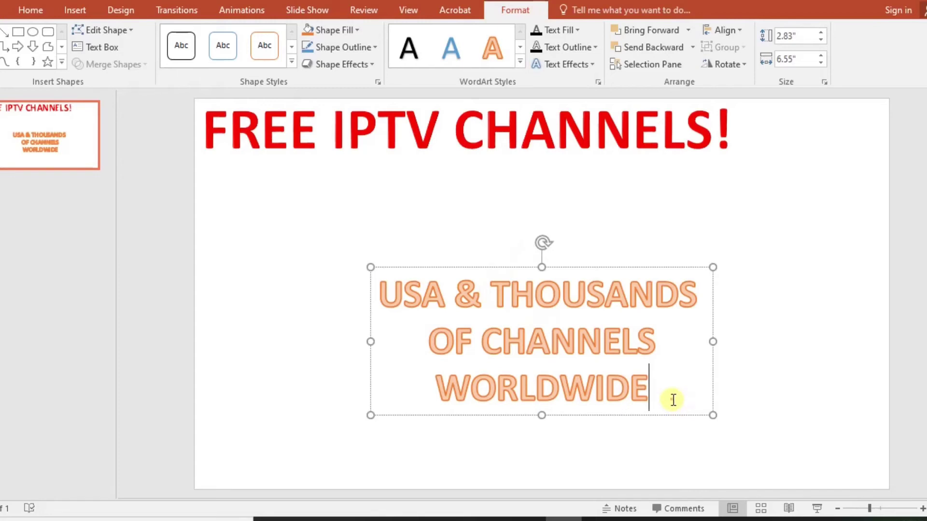
left_click_drag(673, 400, 372, 294)
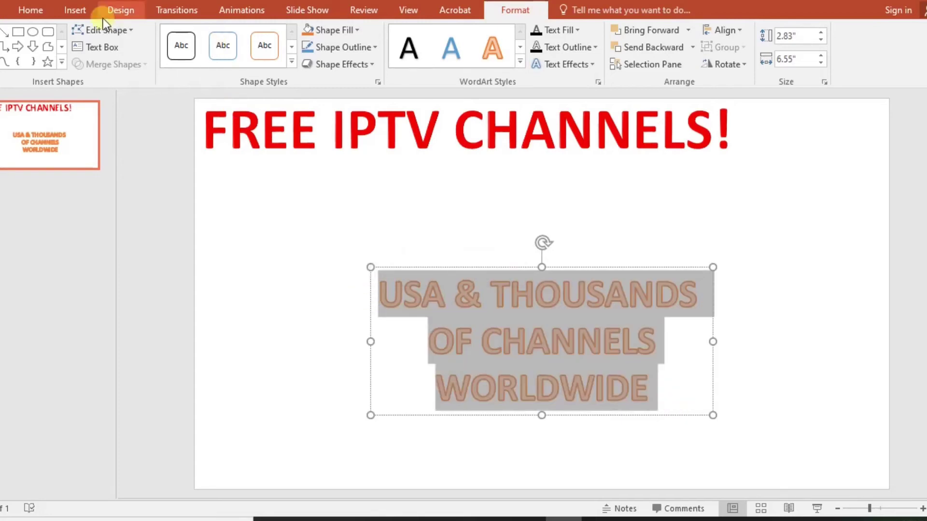
Make the three-line WordArt red at 70 pt and move it to the slide's lower right
left_click(19, 9)
left_click(264, 59)
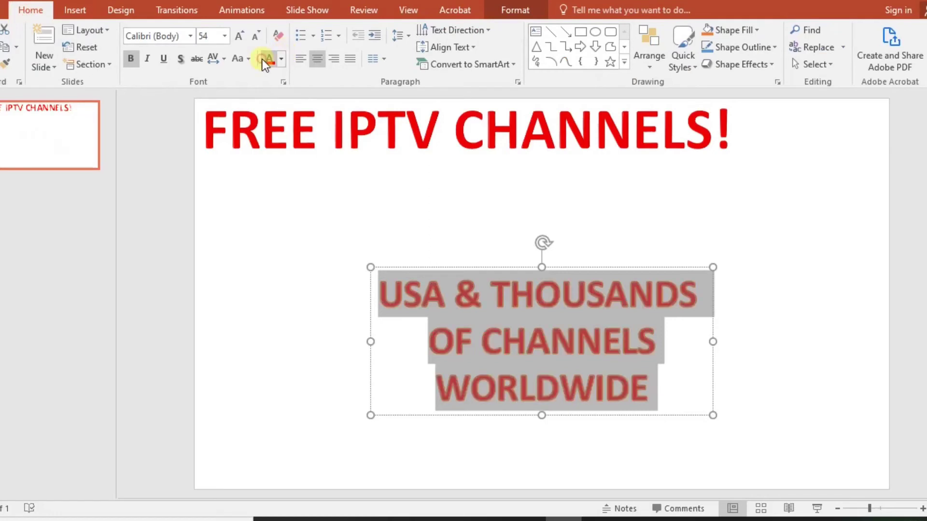
left_click_drag(613, 267, 714, 287)
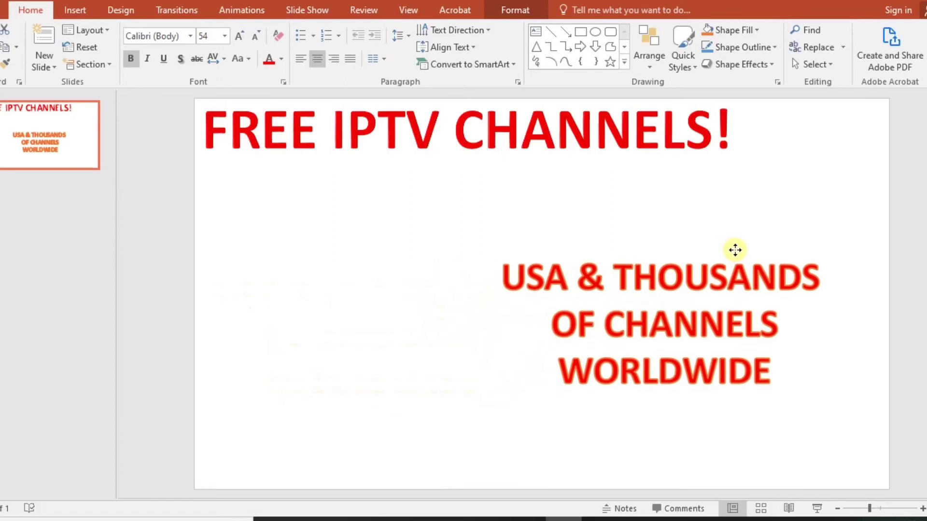
left_click_drag(714, 287, 784, 181)
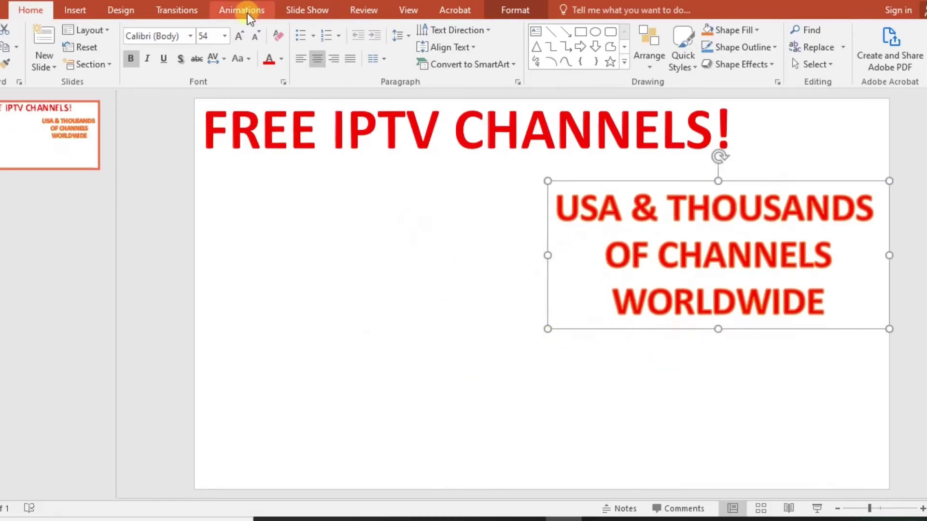
type("70")
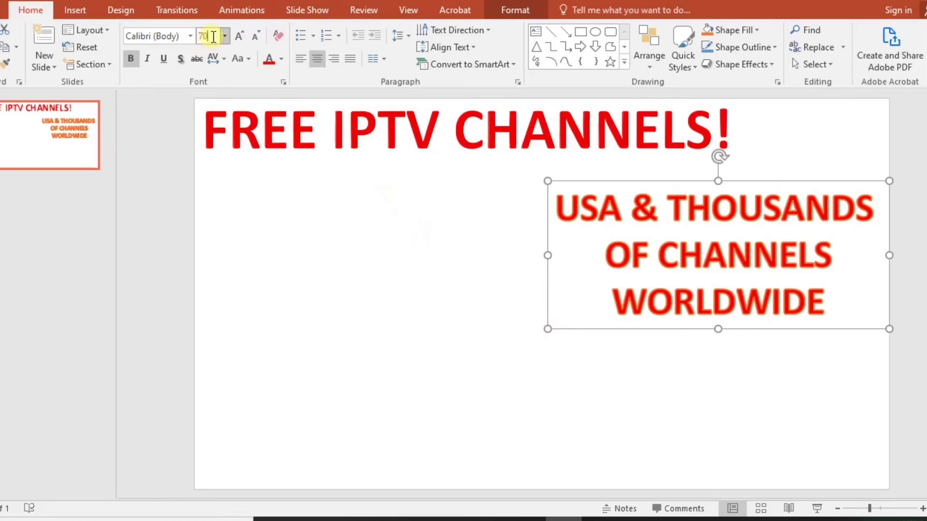
key("Return")
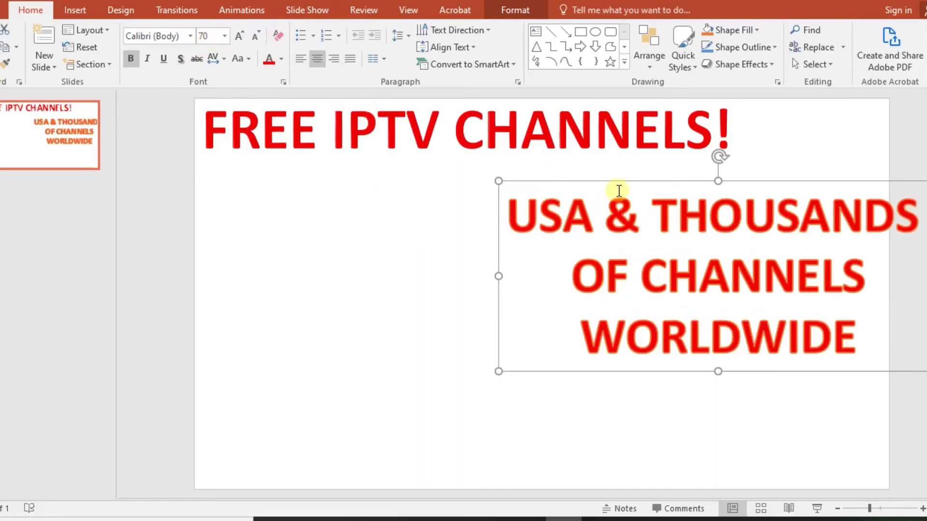
mouse_move(610, 184)
left_mouse_down()
mouse_move(567, 171)
mouse_move(580, 303)
left_mouse_up()
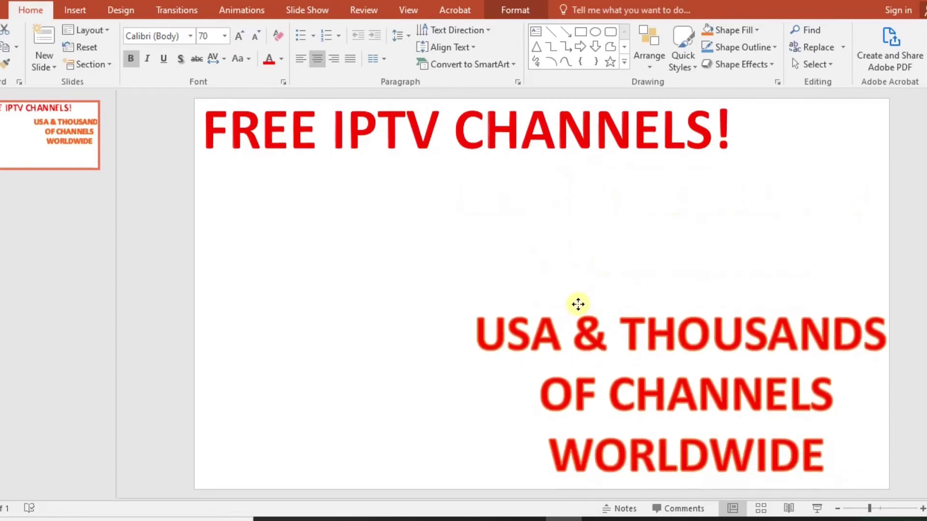
Insert the picture IPHONE.png onto the slide
left_click(75, 10)
left_click(61, 53)
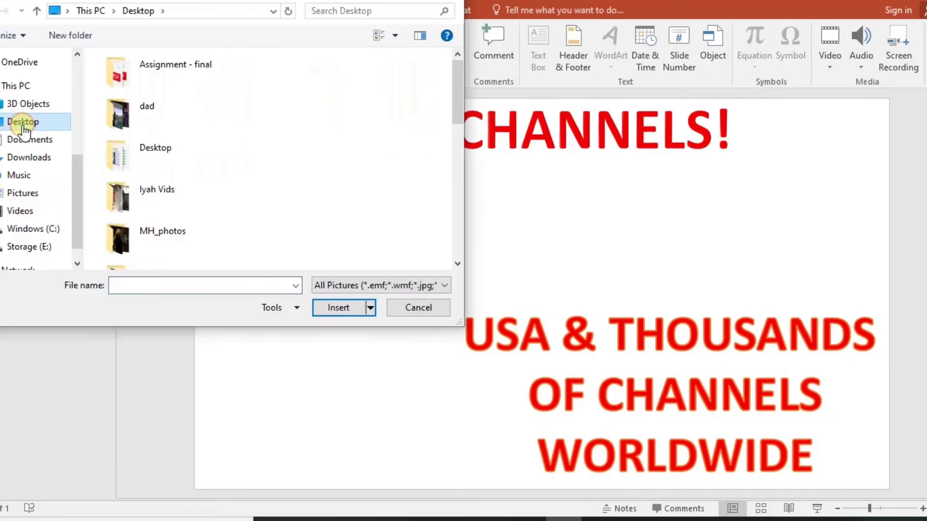
left_click(139, 285)
type("IPHO")
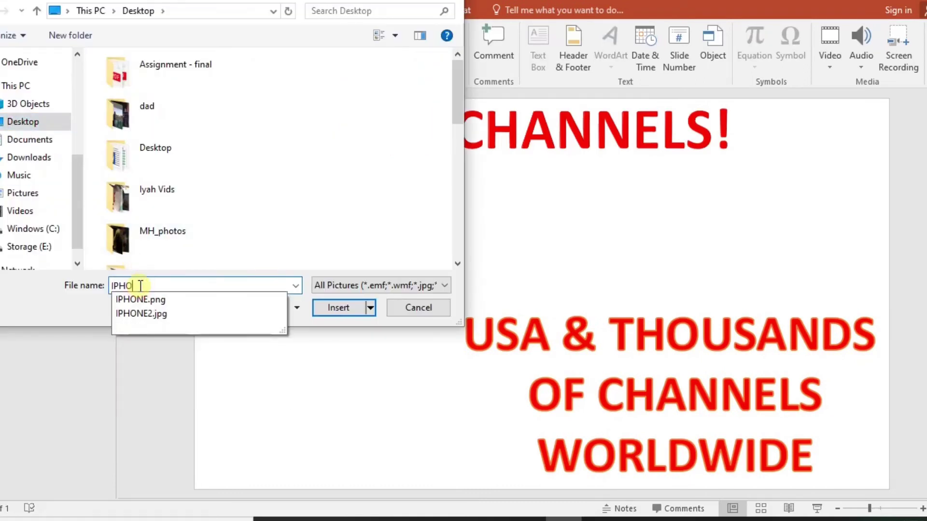
key("Down")
key("Return")
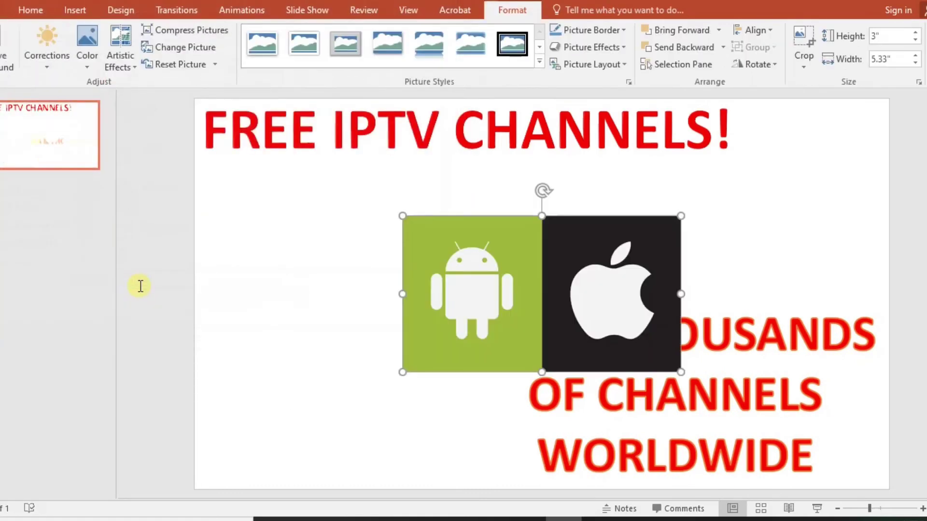
Move the Android/Apple logo picture into the slide's bottom-left corner
mouse_move(520, 274)
left_mouse_down()
mouse_move(315, 363)
mouse_move(347, 216)
left_mouse_up()
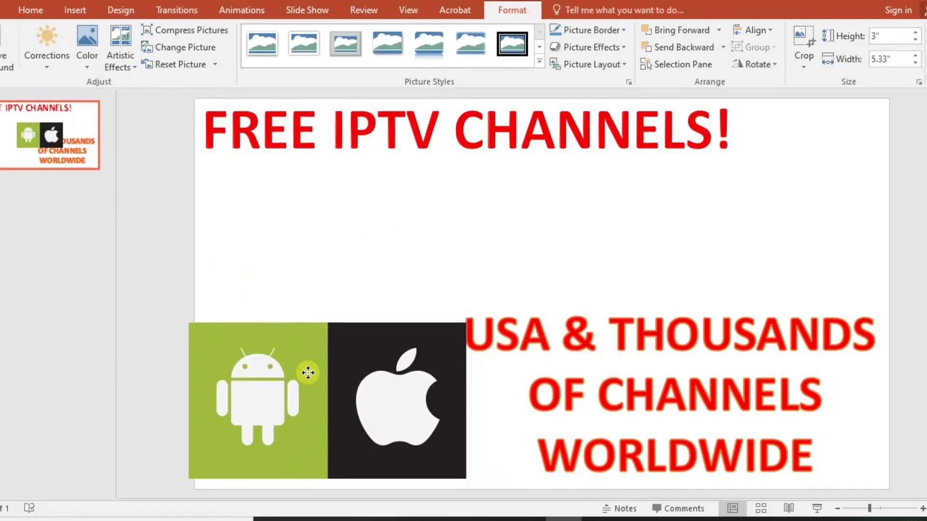
left_click_drag(347, 217, 313, 383)
left_click(510, 321)
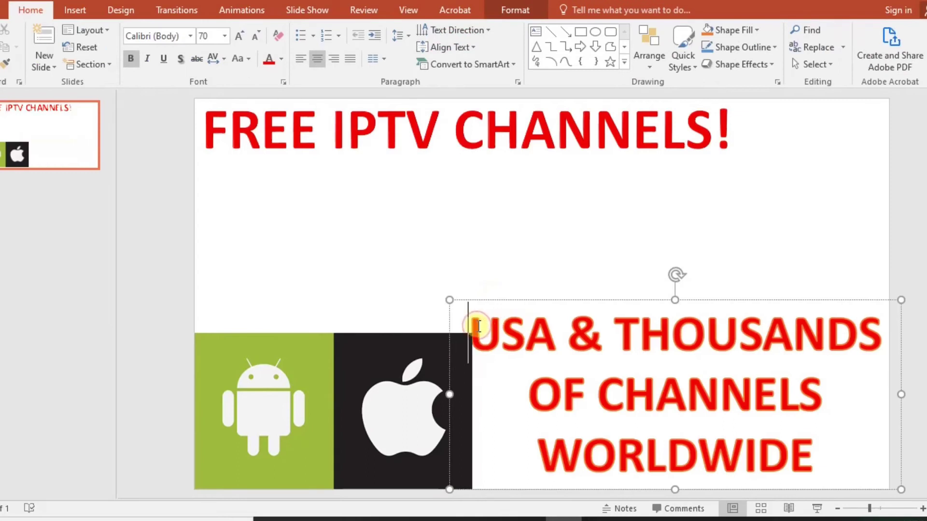
left_click(488, 253)
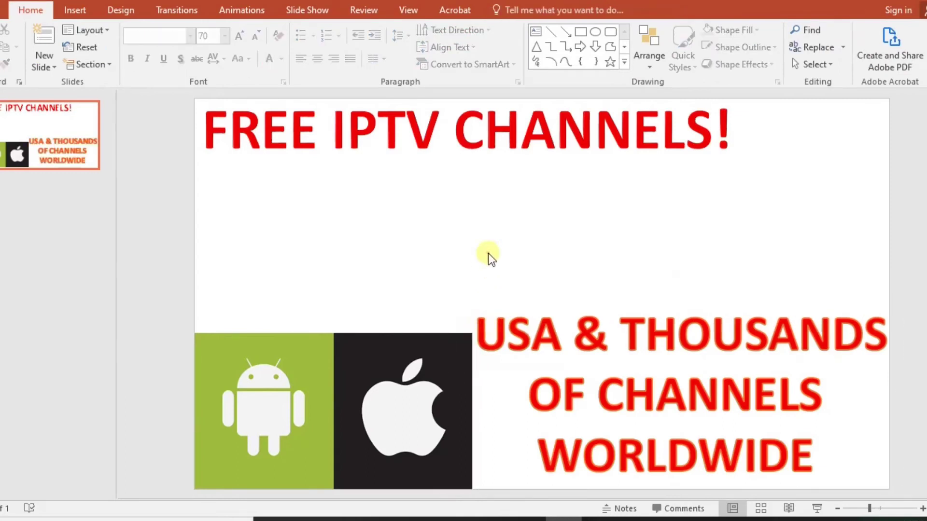
Add a gold-style WordArt and replace its placeholder with 'ANDROID &'
left_click(75, 10)
left_click(596, 67)
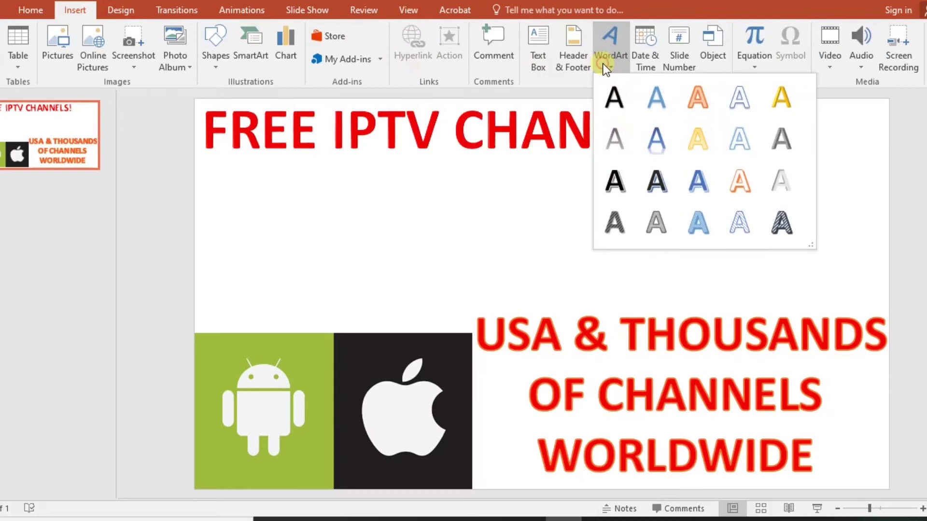
left_click(777, 97)
key("BackSpace")
type("A")
key("BackSpace")
type("AN")
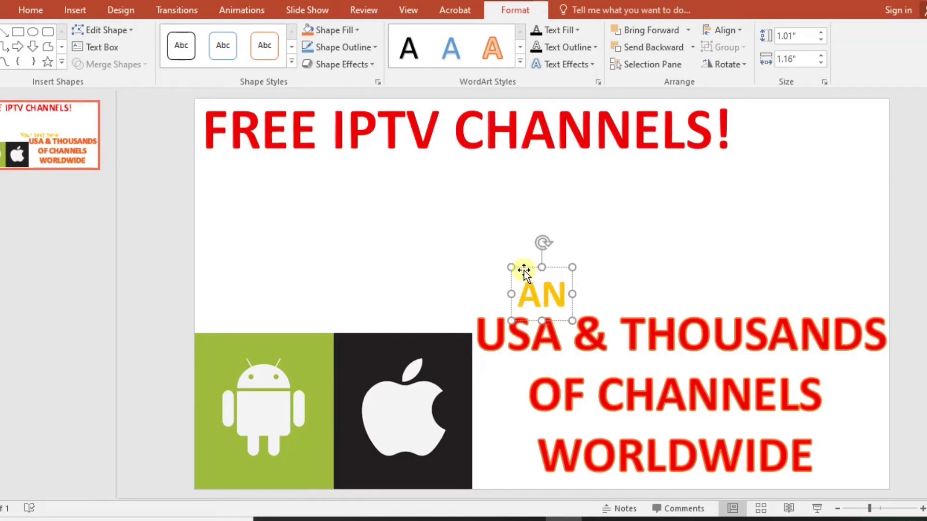
type("DROID")
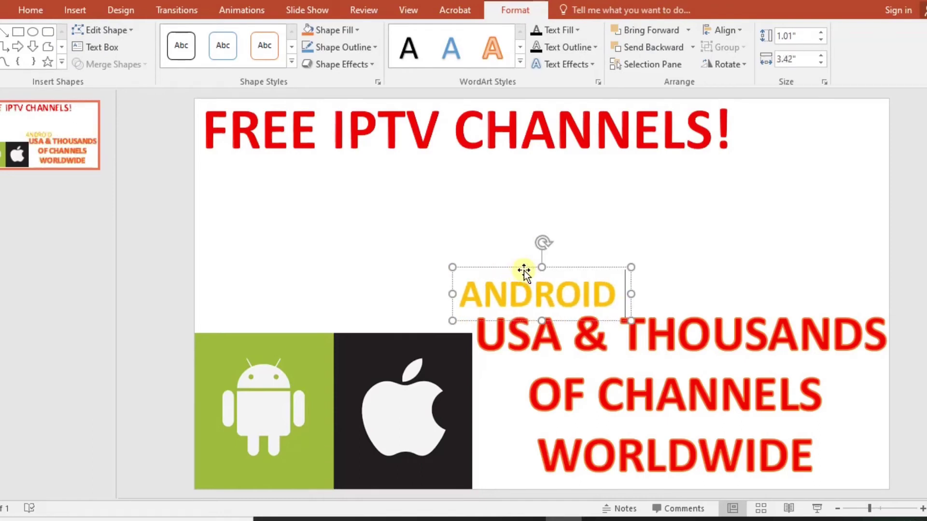
type(" &")
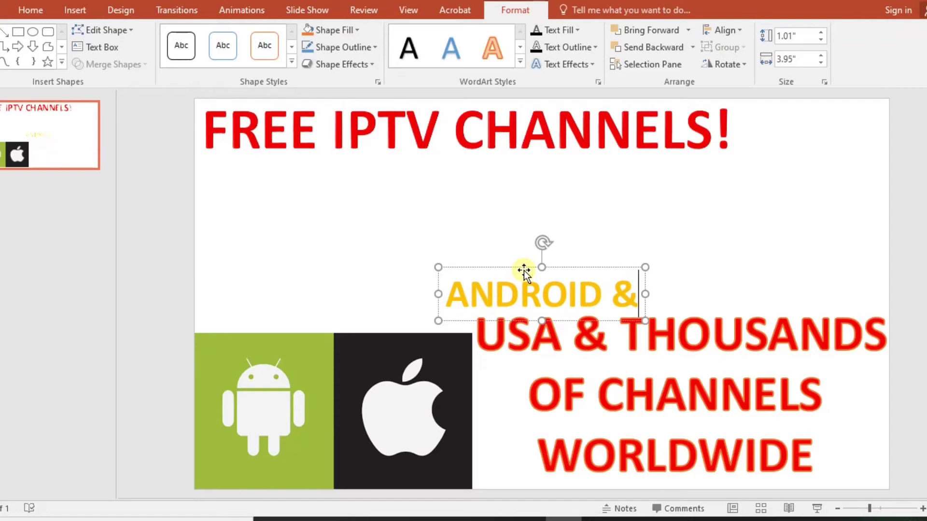
Complete the text as 'ANDROID & Iphone users' and move it above the red text
key("BackSpace")
key("BackSpace")
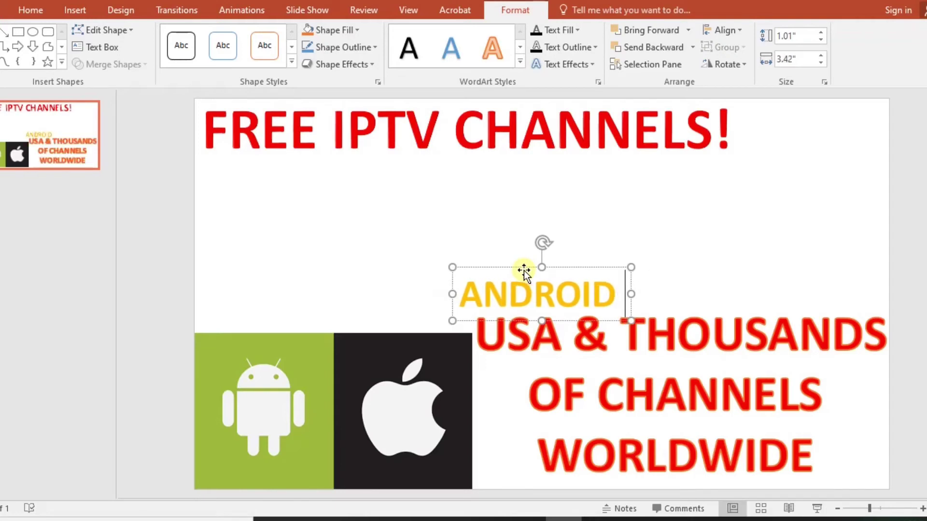
type("& I")
key("BackSpace")
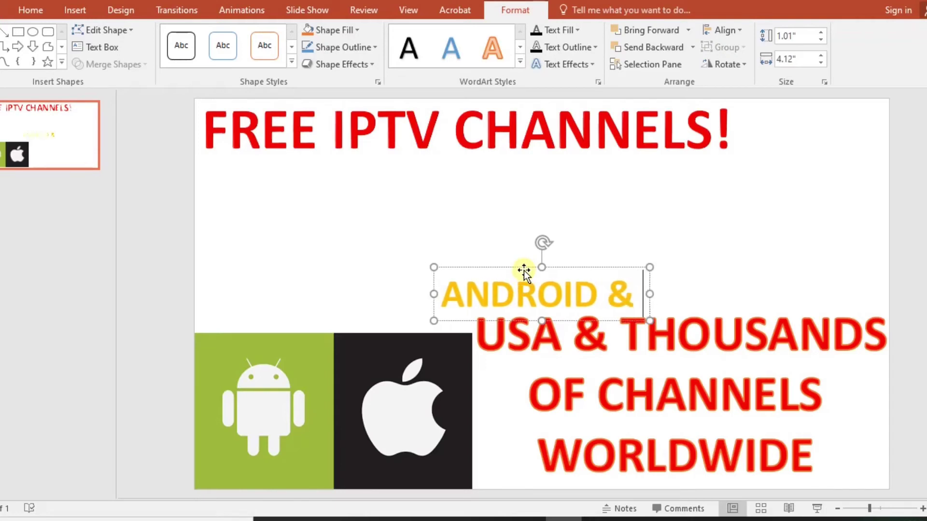
key("Caps_Lock")
type("iP")
key("Caps_Lock")
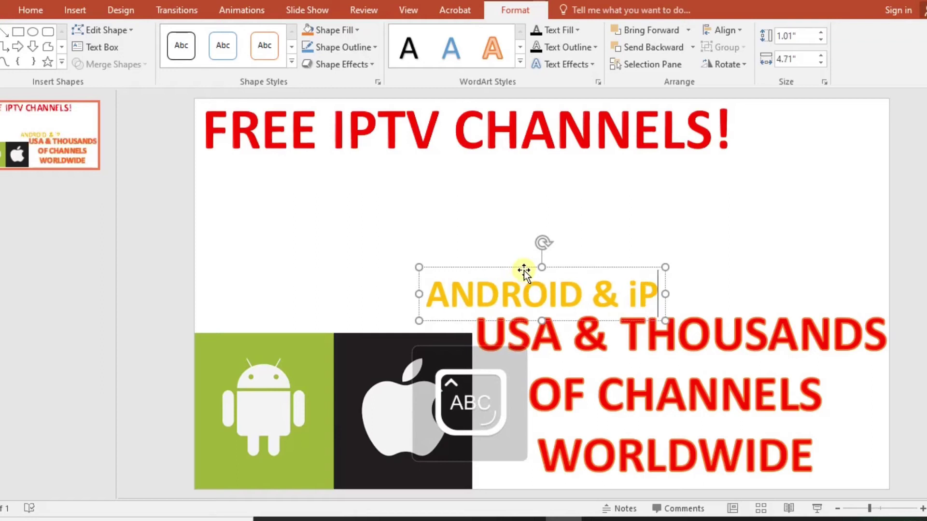
type("HONE")
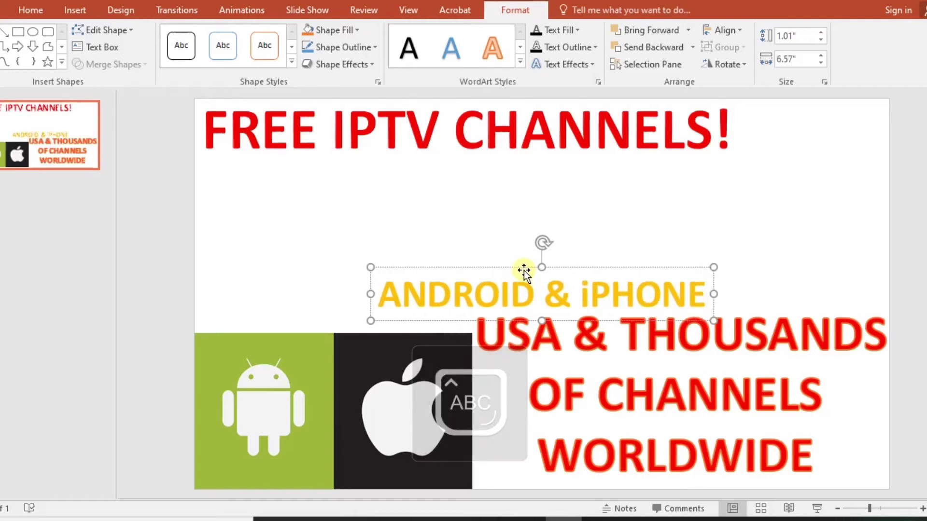
type(" users")
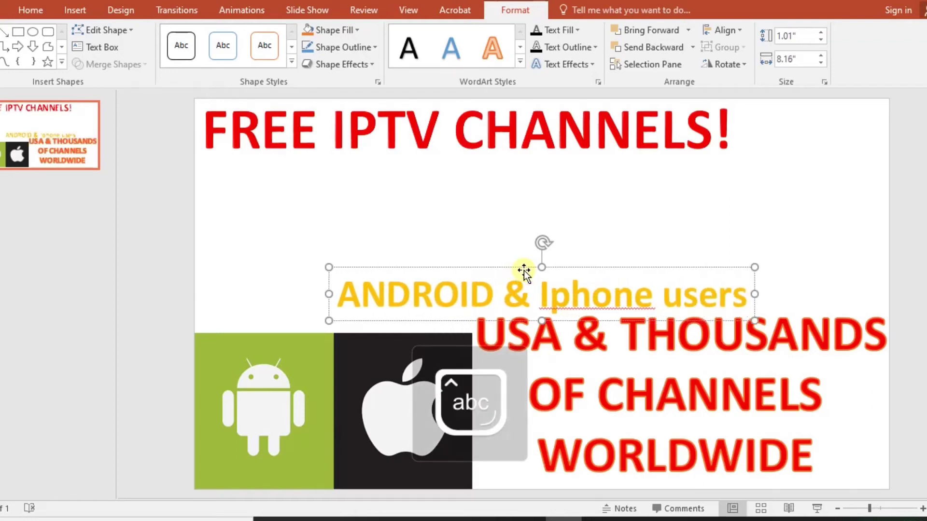
mouse_move(513, 265)
left_mouse_down()
mouse_move(466, 182)
mouse_move(490, 244)
left_mouse_up()
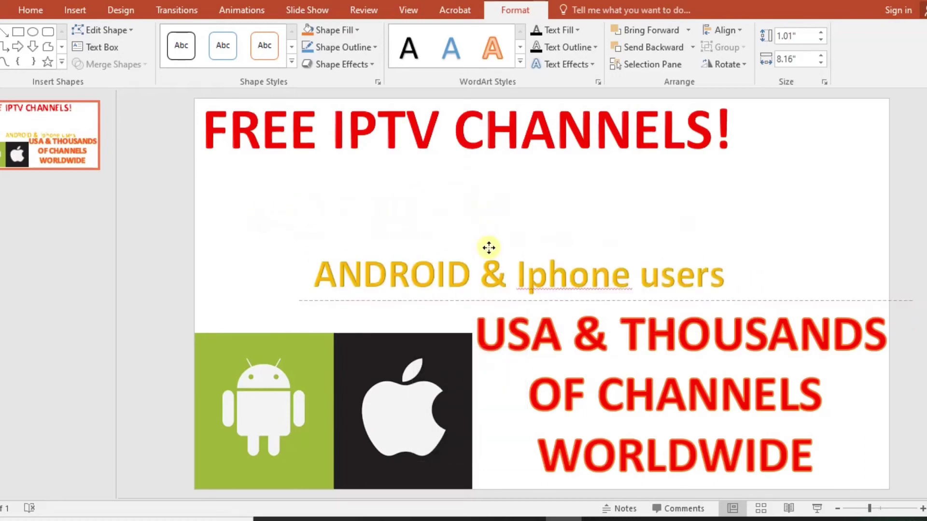
Lower the FREE IPTV CHANNELS! title slightly, set it to 100 pt and centre it
left_click(497, 131)
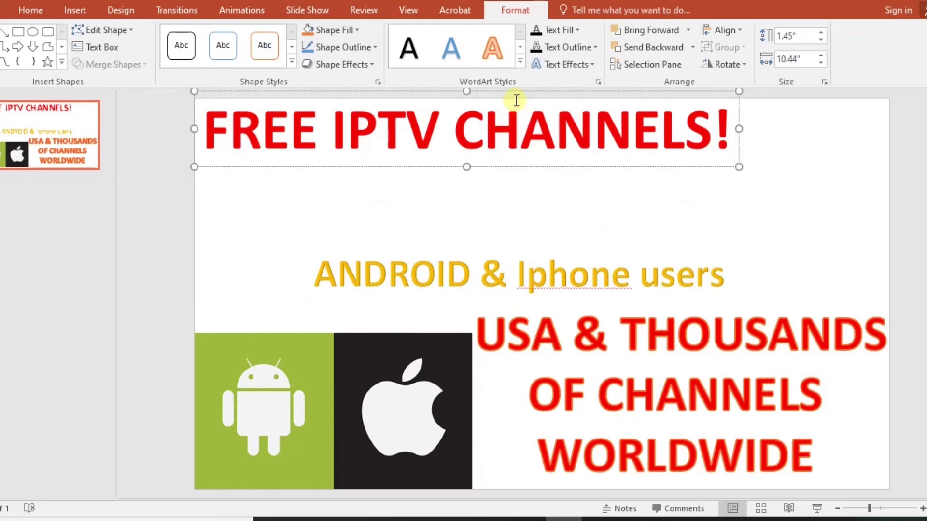
left_click_drag(521, 96, 586, 114)
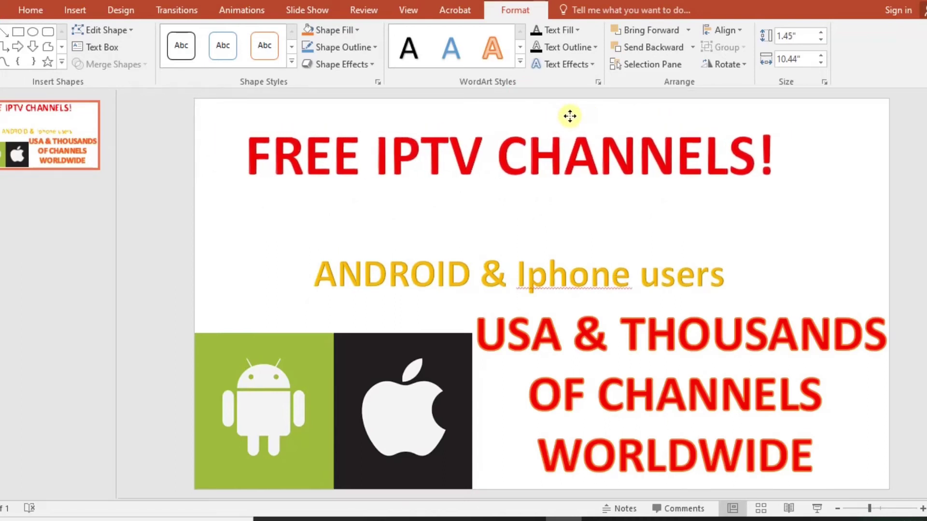
left_click_drag(586, 113, 566, 122)
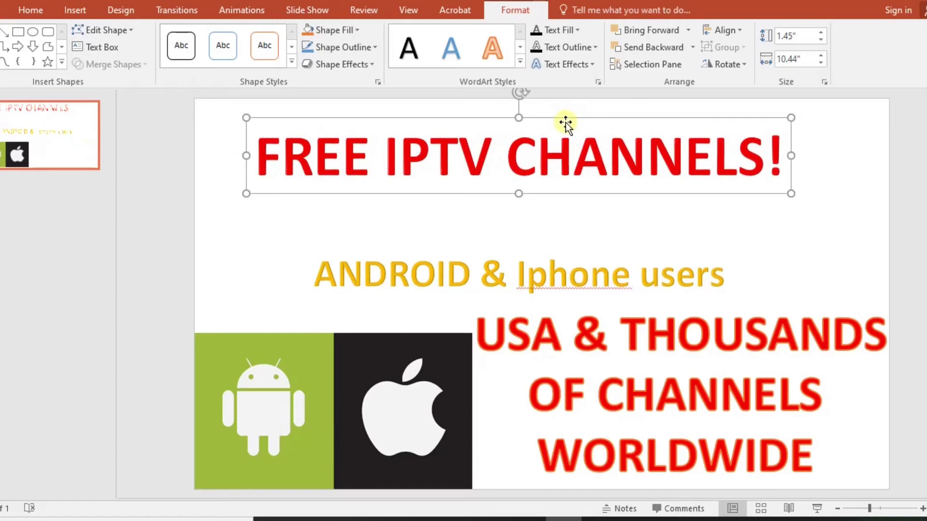
left_click(4, 9)
left_click(25, 28)
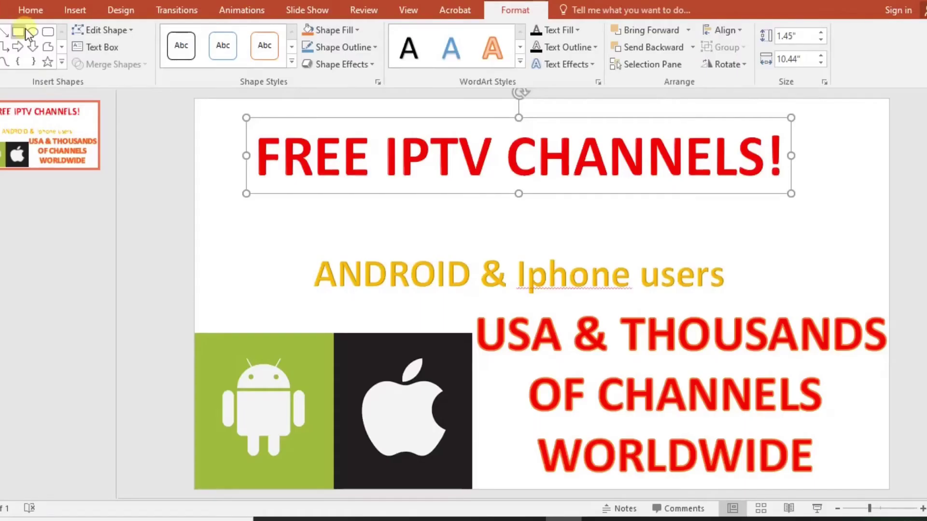
left_click(28, 17)
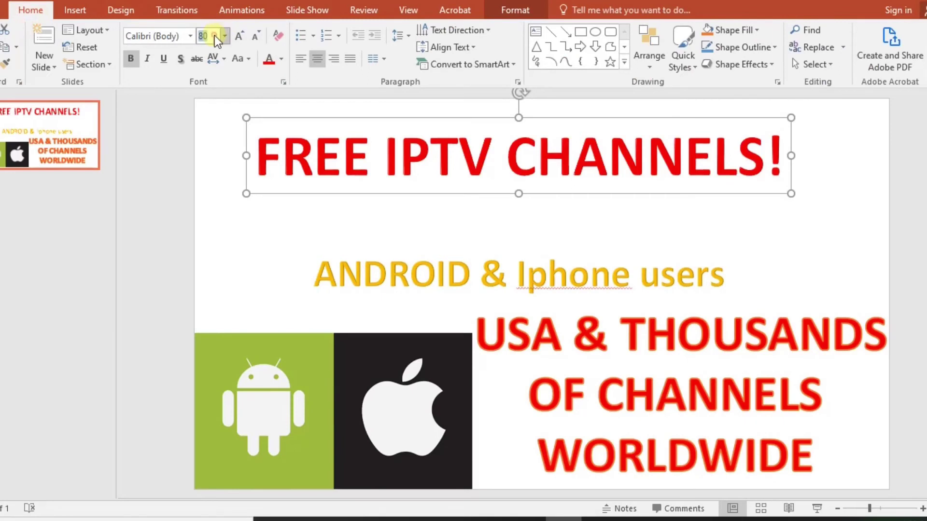
type("100")
key("Return")
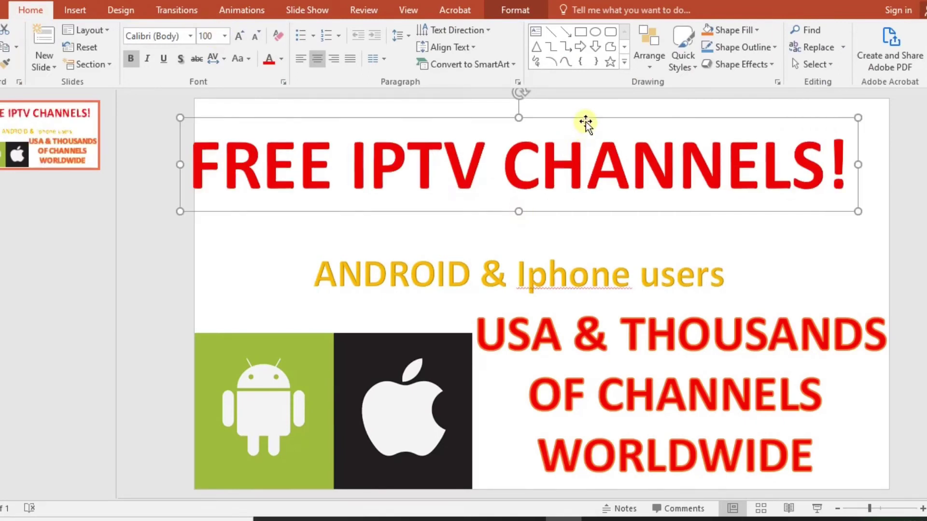
left_click_drag(586, 121, 607, 121)
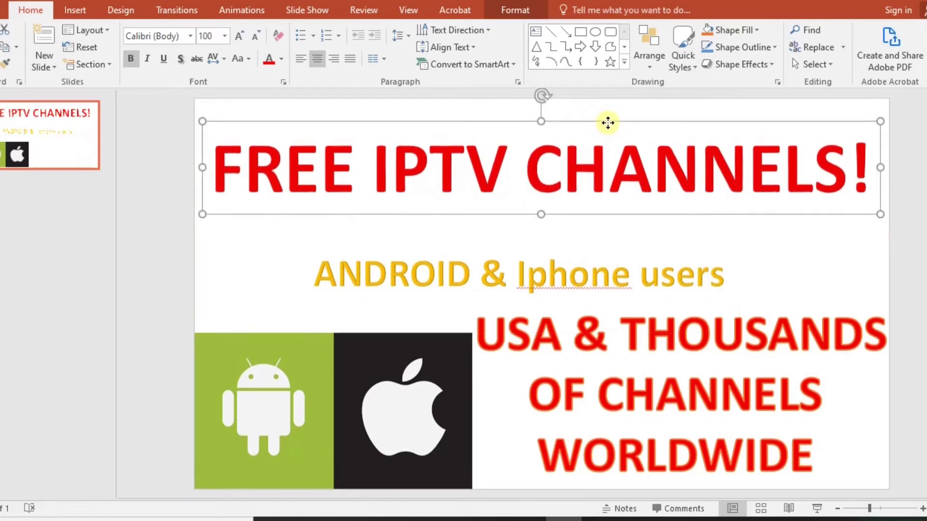
left_click(534, 247)
Move the subtitle under the title, correct it to 'iPhone' and make it dark blue
left_click_drag(535, 247, 550, 207)
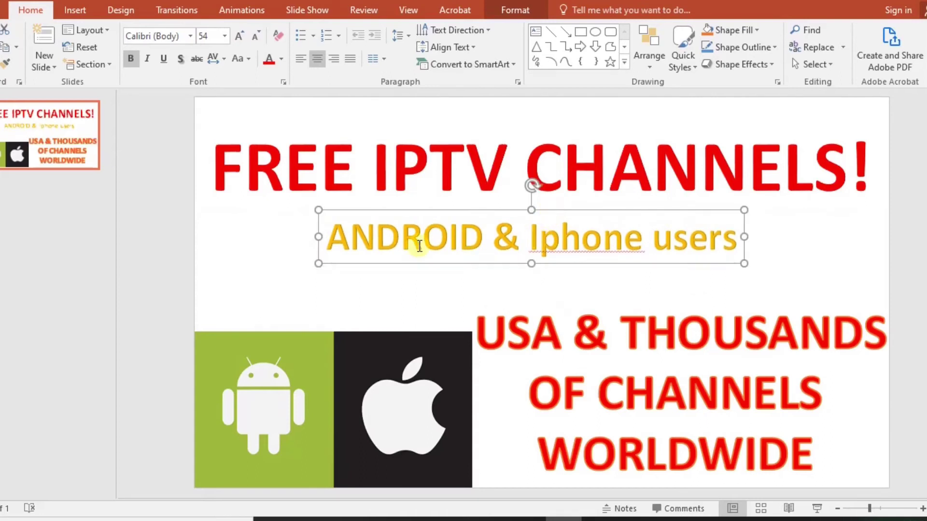
left_click_drag(530, 237, 636, 239)
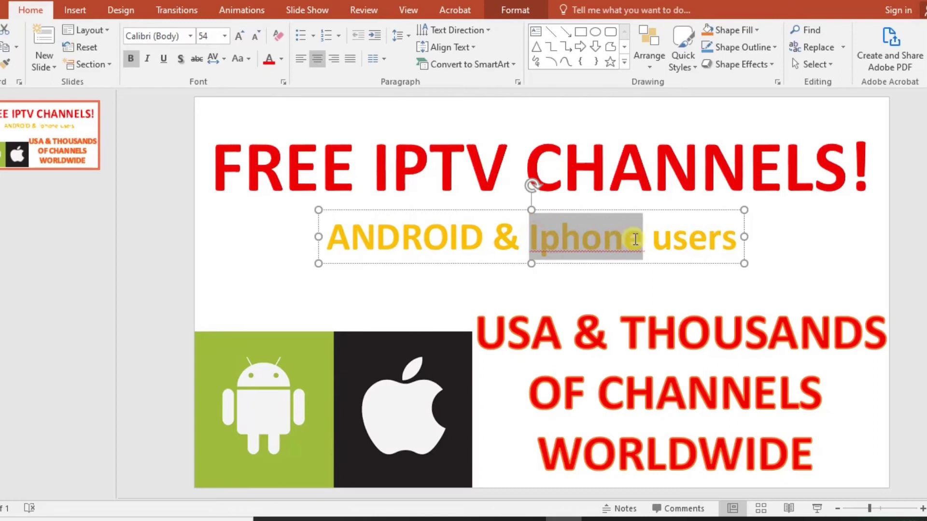
type("i")
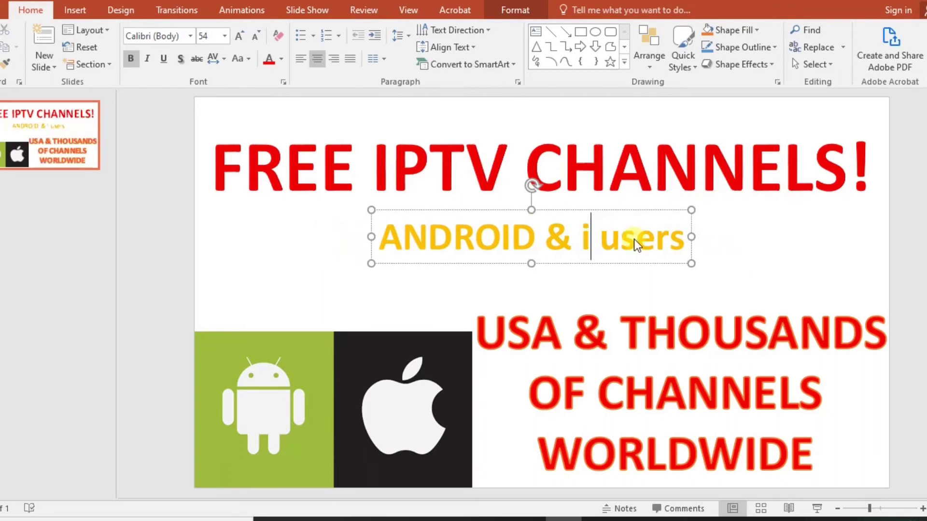
type("Phone")
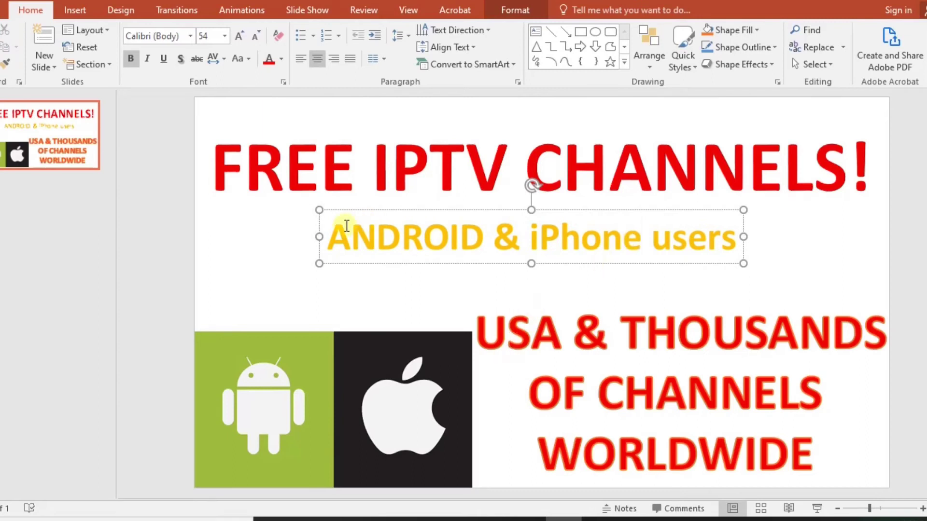
left_click_drag(328, 237, 740, 238)
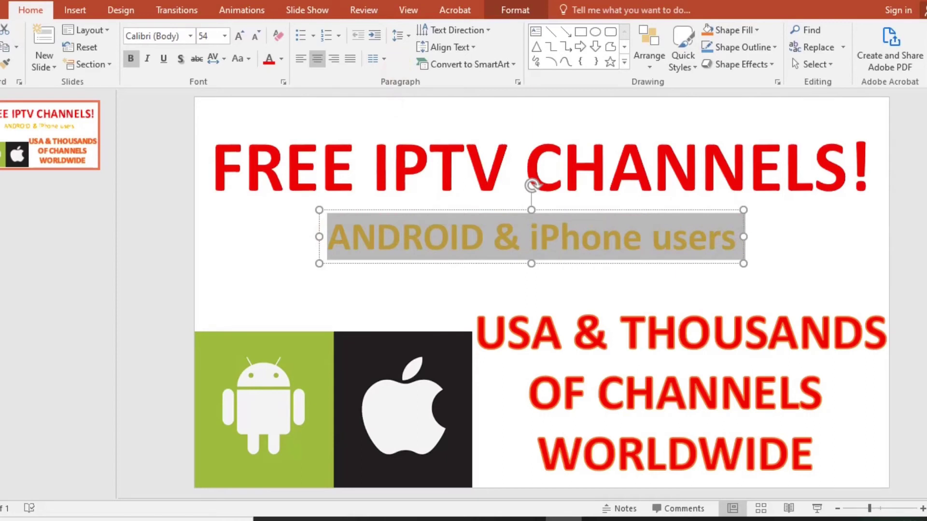
left_click(279, 60)
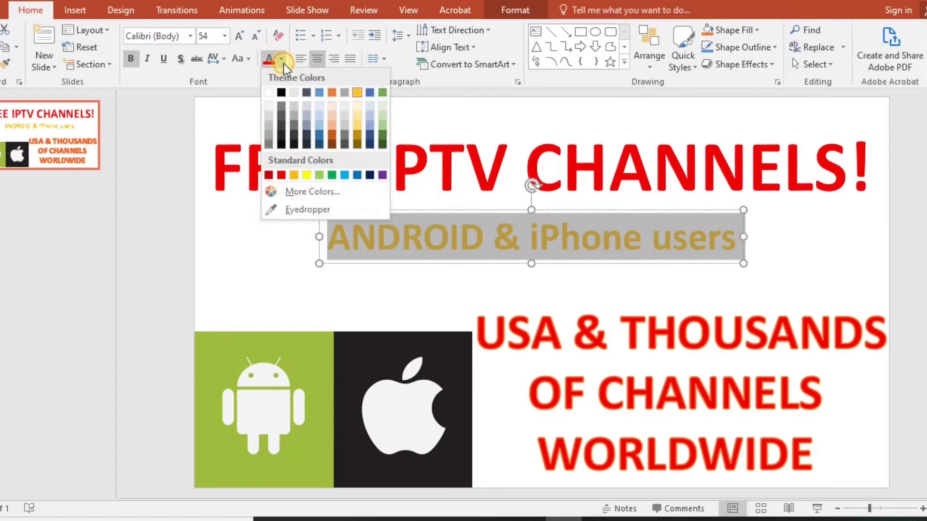
left_click(373, 175)
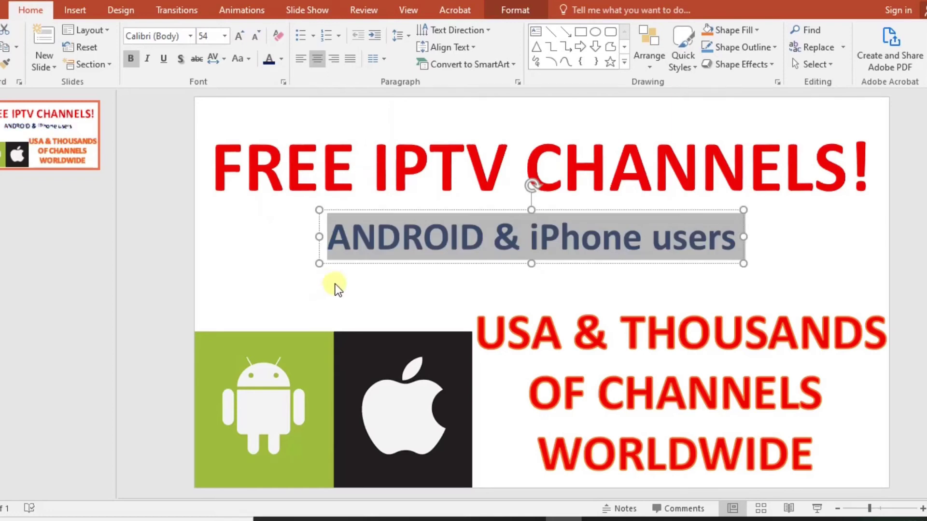
left_click(335, 283)
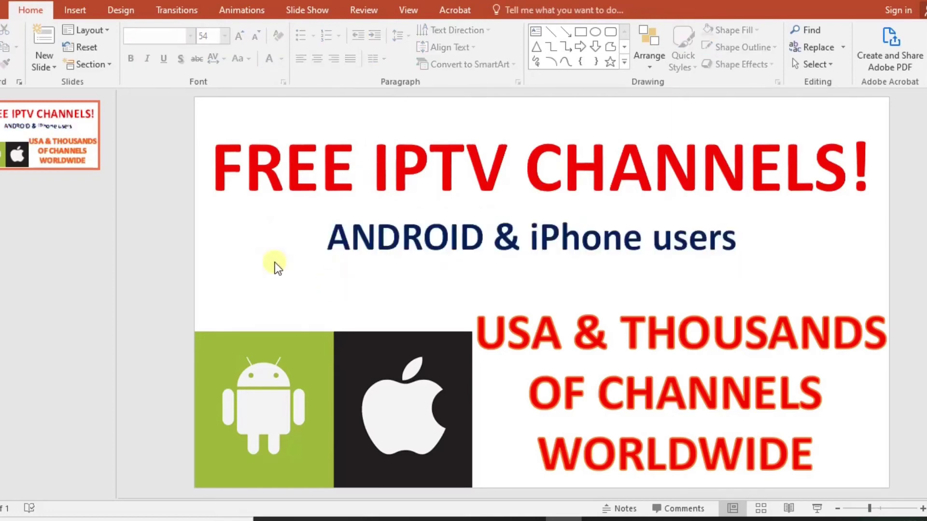
Move the USA & THOUSANDS text up beneath the subtitle
left_click(658, 316)
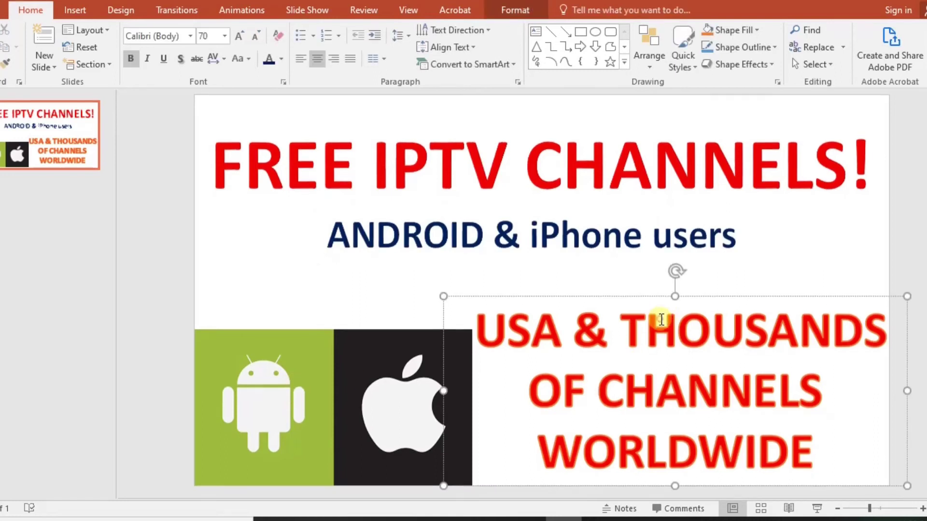
left_click_drag(660, 297, 639, 257)
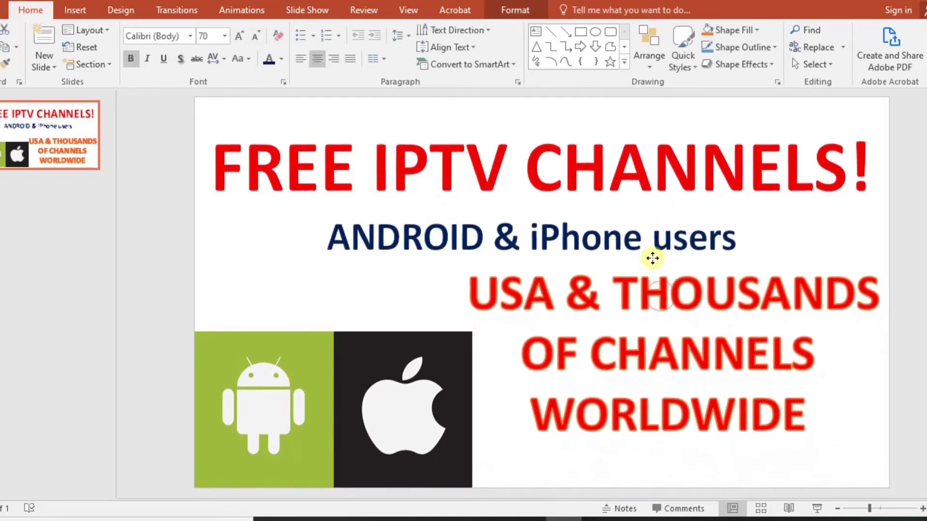
left_click(315, 374)
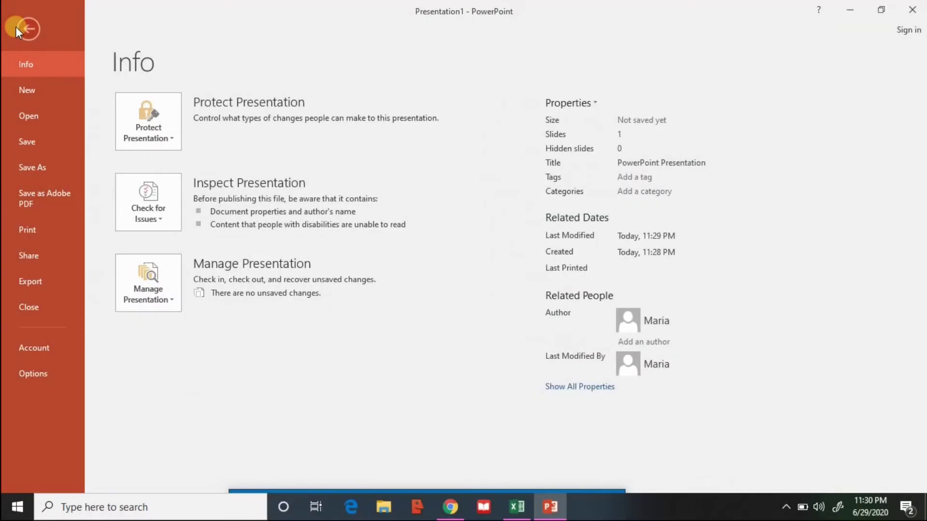
Save only the current slide to the Desktop as the JPEG 'thumb IPTV.jpg'
left_click(40, 169)
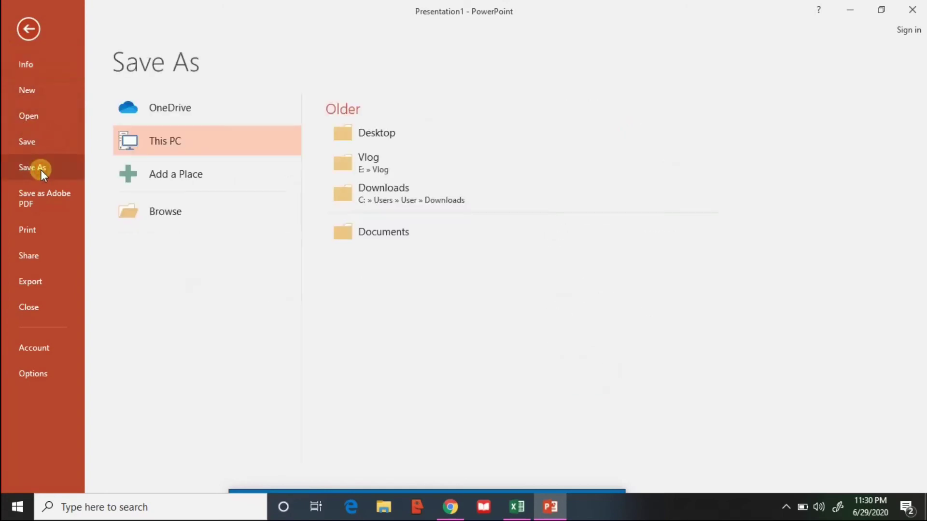
left_click(371, 135)
type("th")
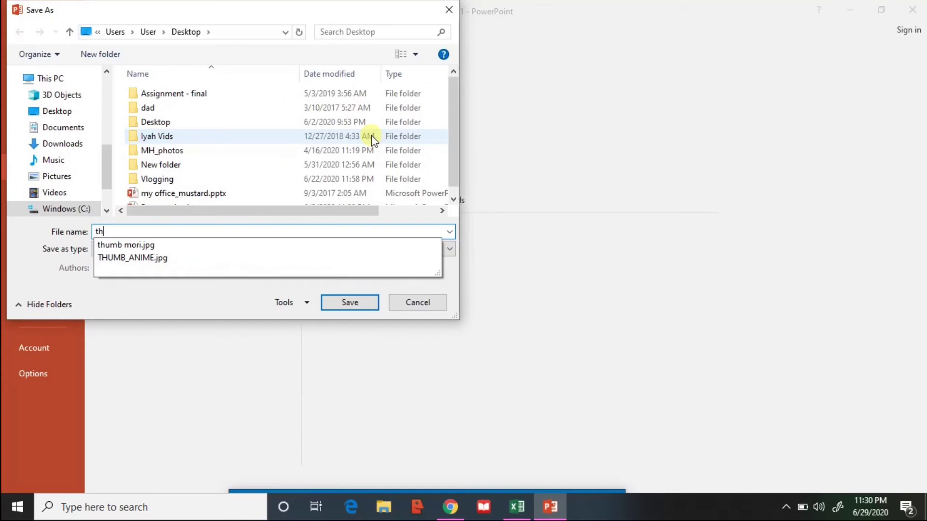
type("umb IPTV")
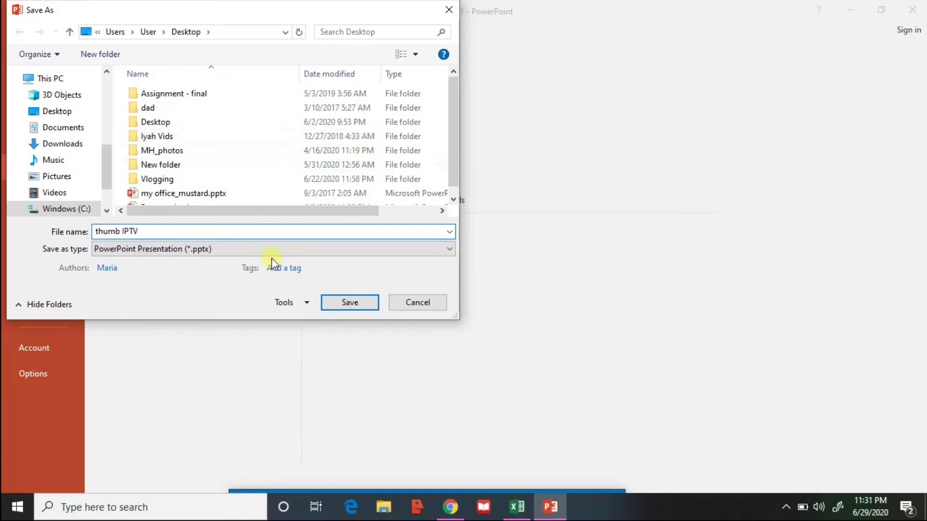
left_click(272, 249)
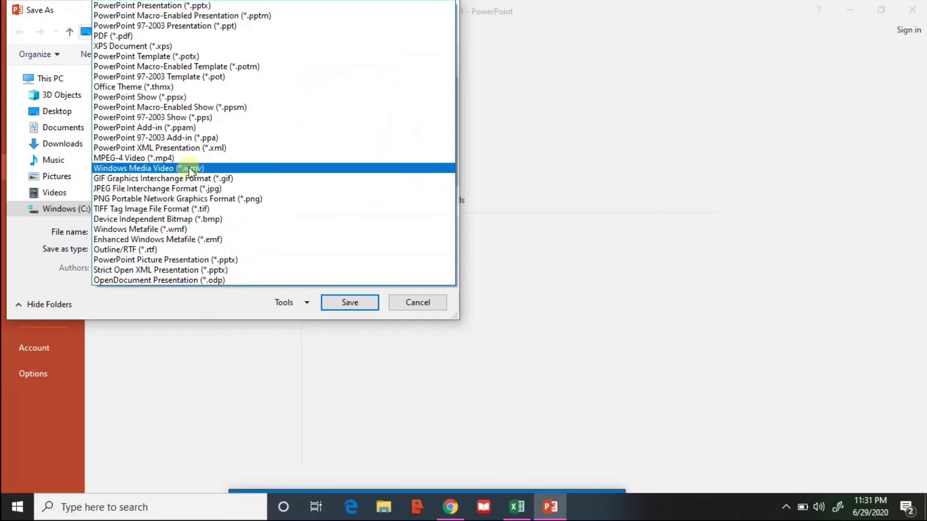
left_click(171, 190)
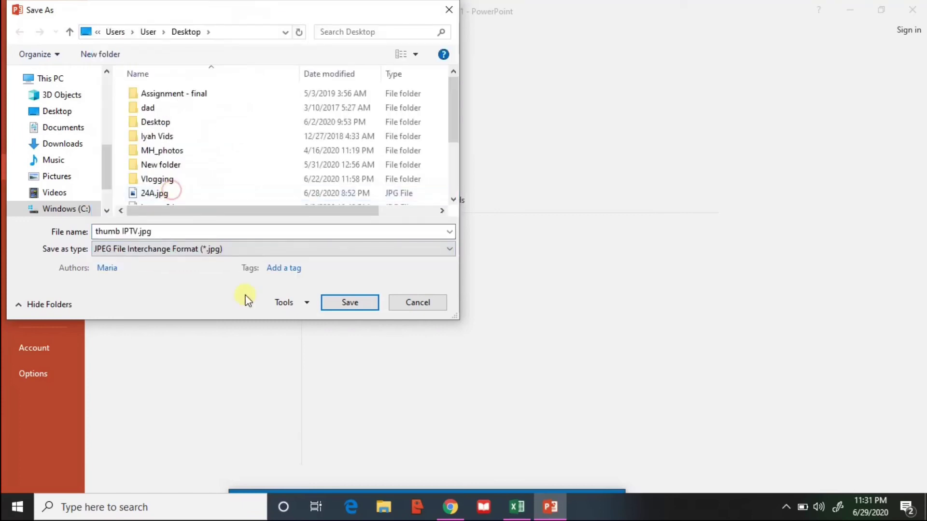
left_click(342, 308)
left_click(444, 289)
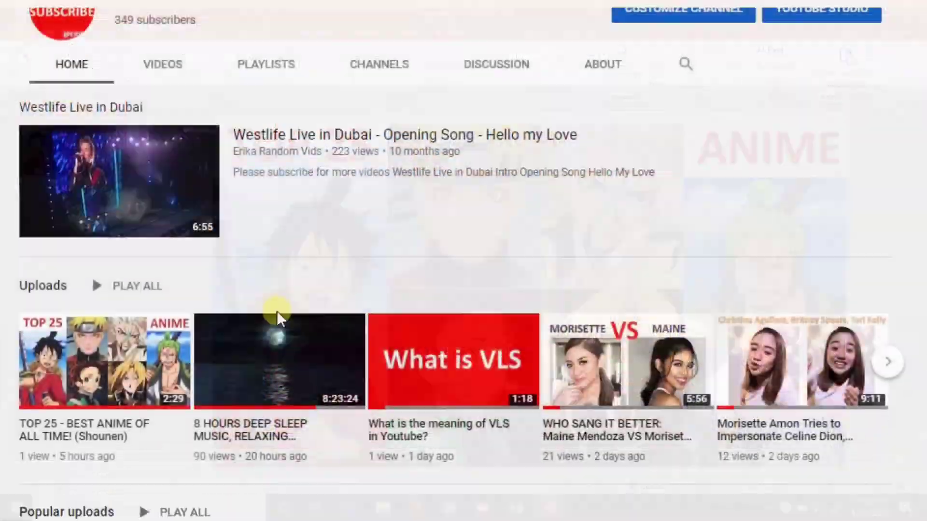
scroll(276, 310, "down", 5)
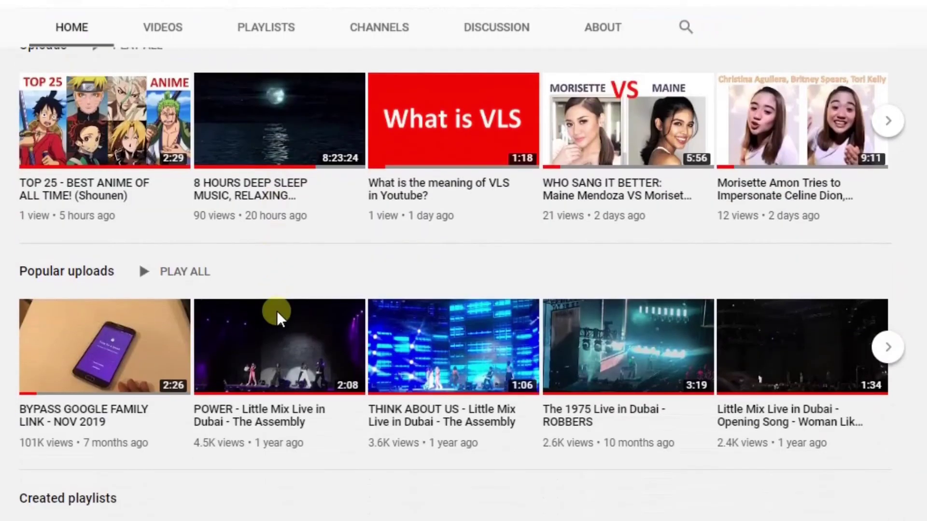
left_click(138, 193)
left_click_drag(138, 193, 182, 266)
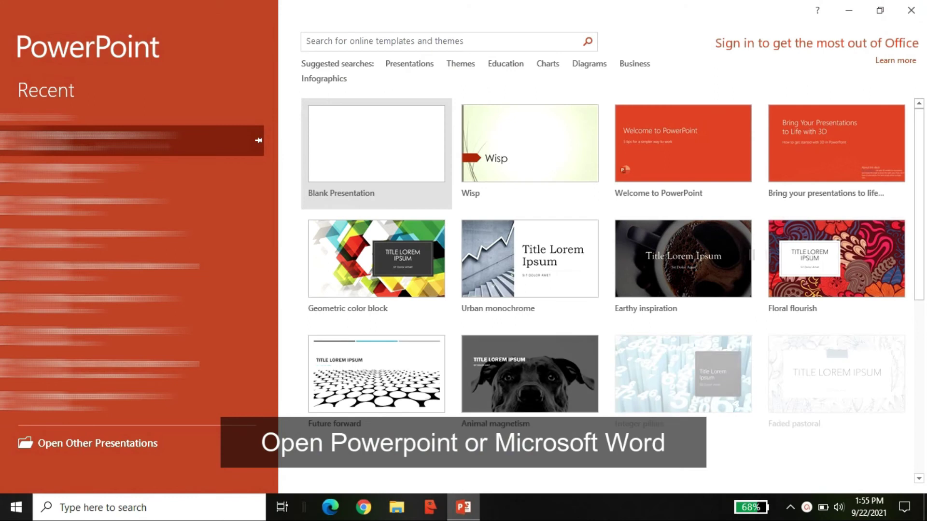
Start a blank presentation and delete its title and subtitle placeholders
left_click(325, 161)
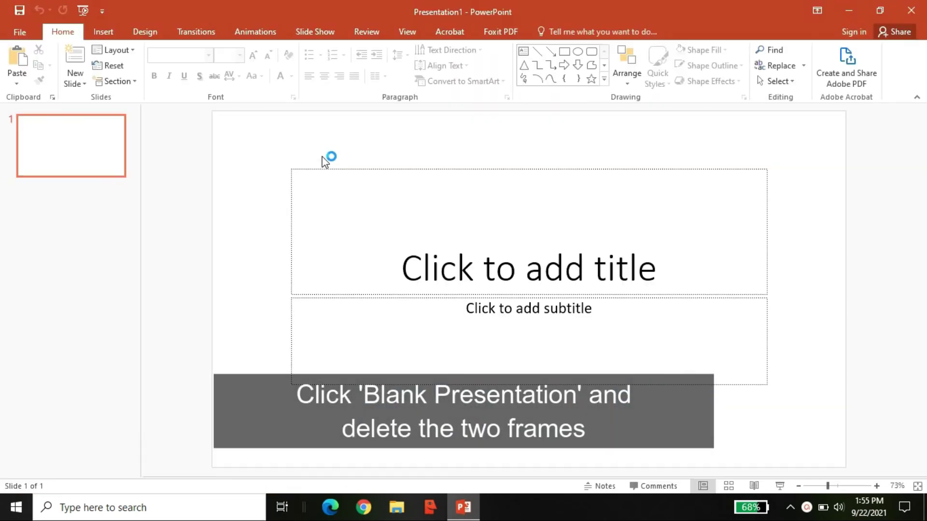
left_click(350, 168)
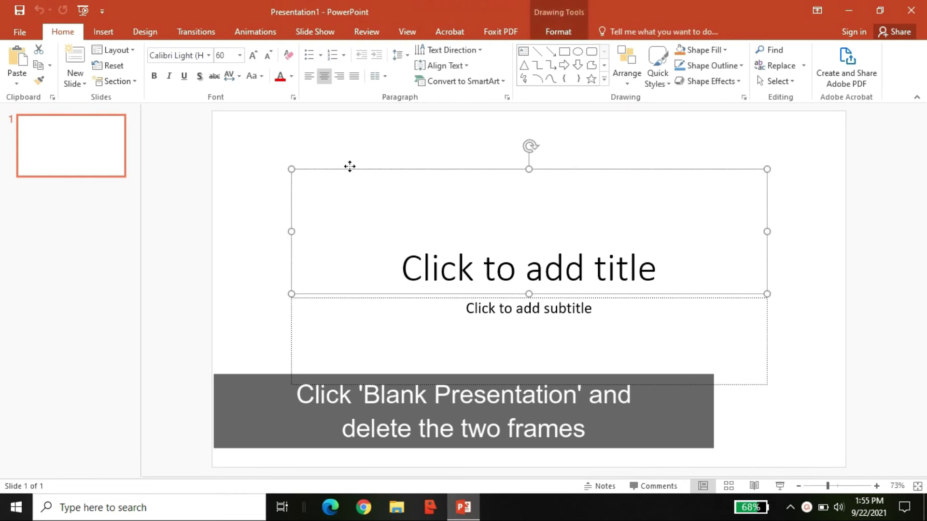
key("Delete")
left_click(381, 295)
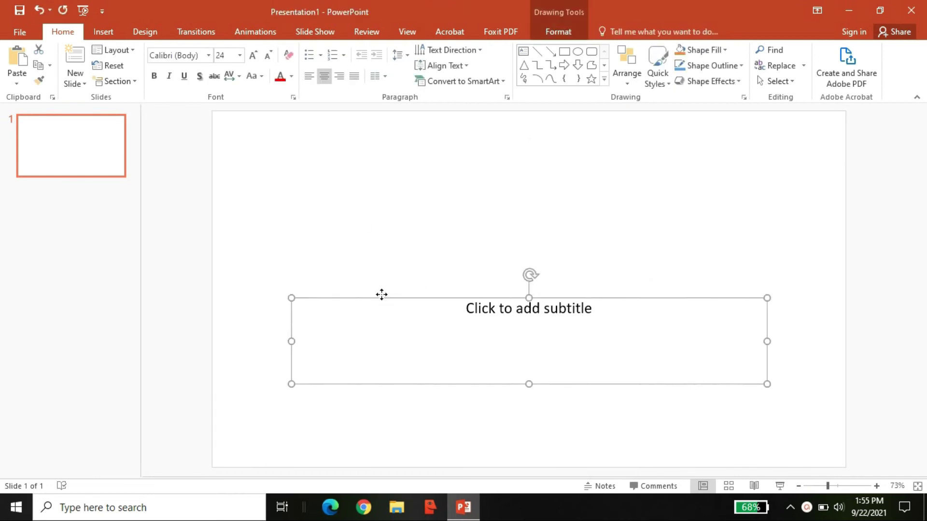
key("Delete")
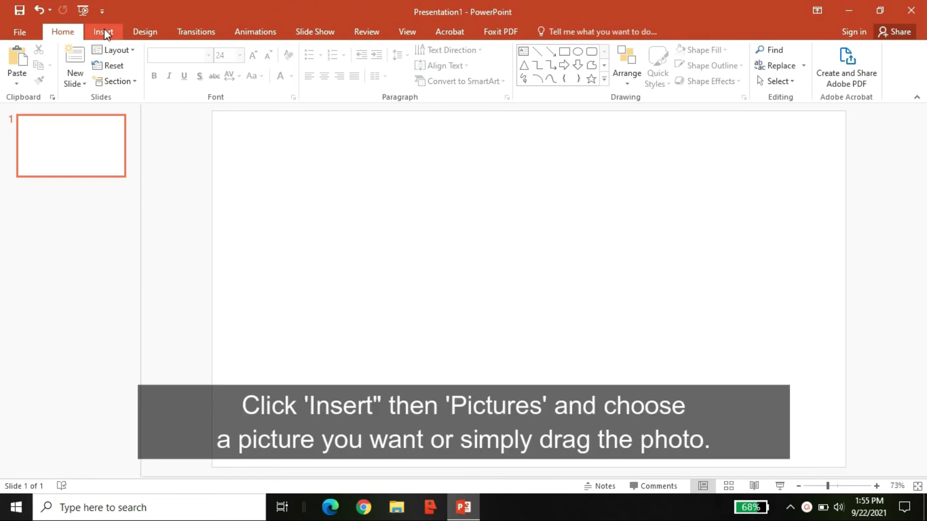
Place the TP-Link router photo from the desktop onto the empty slide
left_click(105, 33)
left_click(87, 60)
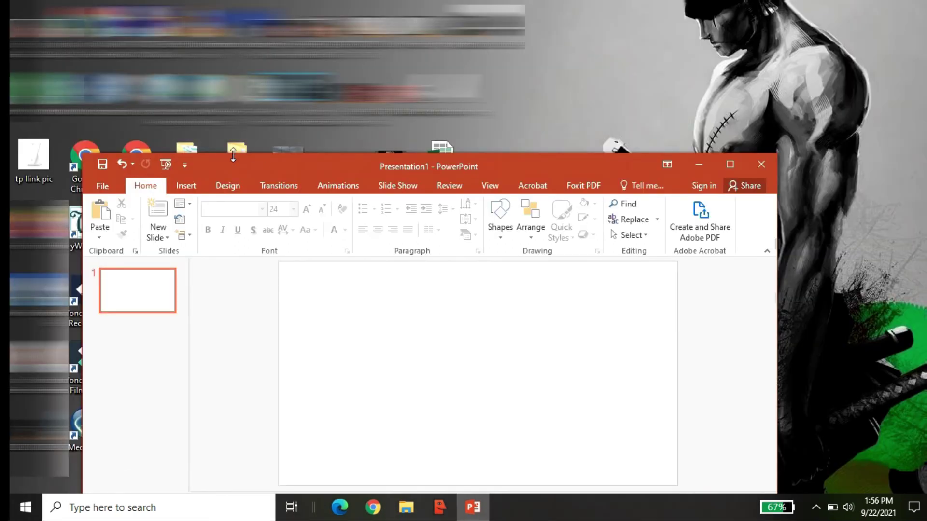
left_click_drag(23, 162, 411, 340)
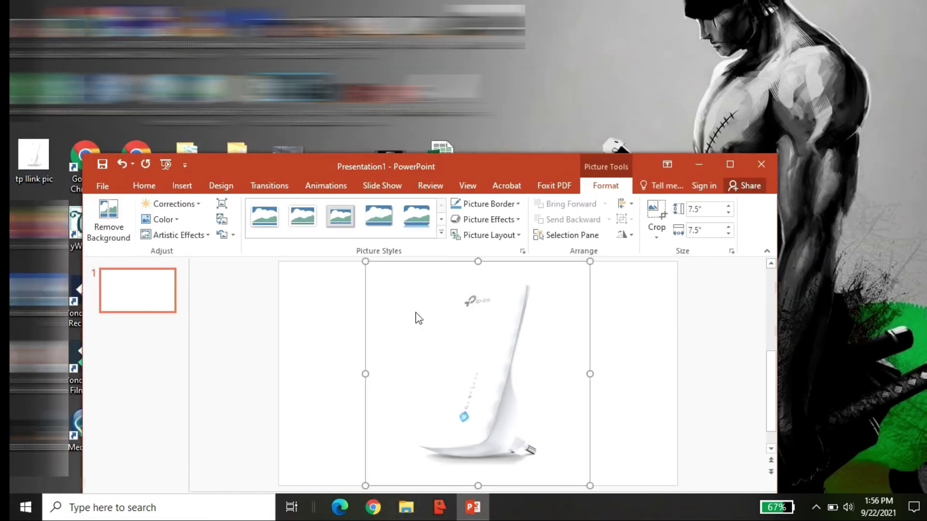
Remove the router photo's background, marking its logo, plug and top edges to keep
double_click(488, 165)
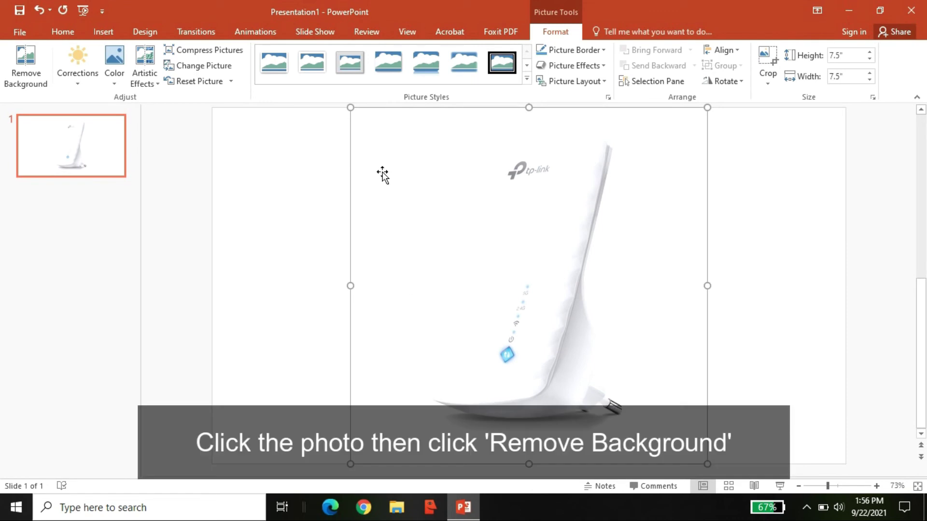
left_click(38, 70)
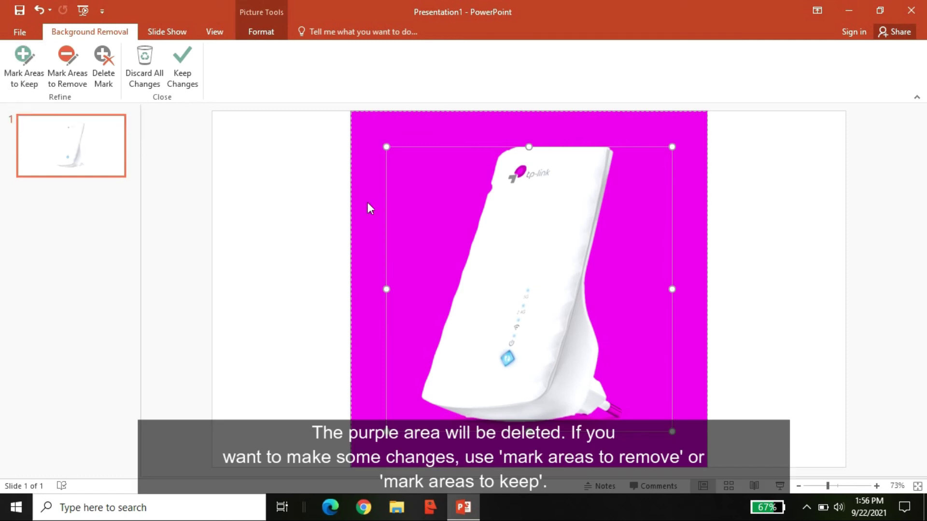
left_click_drag(386, 145, 382, 137)
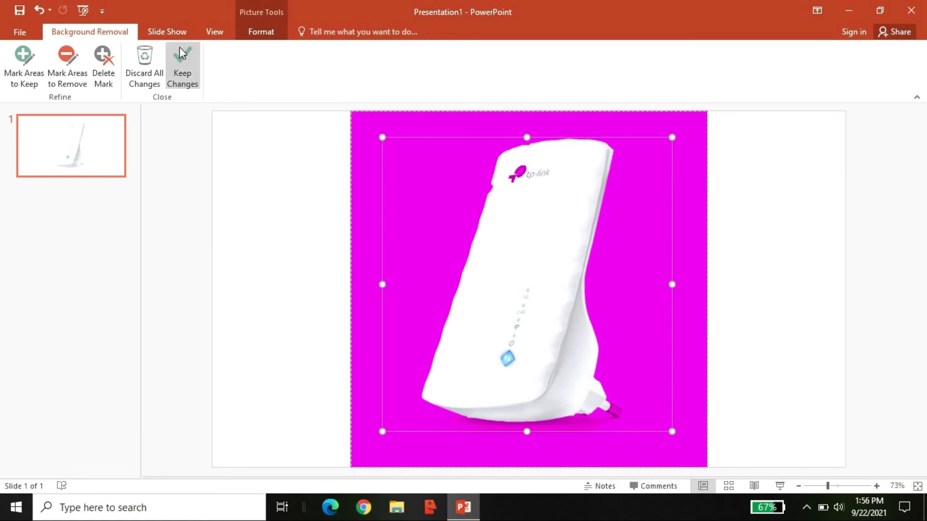
left_click(24, 67)
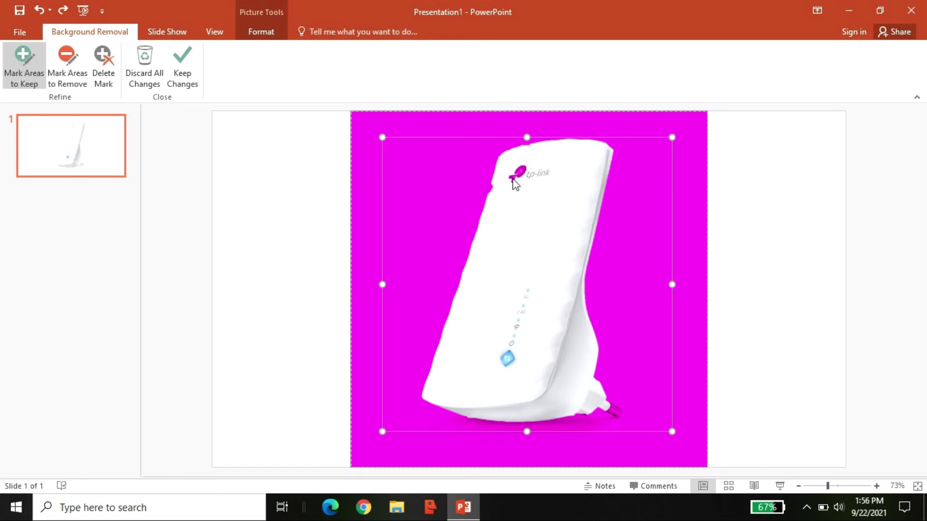
left_click(517, 174)
left_click(615, 412)
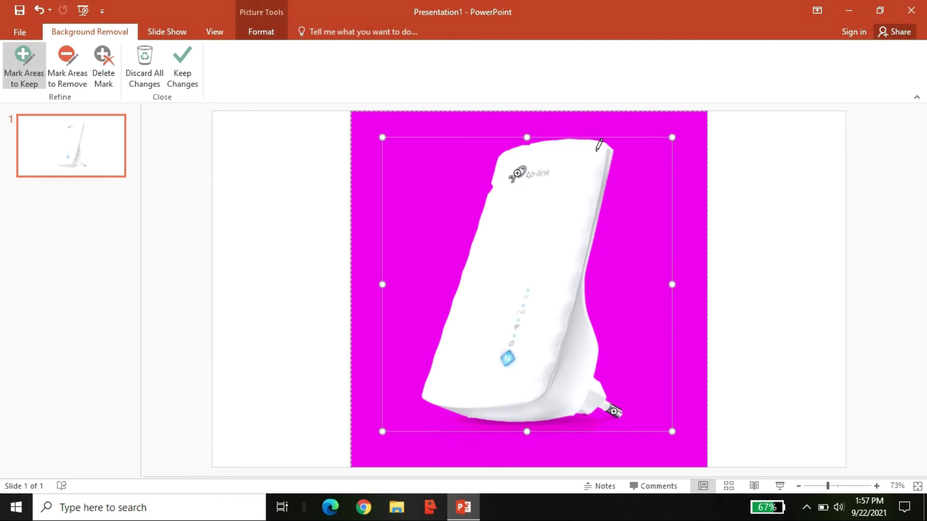
left_click_drag(504, 152, 531, 145)
left_click(490, 187)
left_click(176, 58)
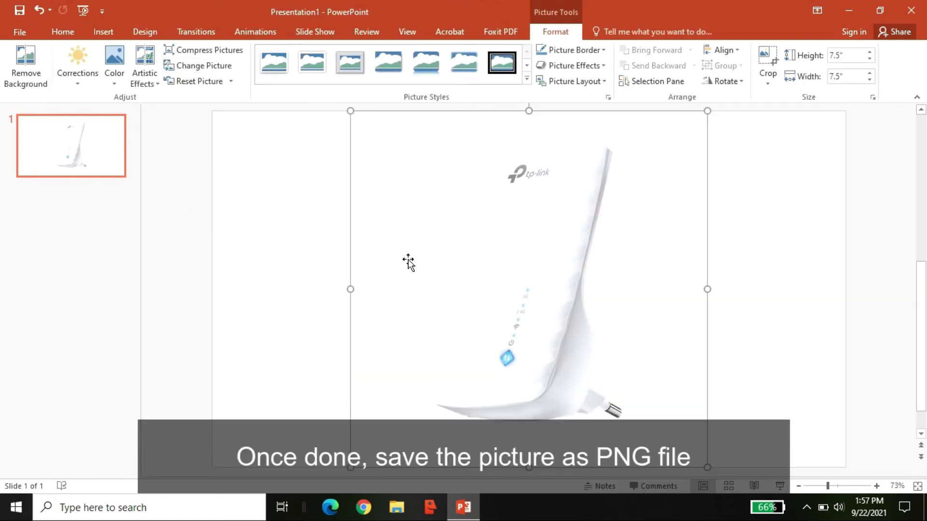
Save the router cutout as a PNG image under a new file name
left_click_drag(407, 263, 401, 274)
right_click(401, 274)
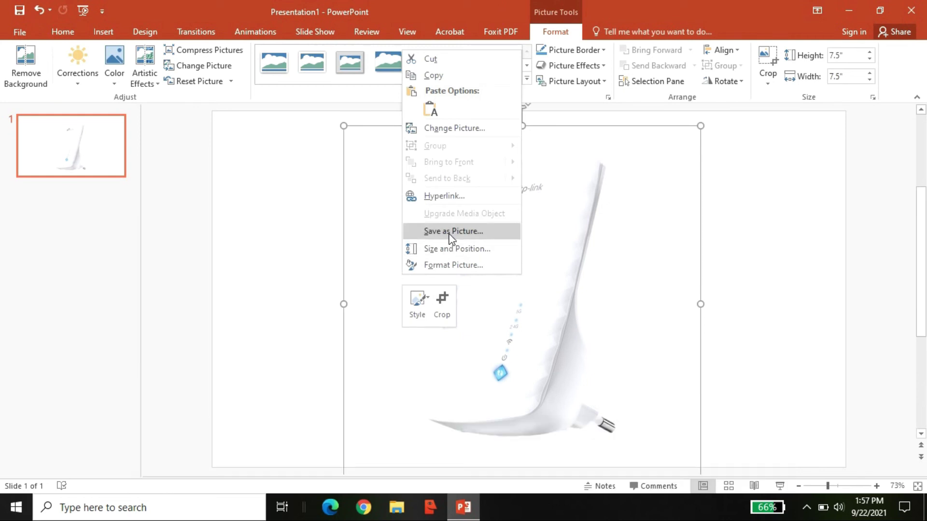
left_click(450, 233)
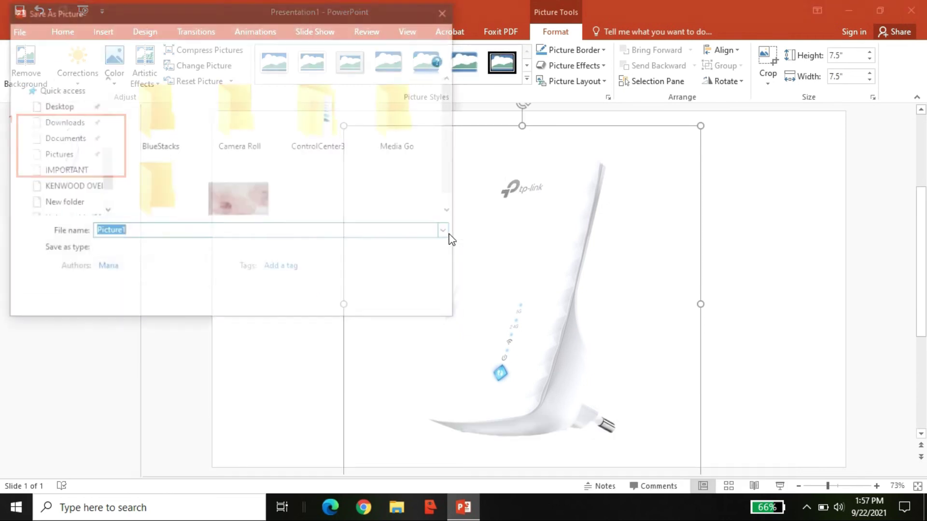
left_click(171, 253)
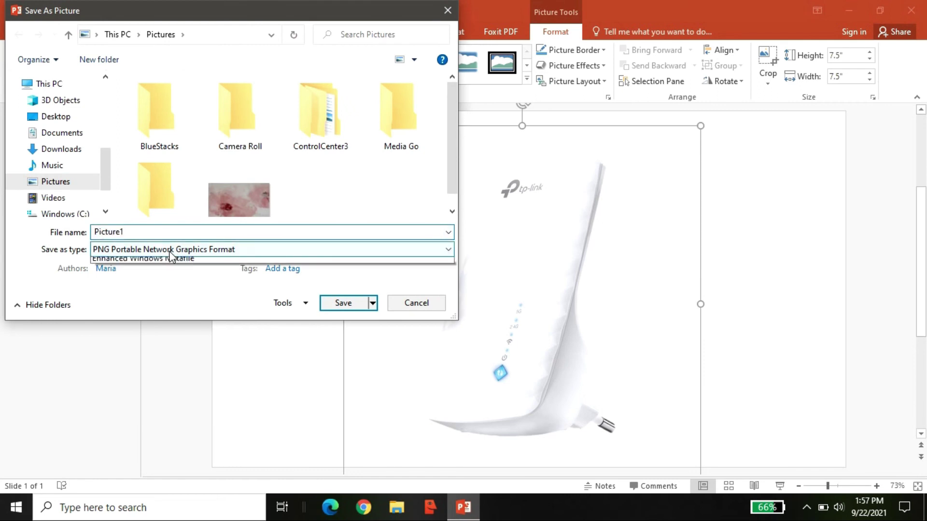
left_click(140, 284)
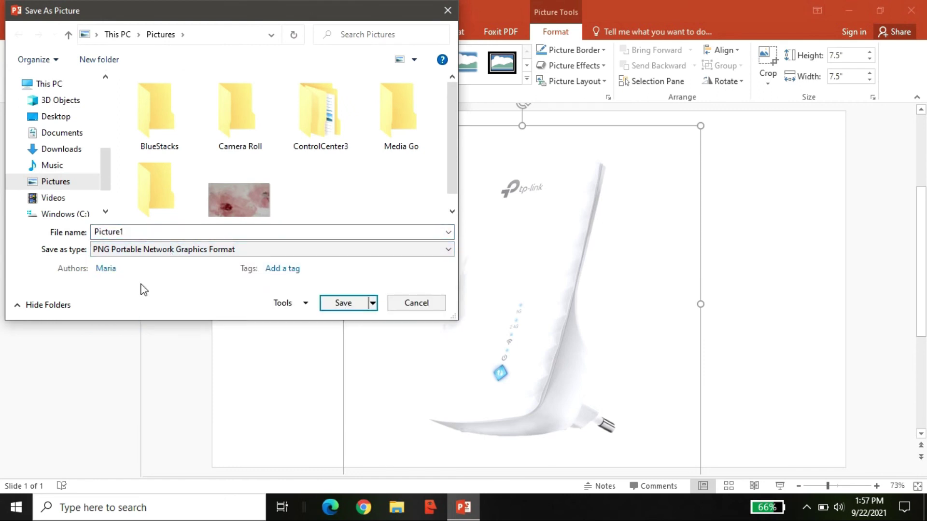
left_click(139, 234)
type("n")
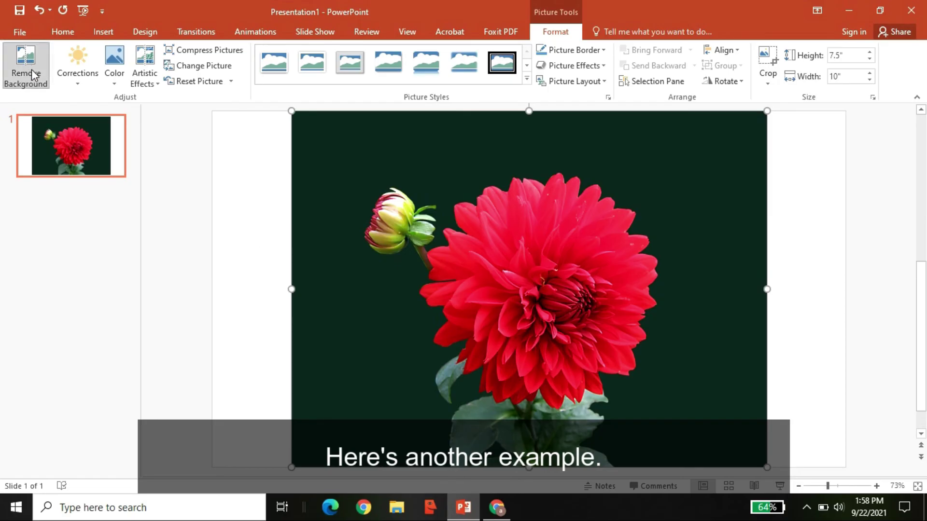
Strip the dark green backdrop from the dahlia photo, extending the keep area down to include the stem
left_click(32, 75)
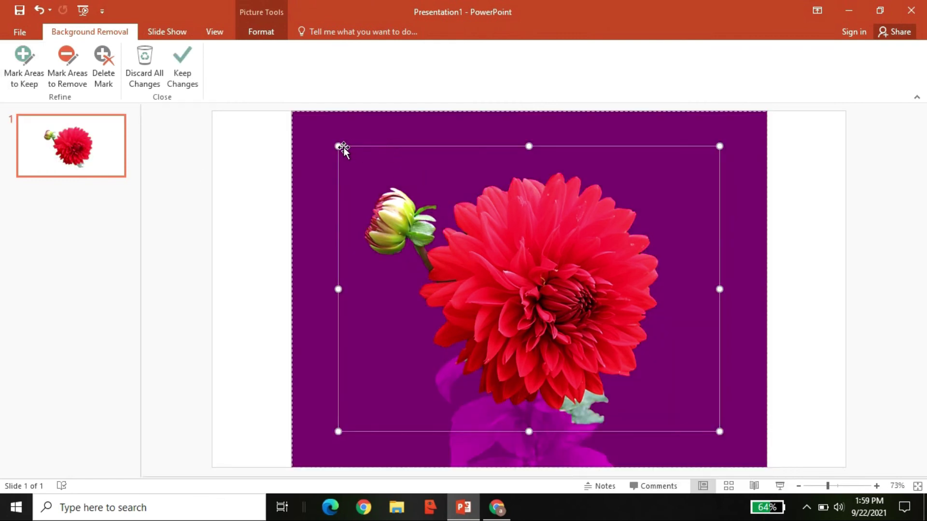
left_click_drag(529, 431, 535, 467)
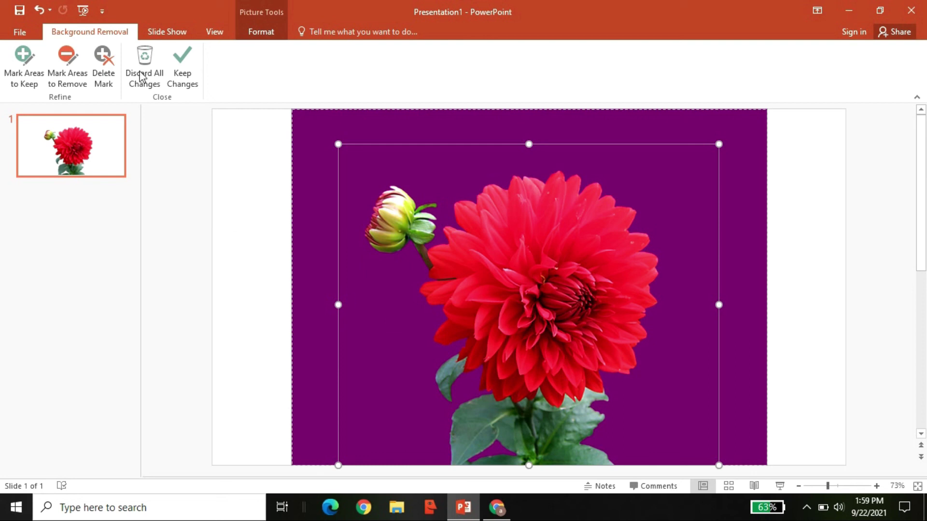
left_click(178, 76)
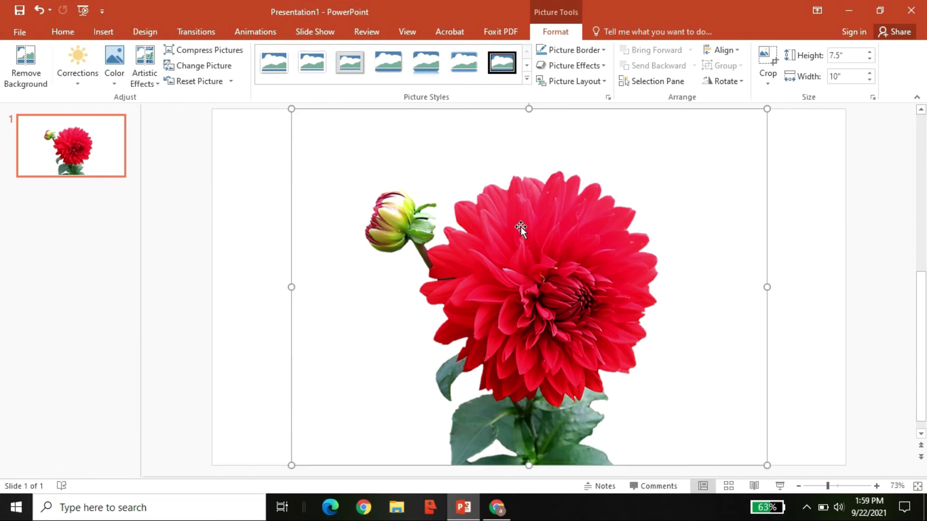
Save the dahlia cutout as the PNG picture 'flower no BG' on the Desktop
right_click(439, 219)
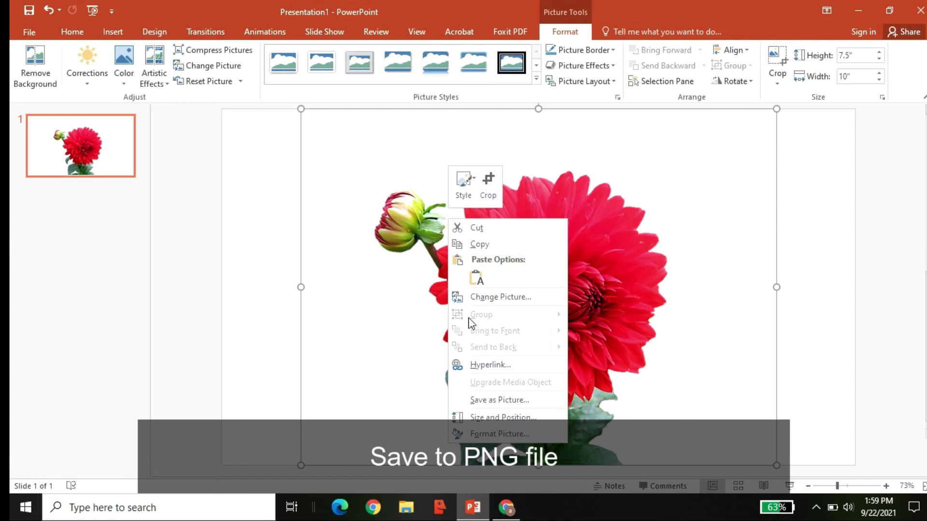
left_click(494, 400)
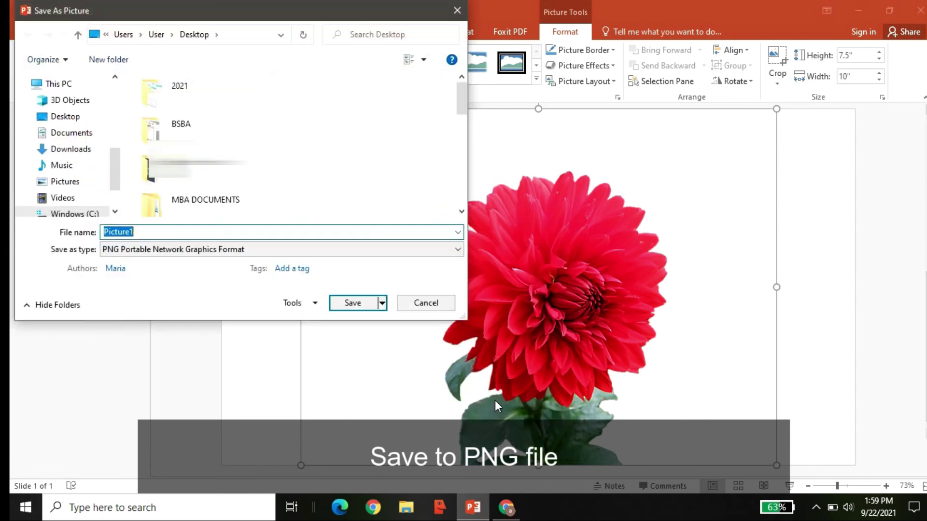
type("flowe")
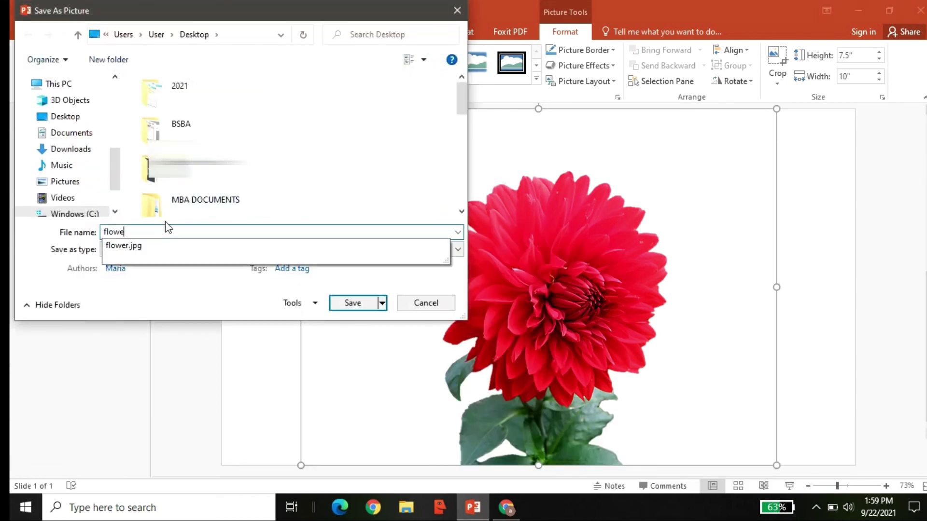
type("r no BG")
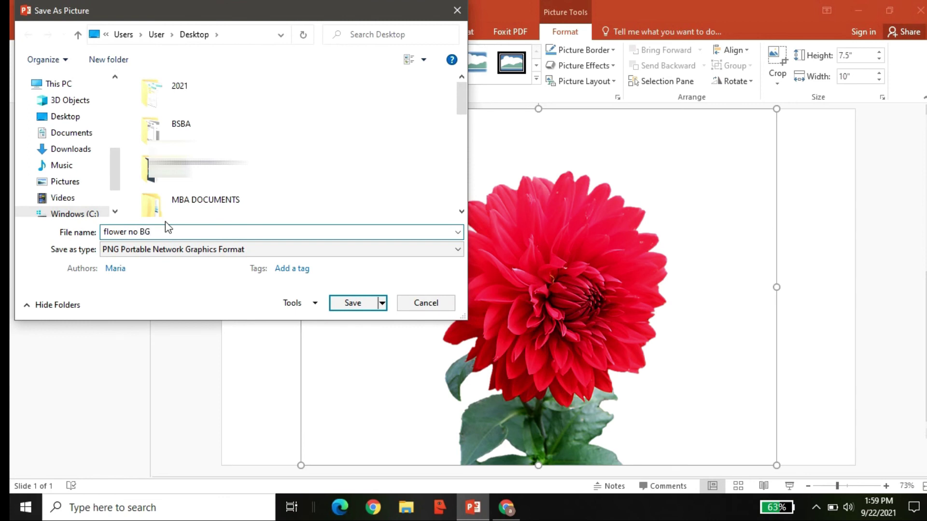
left_click(367, 307)
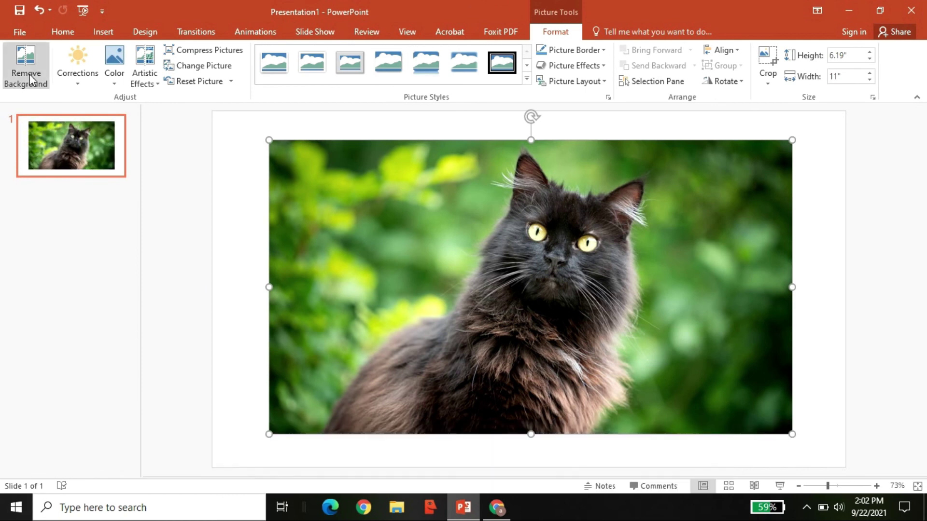
Start background removal on the cat photo and fit the keep marquee around the cat
left_click(24, 74)
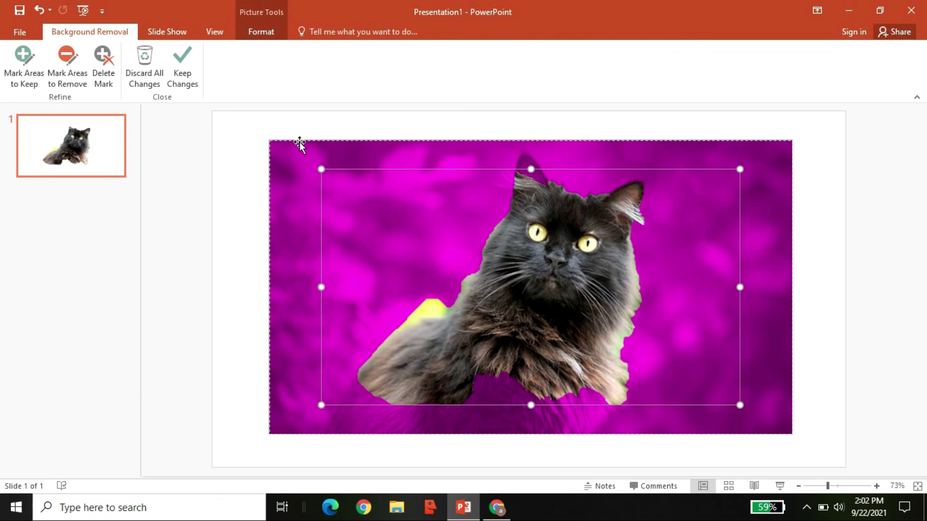
left_click_drag(530, 169, 532, 140)
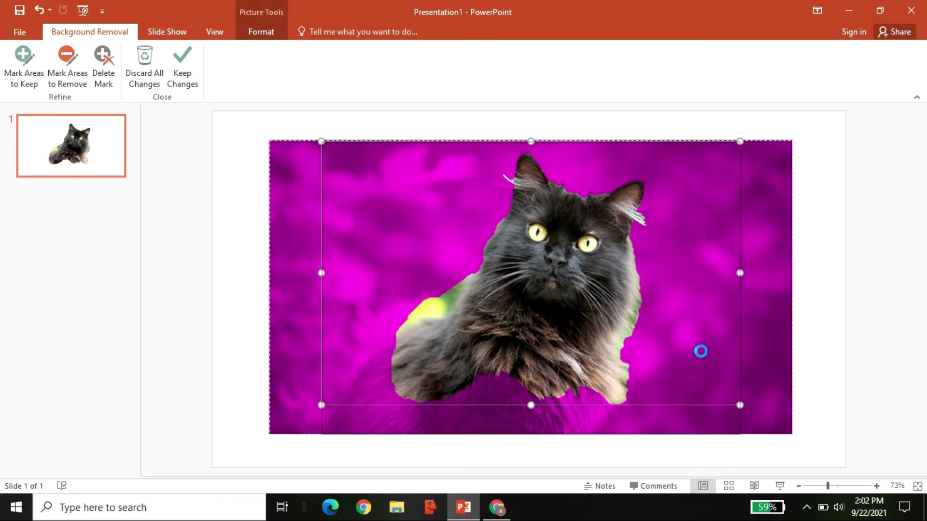
left_click_drag(740, 287, 659, 287)
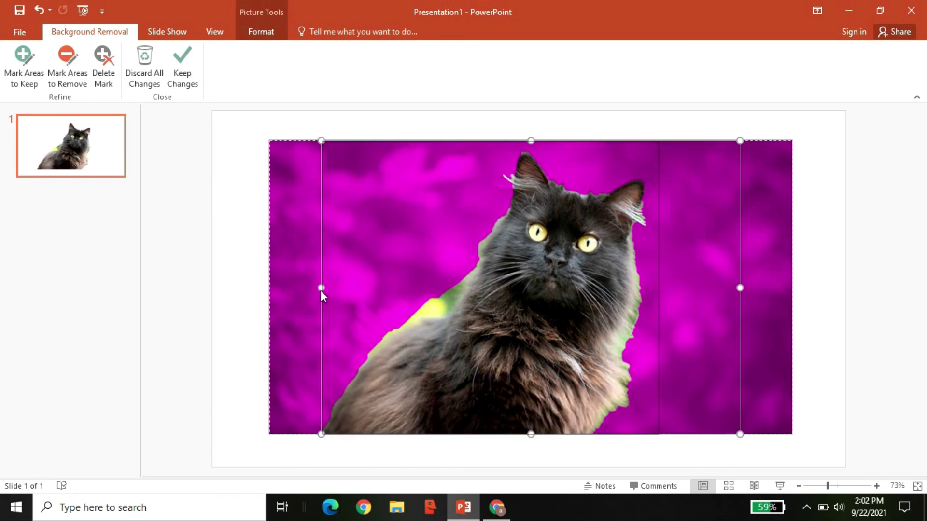
left_click_drag(322, 288, 309, 293)
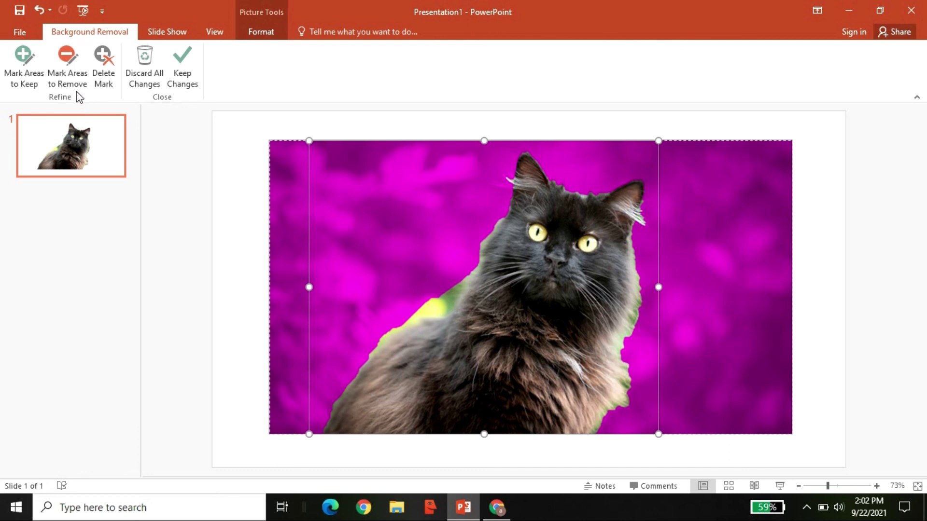
Mark the shoulder patch, right-edge green fringe and lower-right edge areas for removal
left_click(66, 69)
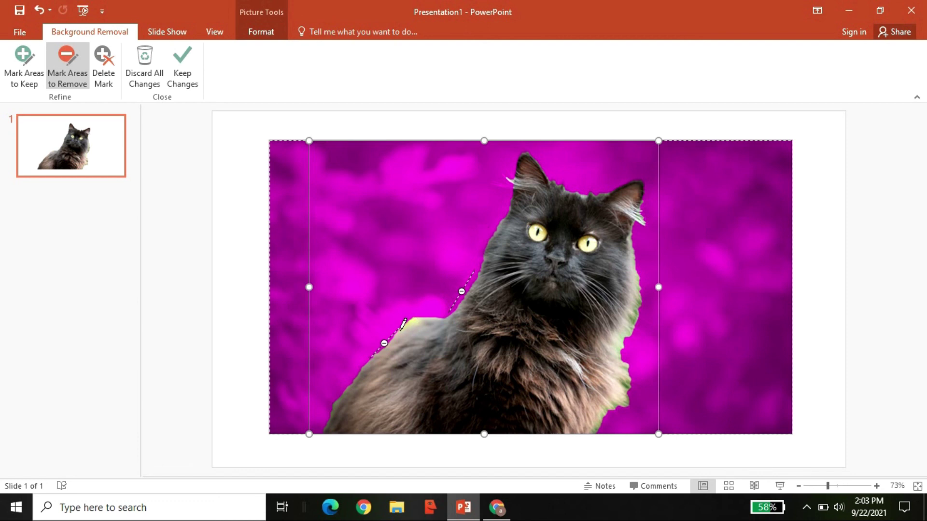
left_click_drag(399, 331, 426, 319)
left_click(628, 405)
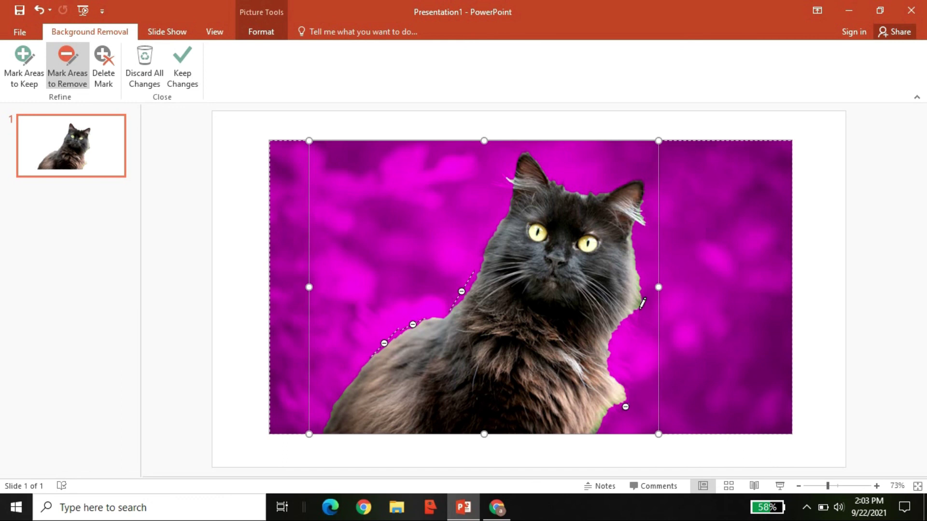
key("ctrl+z")
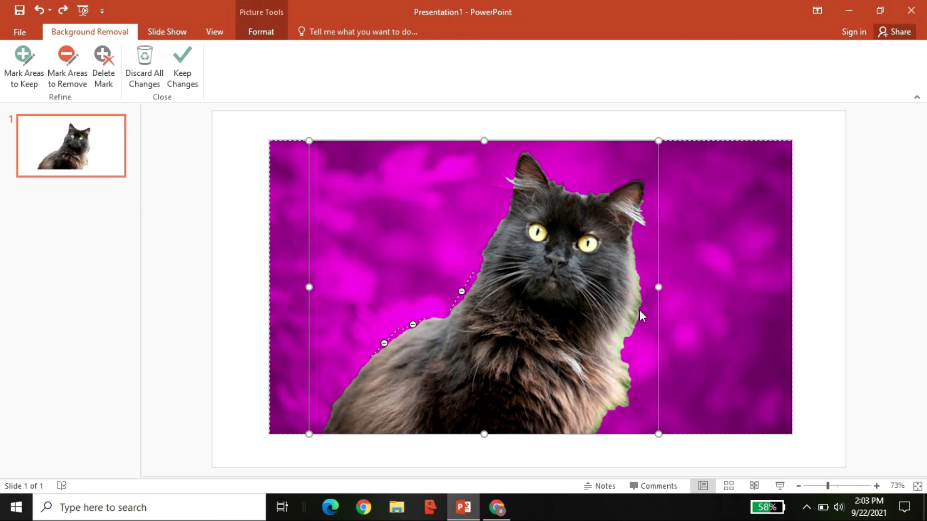
key("ctrl+y")
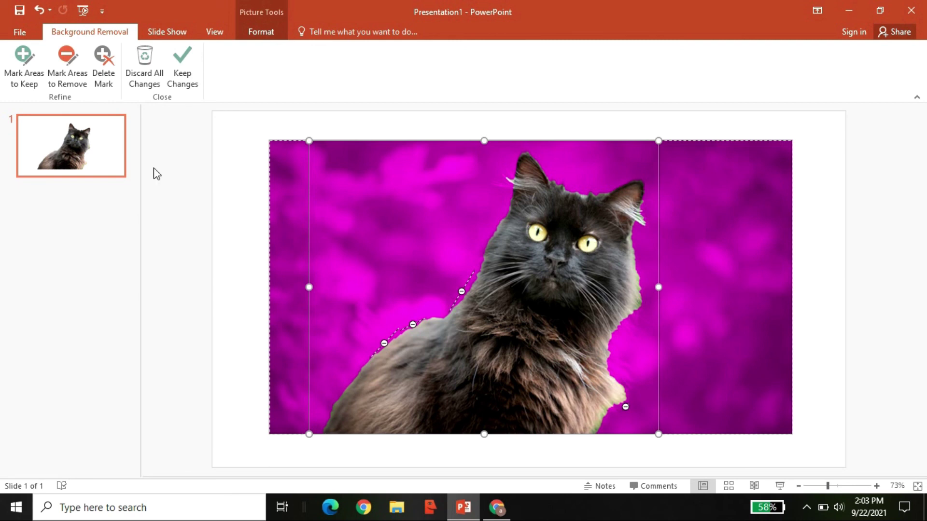
left_click(67, 67)
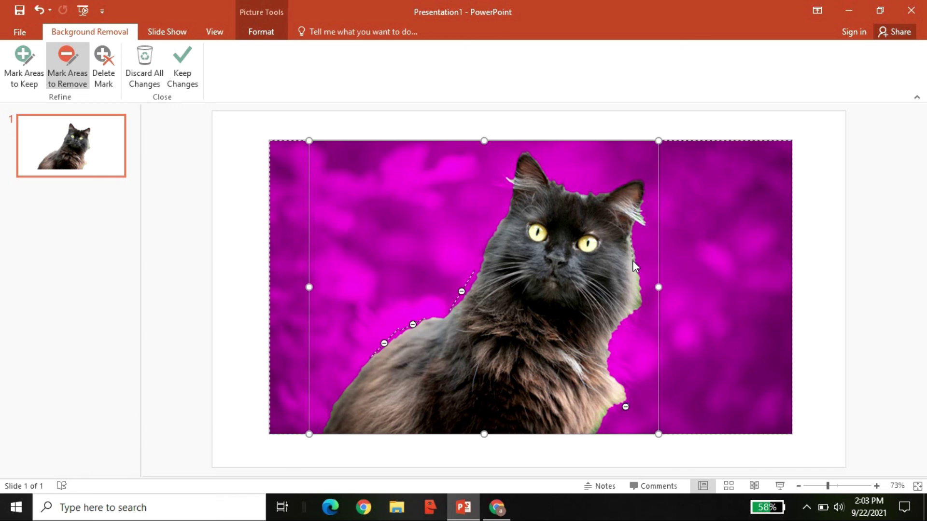
left_click(651, 297)
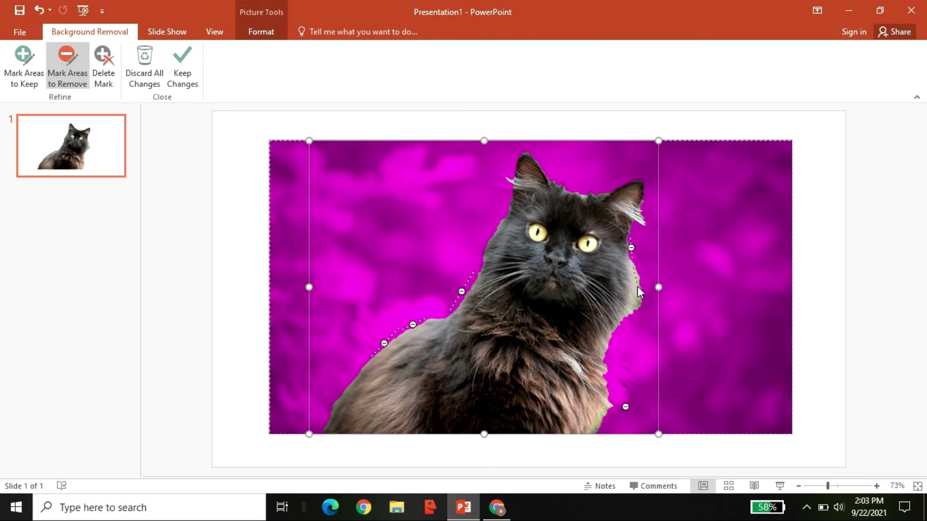
left_click_drag(639, 288, 634, 268)
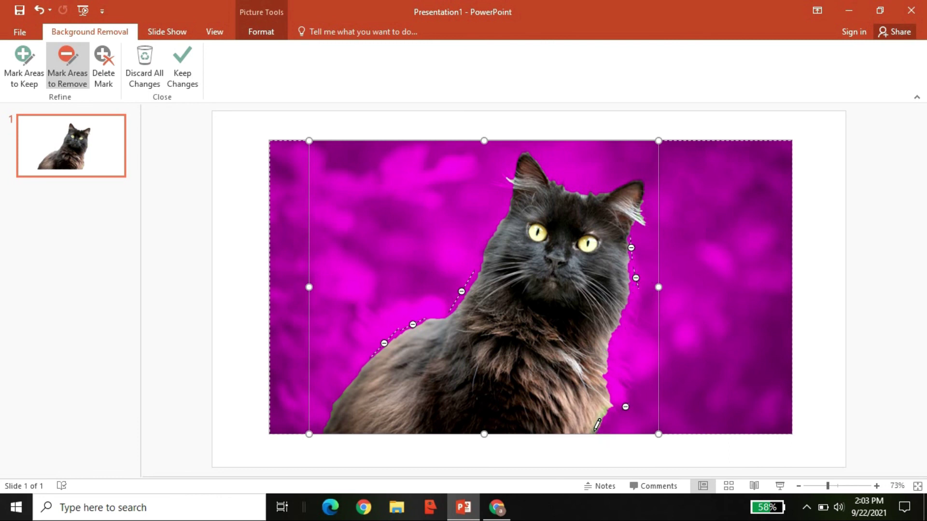
left_click_drag(600, 422, 595, 430)
key("Escape")
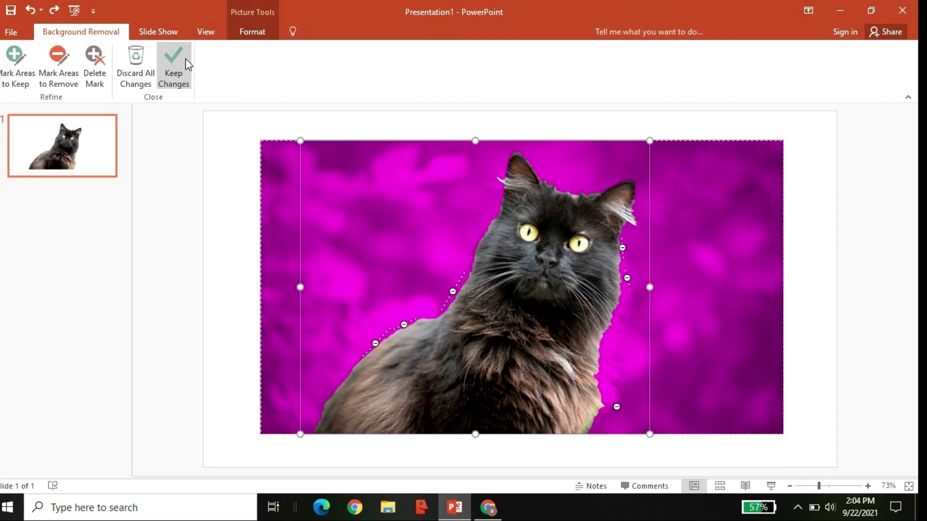
Apply the cat cutout, then mark the leftover green near its lower right for removal and reapply
left_click(186, 59)
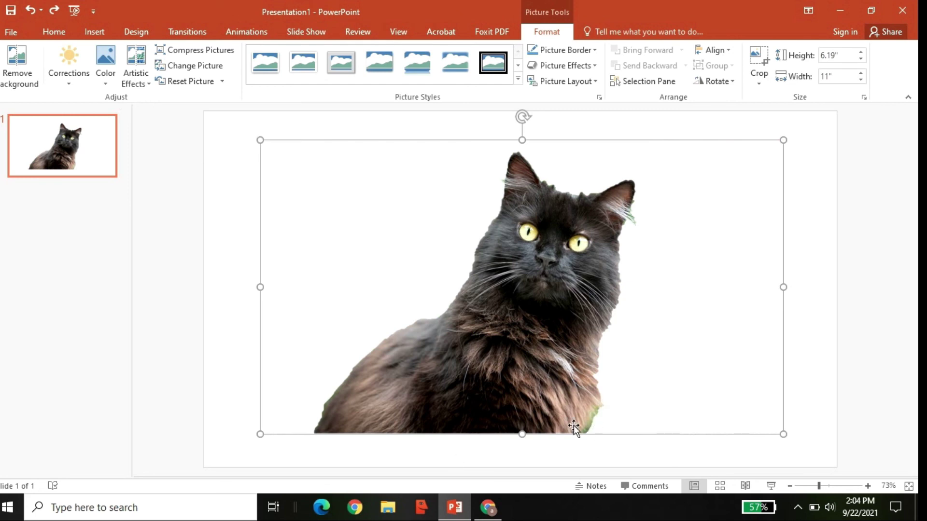
left_click(30, 73)
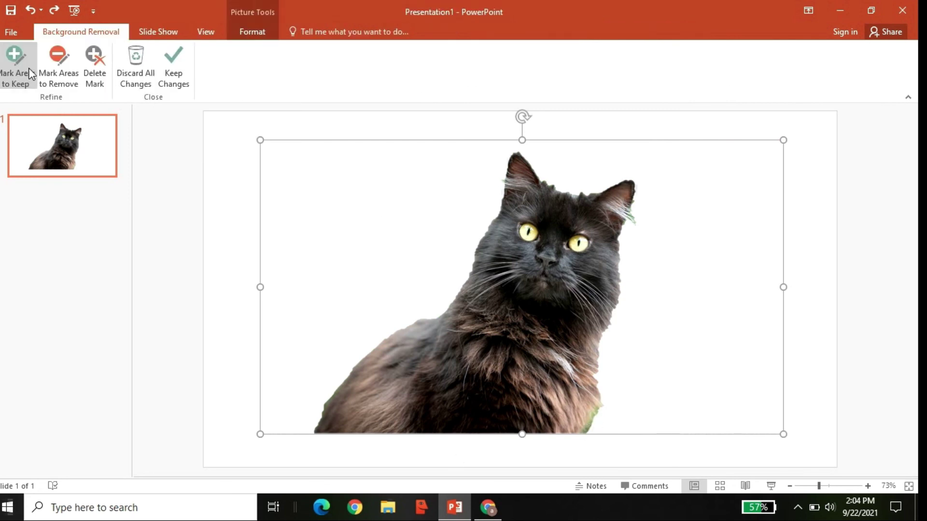
left_click(59, 67)
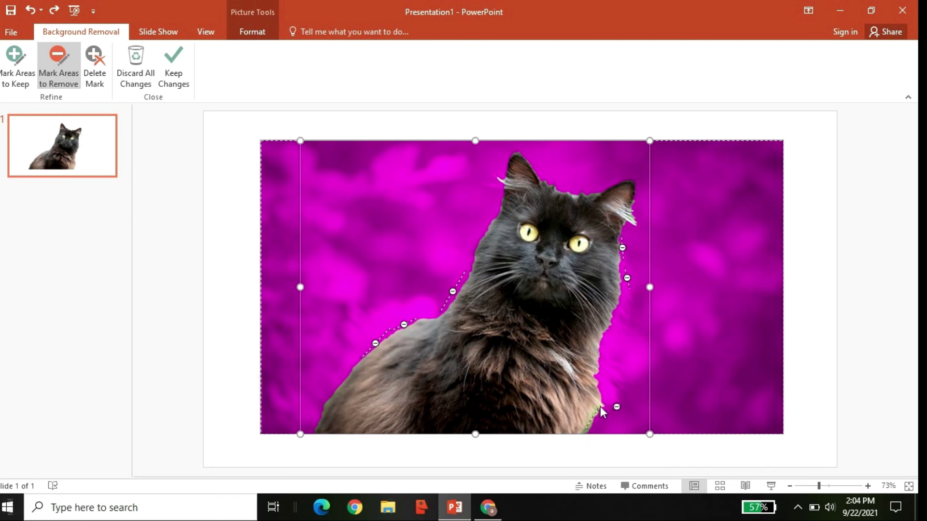
left_click_drag(601, 406, 601, 406)
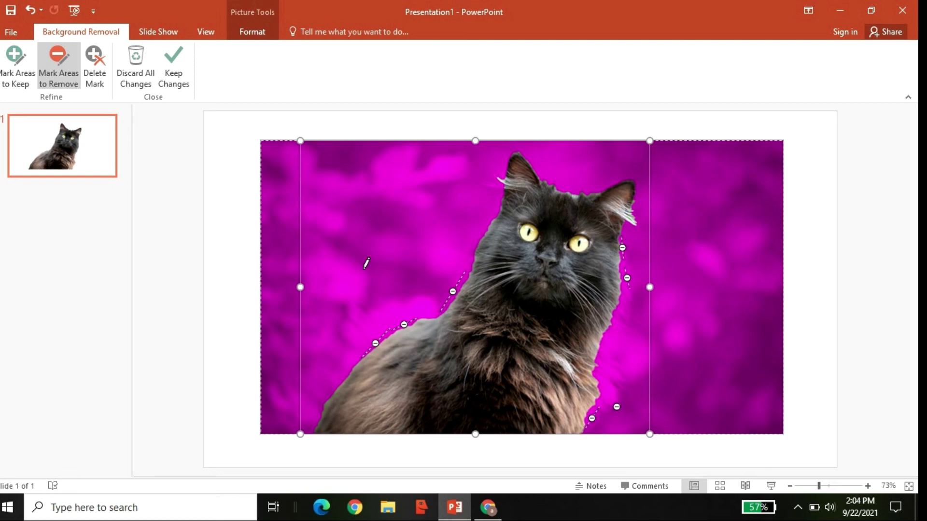
left_click(171, 72)
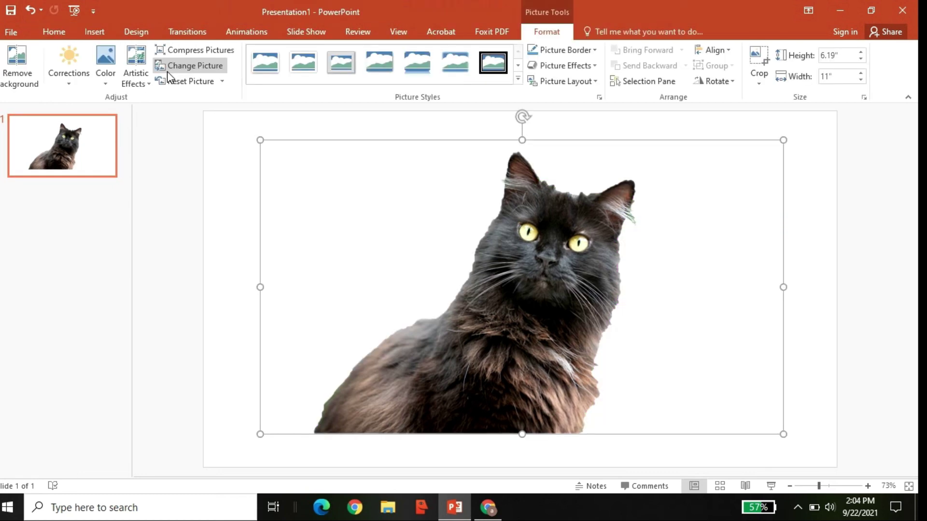
Save the black cat cutout as the PNG picture 'cat no BG' on the Desktop
right_click(418, 217)
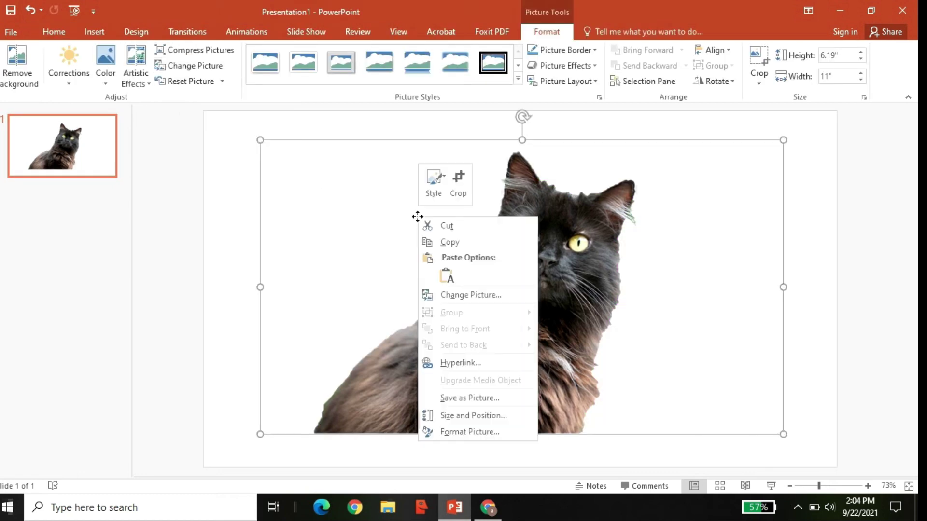
left_click(450, 395)
type("cat no BG")
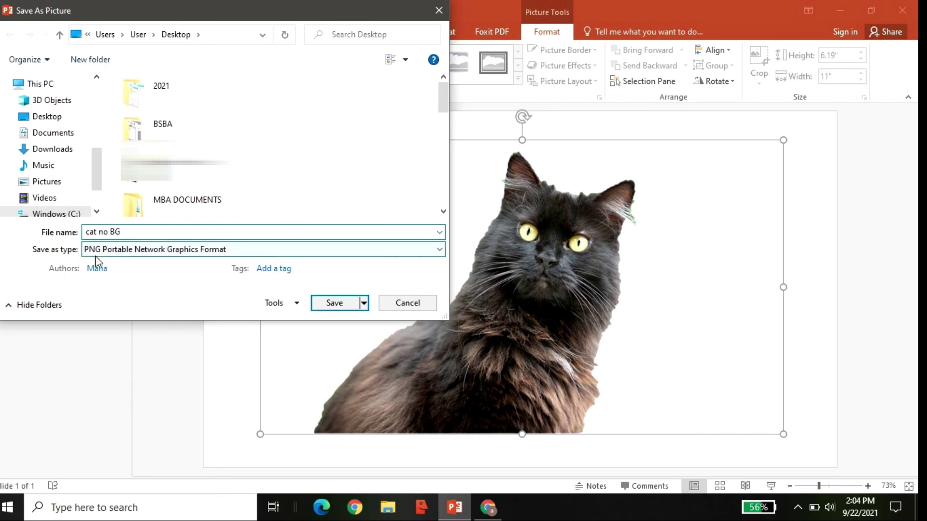
left_click(334, 303)
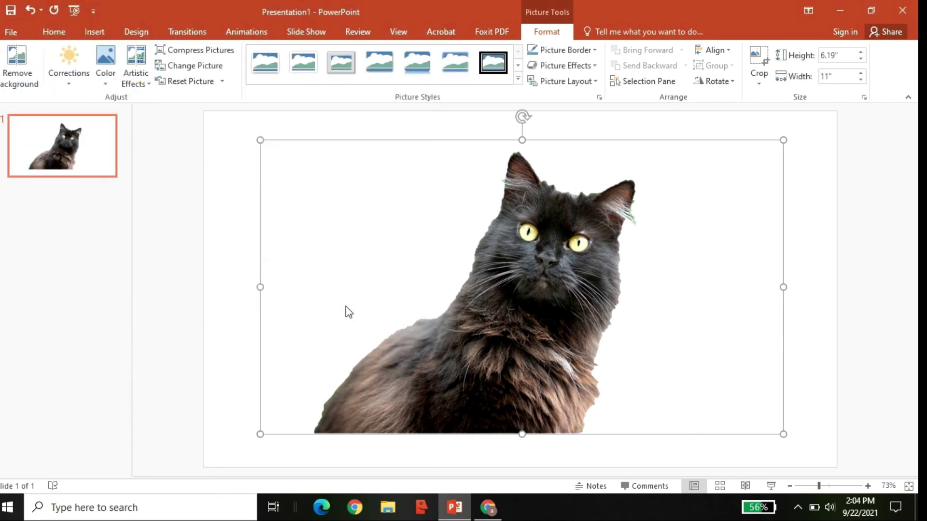